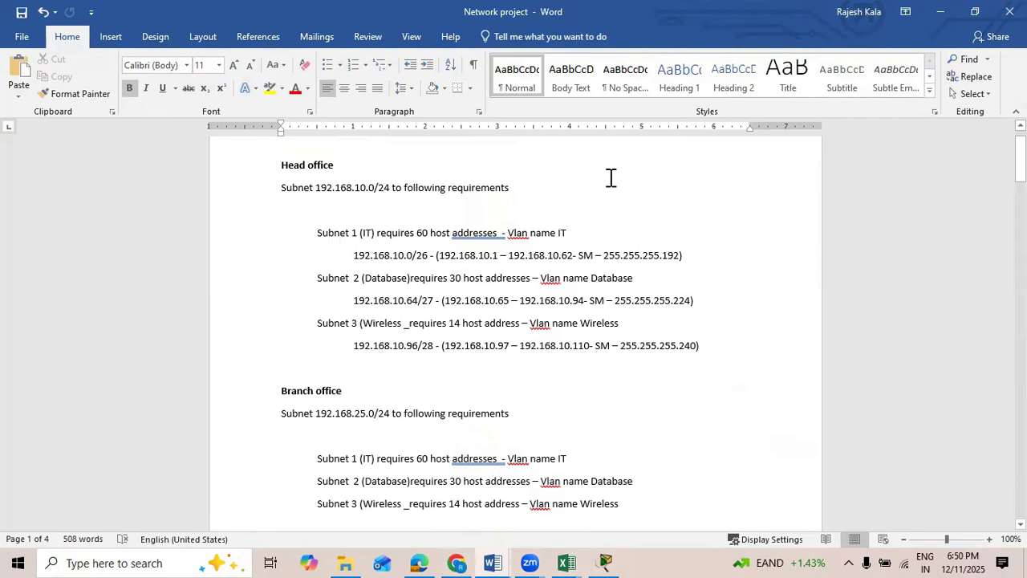
# Step: Read through the project requirements for subnetting, router and switch basics, VLANs, inter-VLAN routing, servers, RIP, SSH and the wireless network
pyautogui.scroll(-5, 475, 377)
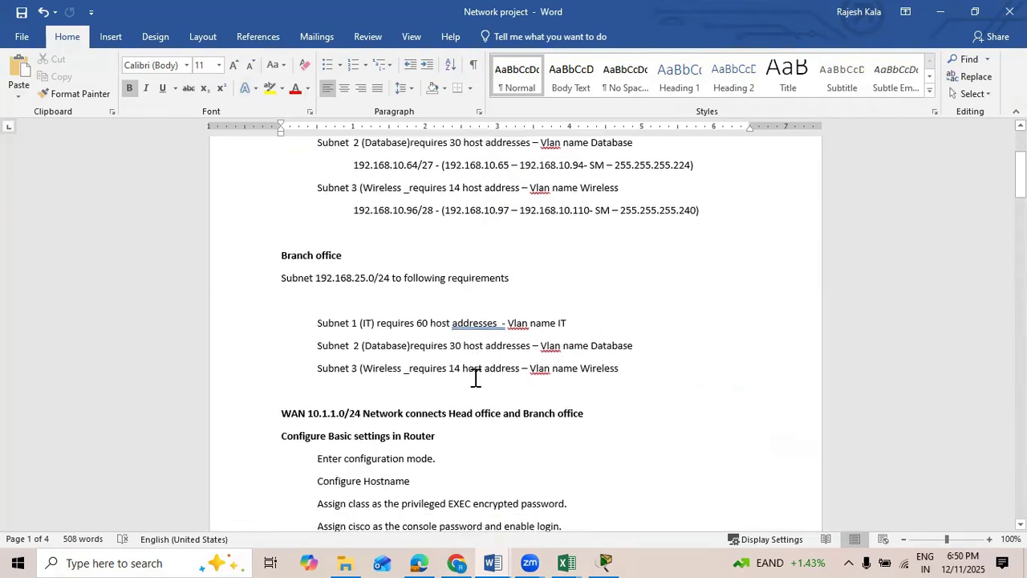
pyautogui.scroll(-1, 321, 309)
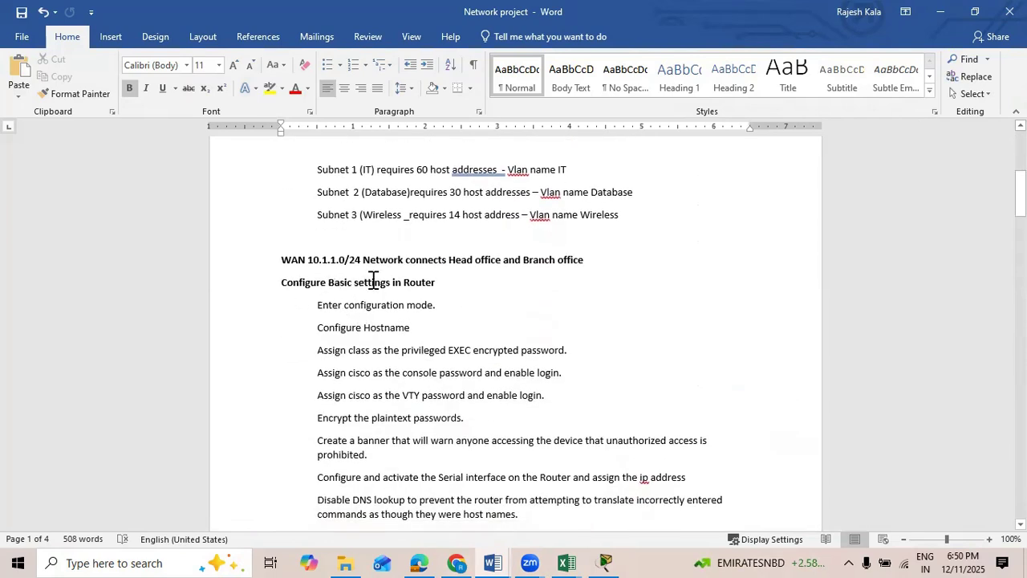
pyautogui.scroll(-8, 431, 355)
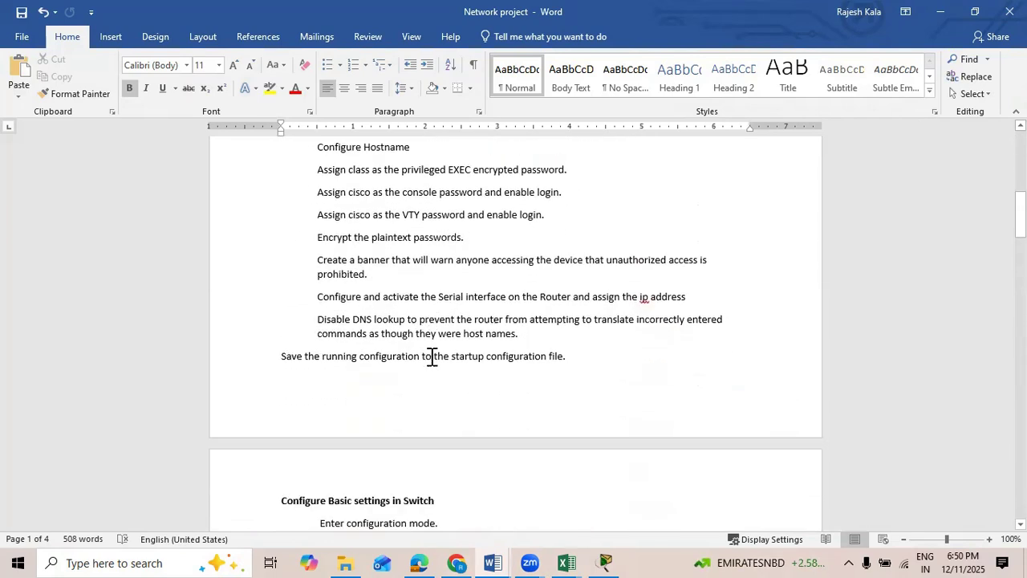
pyautogui.scroll(-5, 432, 356)
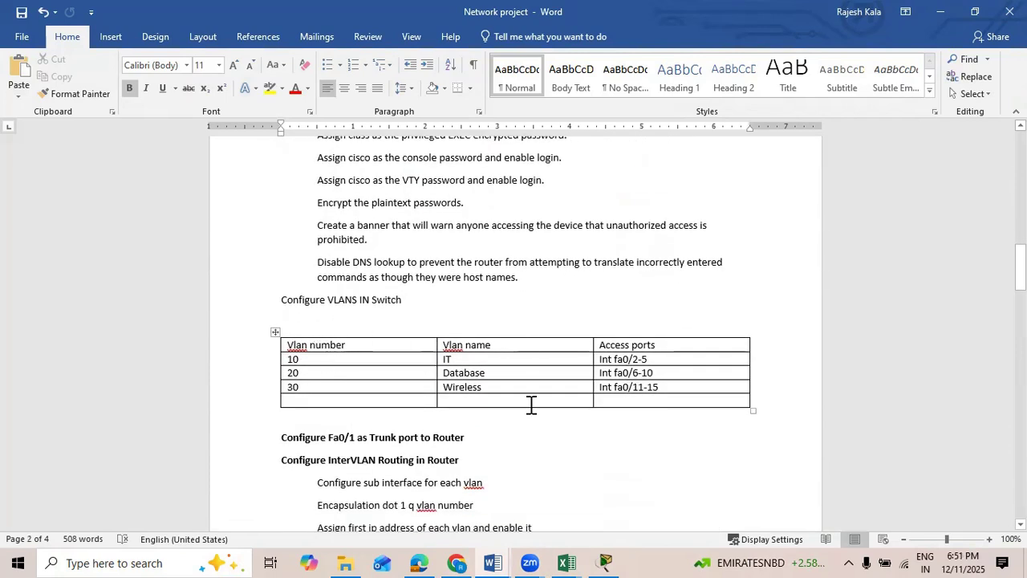
pyautogui.scroll(-3, 393, 326)
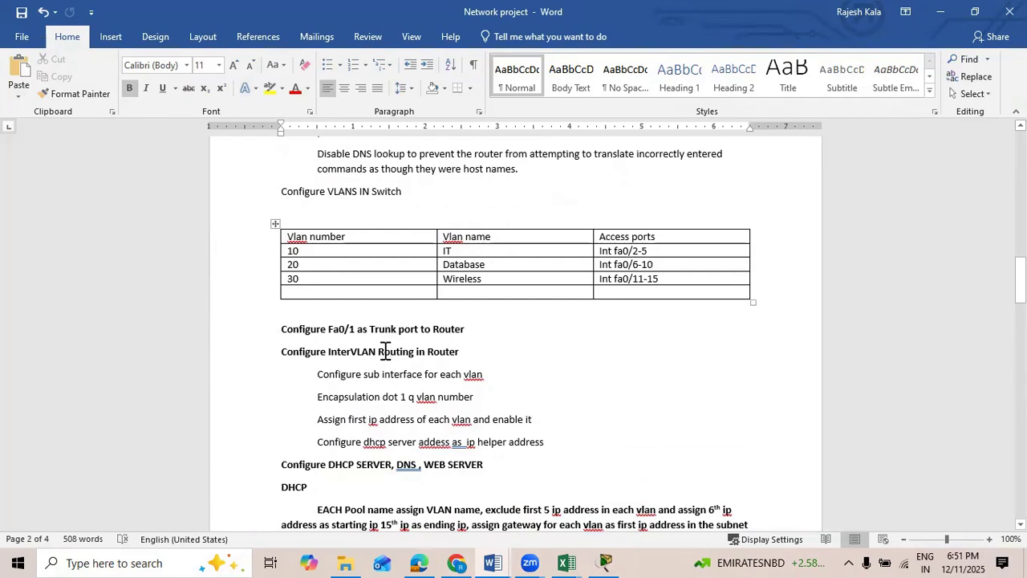
pyautogui.scroll(-6, 387, 358)
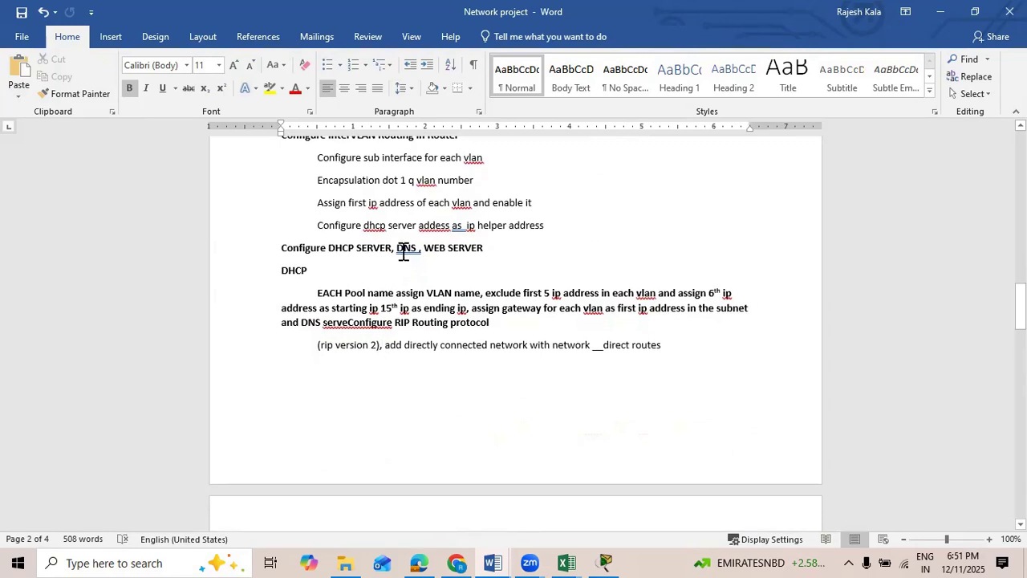
pyautogui.scroll(-7, 378, 315)
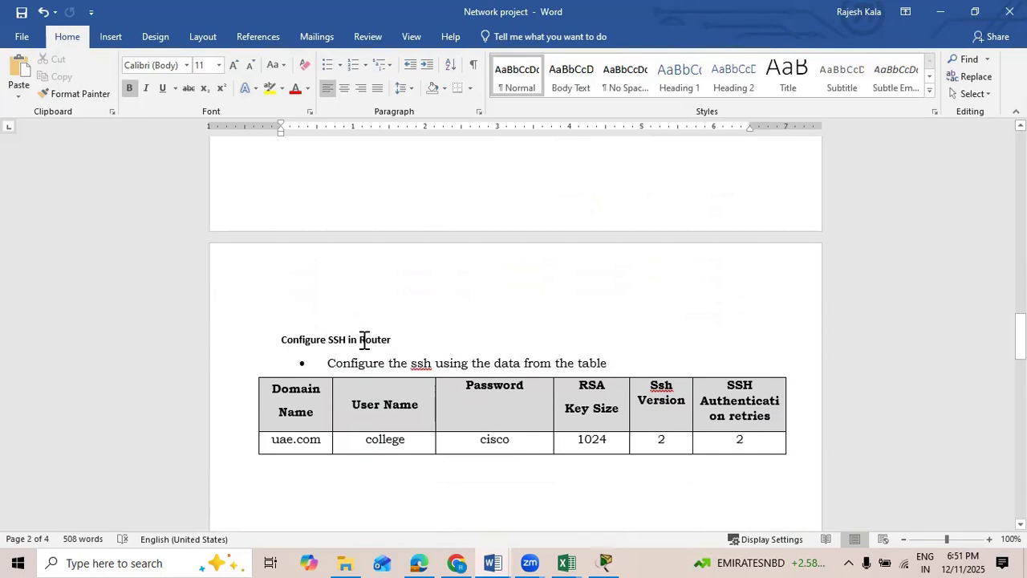
pyautogui.scroll(-20, 365, 341)
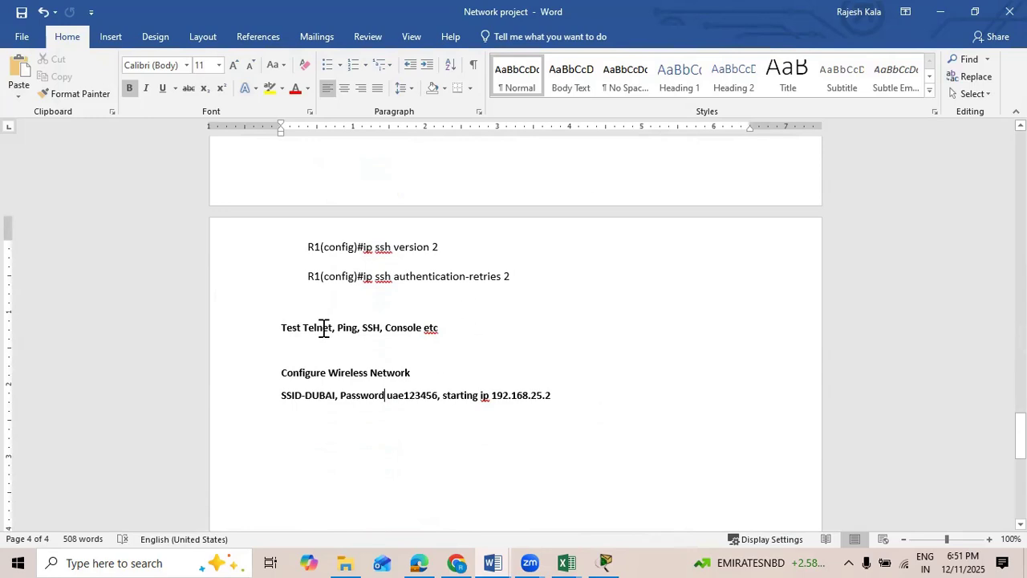
# Step: Switch to Cisco Packet Tracer and place two 2911 routers side by side in the logical workspace
pyautogui.click(607, 562)
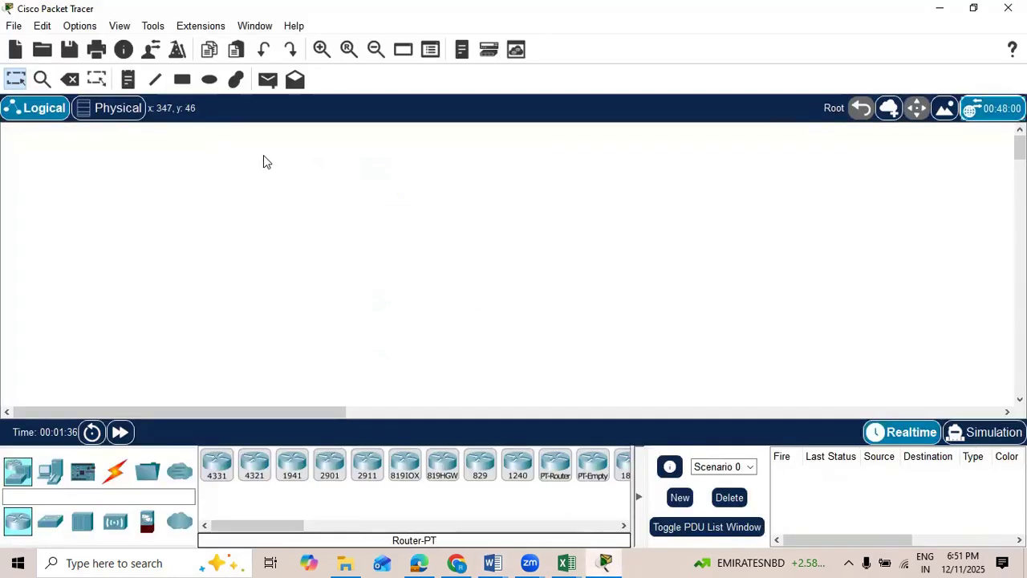
pyautogui.click(20, 474)
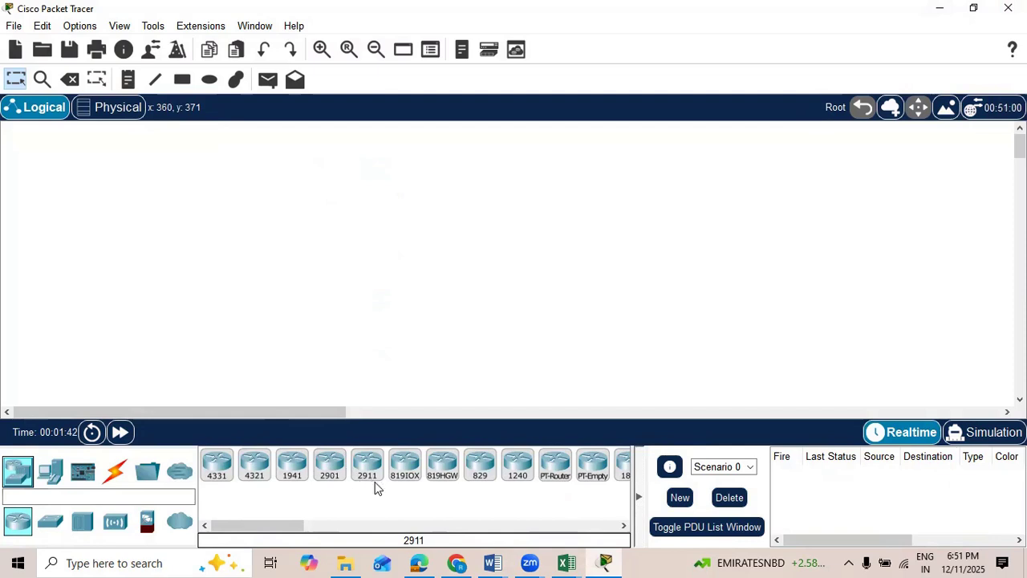
pyautogui.moveTo(368, 470); pyautogui.dragTo(311, 242)
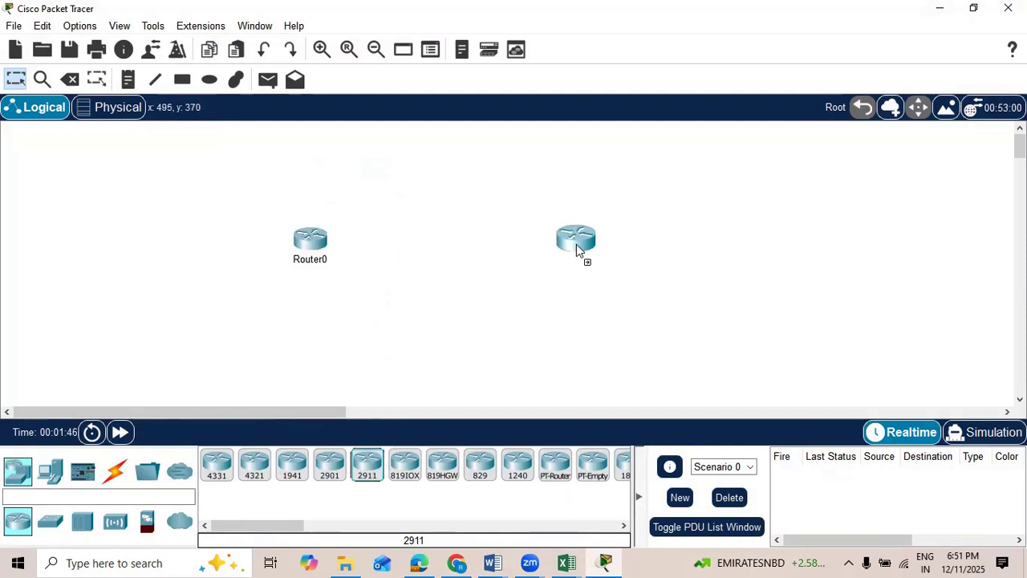
# Step: Add two 2960 switches, one below each router, and move both routers further up
pyautogui.click(63, 520)
pyautogui.click(217, 465)
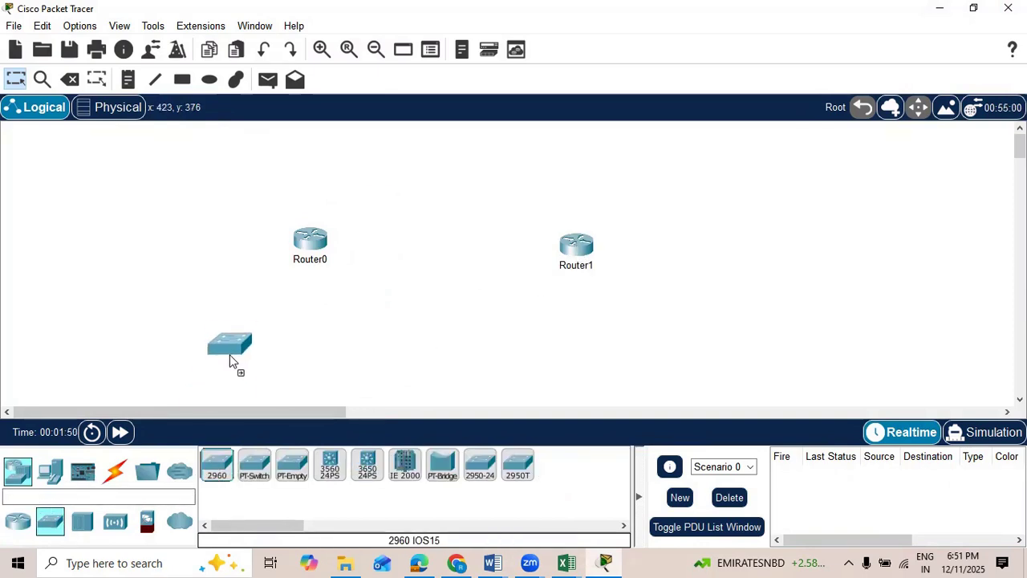
pyautogui.click(233, 343)
pyautogui.click(213, 467)
pyautogui.click(625, 358)
pyautogui.moveTo(319, 261); pyautogui.dragTo(301, 221)
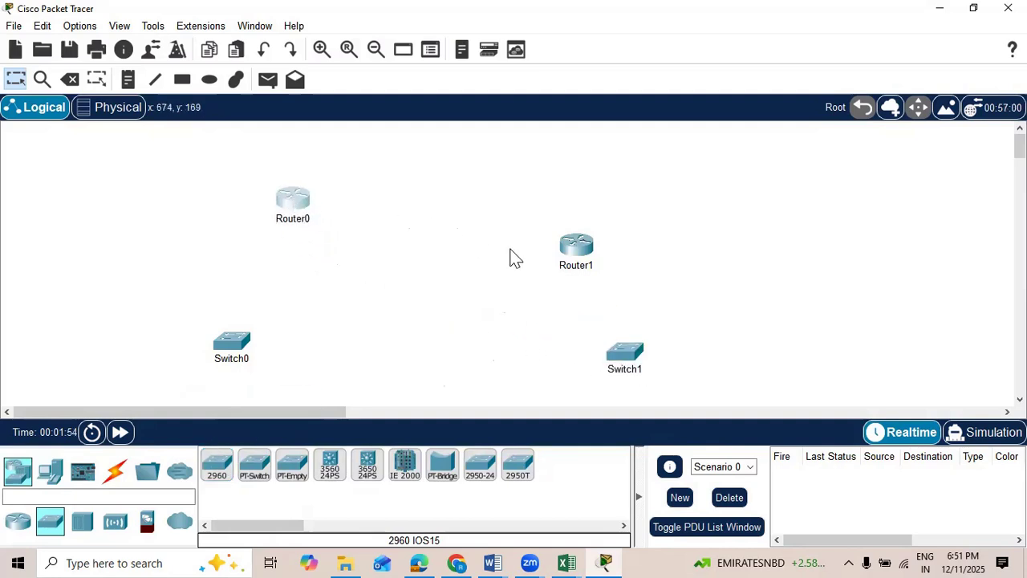
pyautogui.moveTo(577, 250); pyautogui.dragTo(554, 201)
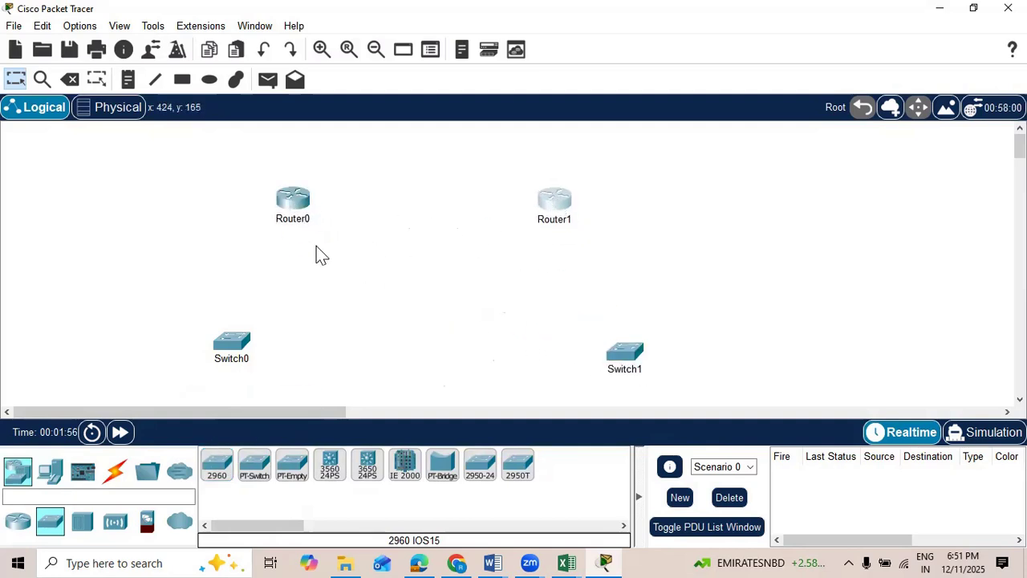
# Step: Rename the two routers R1 and R2
pyautogui.click(292, 220)
pyautogui.doubleClick(285, 223)
pyautogui.write('R1')
pyautogui.press('Return')
pyautogui.click(548, 223)
pyautogui.doubleClick(591, 219)
pyautogui.write('R1')
pyautogui.write('2')
pyautogui.press('Return')
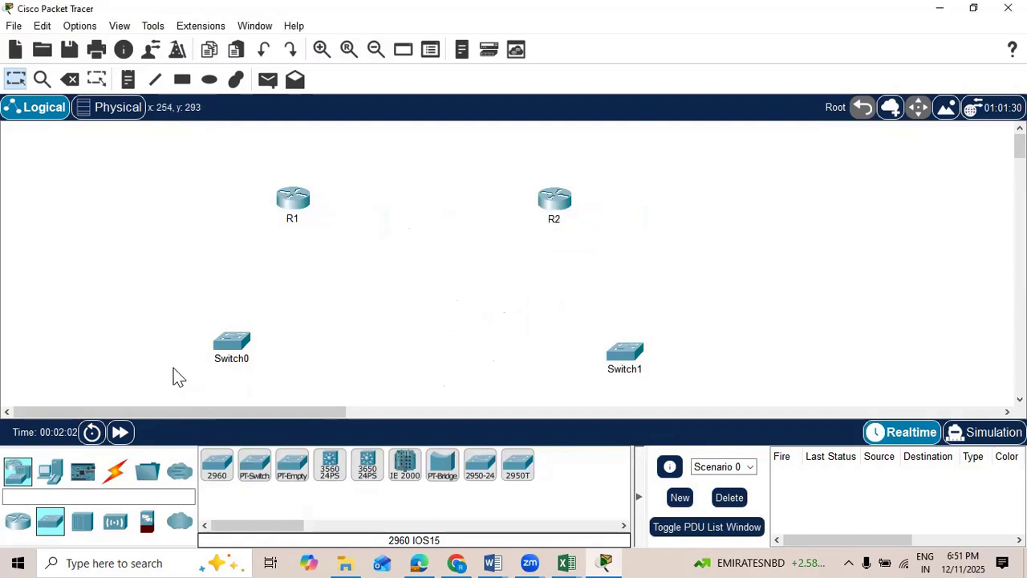
# Step: Rename the switch under R1 as S1 and the switch under R2 as S2
pyautogui.click(230, 361)
pyautogui.moveTo(219, 359); pyautogui.dragTo(268, 358)
pyautogui.write('1')
pyautogui.click(624, 370)
pyautogui.moveTo(612, 370); pyautogui.dragTo(619, 300)
pyautogui.write('2')
pyautogui.press('Return')
# Step: Move S1 and S2 closer beneath their routers so both sit at about the same height
pyautogui.moveTo(216, 358); pyautogui.dragTo(250, 319)
pyautogui.moveTo(615, 310); pyautogui.dragTo(570, 314)
pyautogui.moveTo(258, 314); pyautogui.dragTo(271, 312)
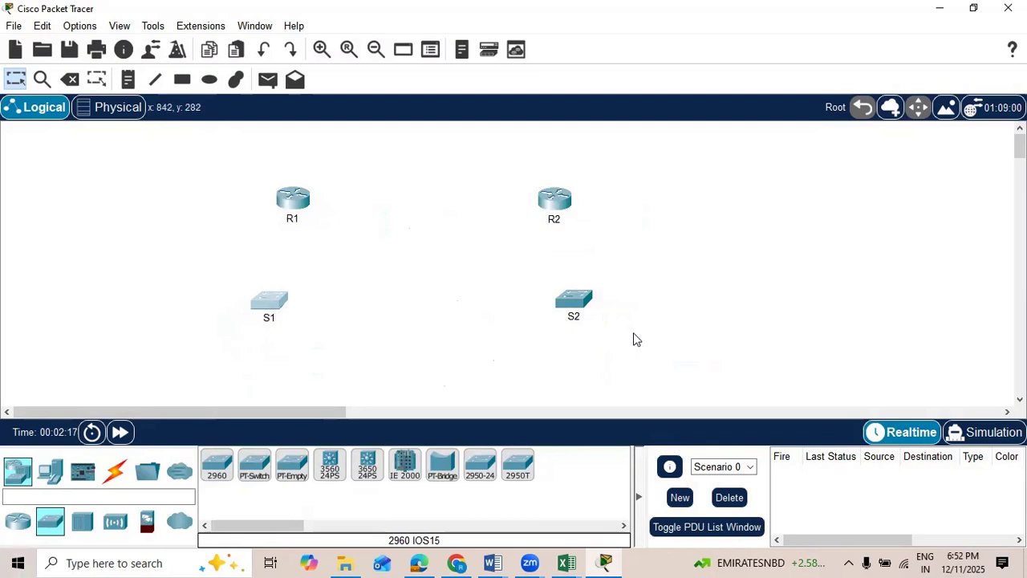
# Step: Add four PCs, two below each switch, labelling the first one PC1
pyautogui.moveTo(52, 475); pyautogui.dragTo(184, 385)
pyautogui.click(167, 382)
pyautogui.write('1')
pyautogui.click(370, 361)
pyautogui.moveTo(56, 480); pyautogui.dragTo(286, 365)
pyautogui.moveTo(58, 475); pyautogui.dragTo(507, 355)
pyautogui.moveTo(56, 474); pyautogui.dragTo(643, 361)
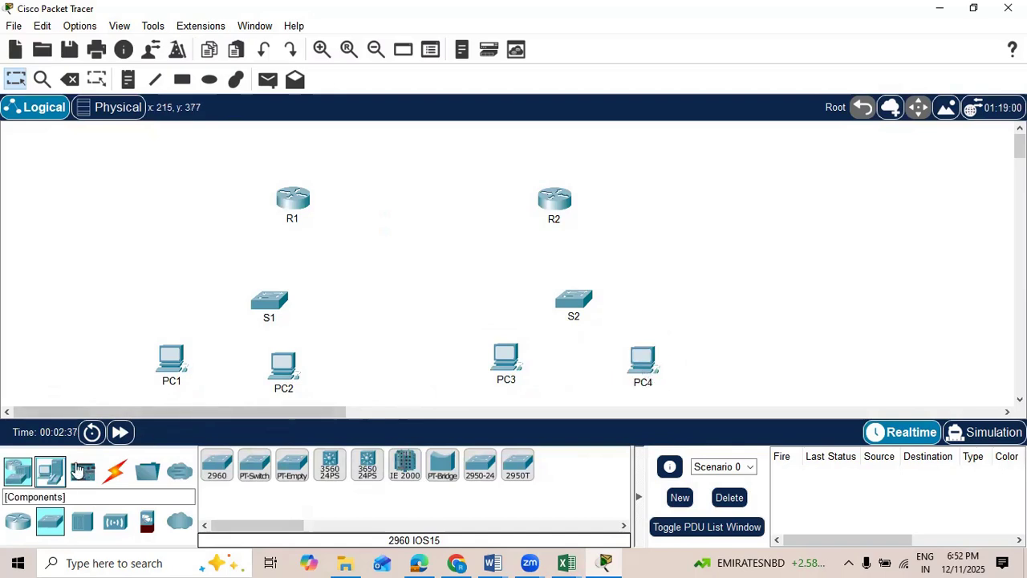
# Step: Place a WRT300N wireless router beside PC2 on the S1 side
pyautogui.click(111, 522)
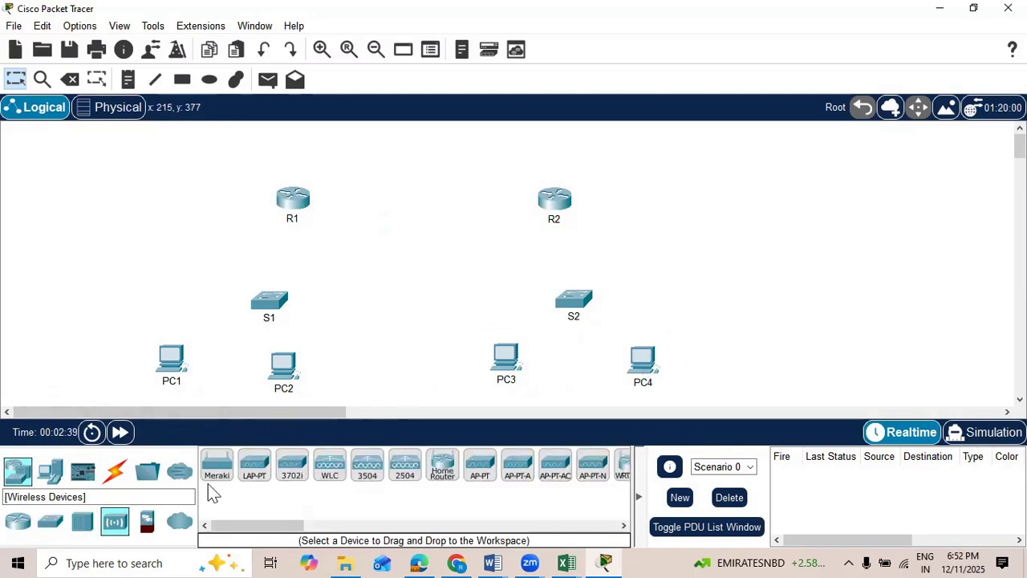
pyautogui.moveTo(269, 526); pyautogui.dragTo(309, 528)
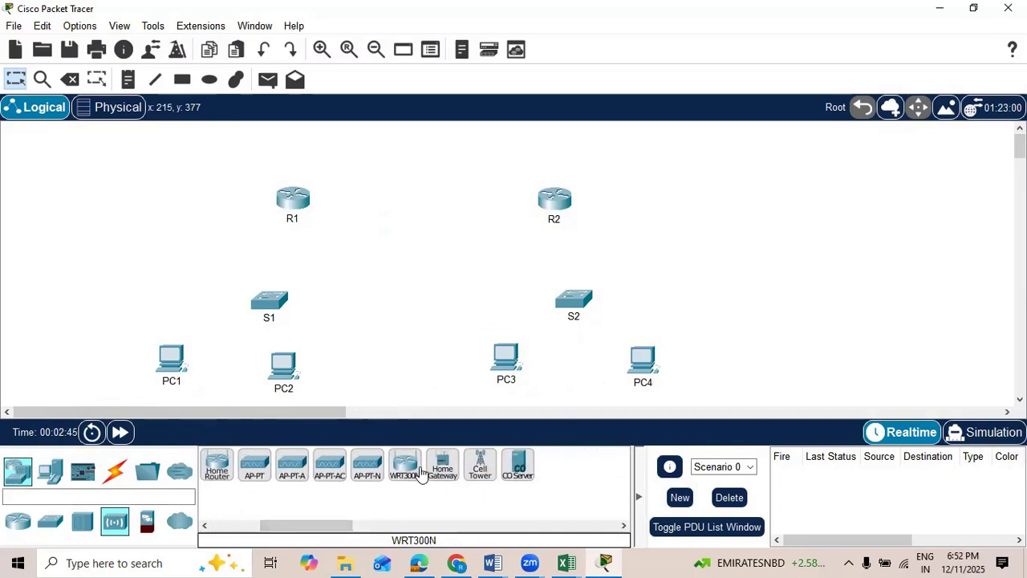
pyautogui.moveTo(411, 473); pyautogui.dragTo(378, 358)
# Step: Add a server between R1 and the workspace edge and name it DHCP Server
pyautogui.click(50, 471)
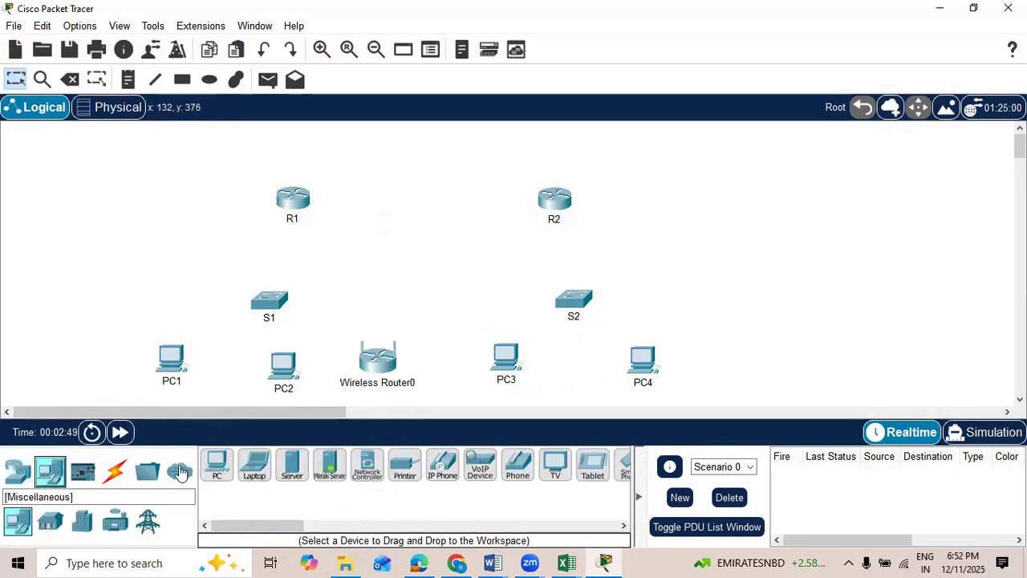
pyautogui.moveTo(283, 465); pyautogui.dragTo(128, 237)
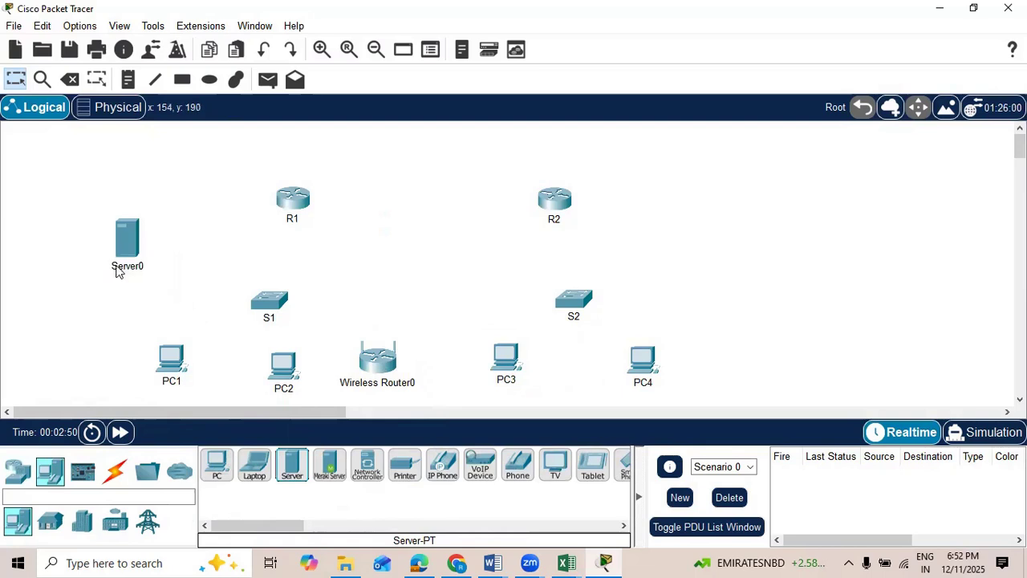
pyautogui.click(117, 269)
pyautogui.write('DHCP')
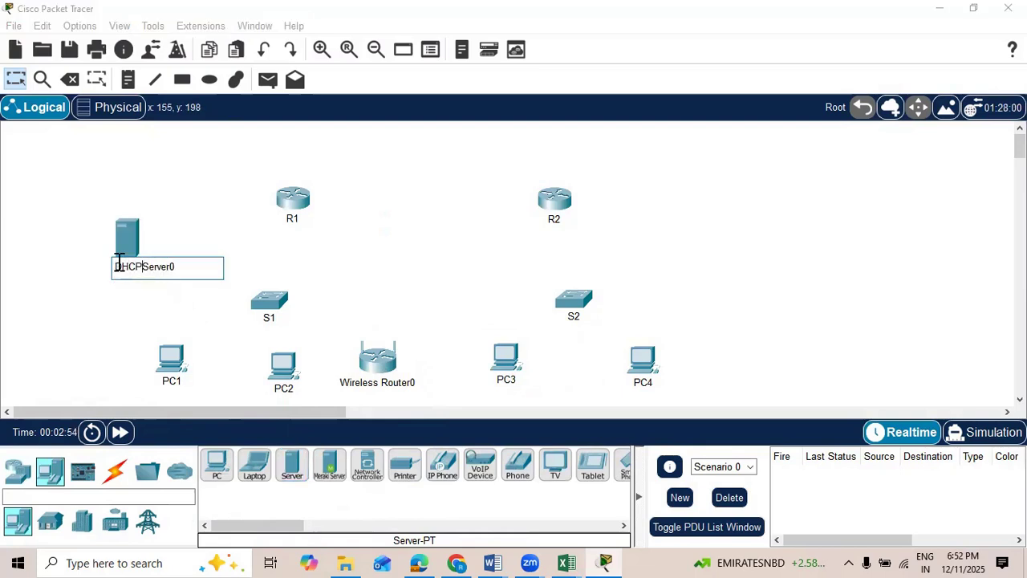
pyautogui.press('End')
pyautogui.press('BackSpace')
# Step: Add a second server below the DHCP Server and name it Web Server
pyautogui.moveTo(296, 467); pyautogui.dragTo(79, 304)
pyautogui.click(60, 336)
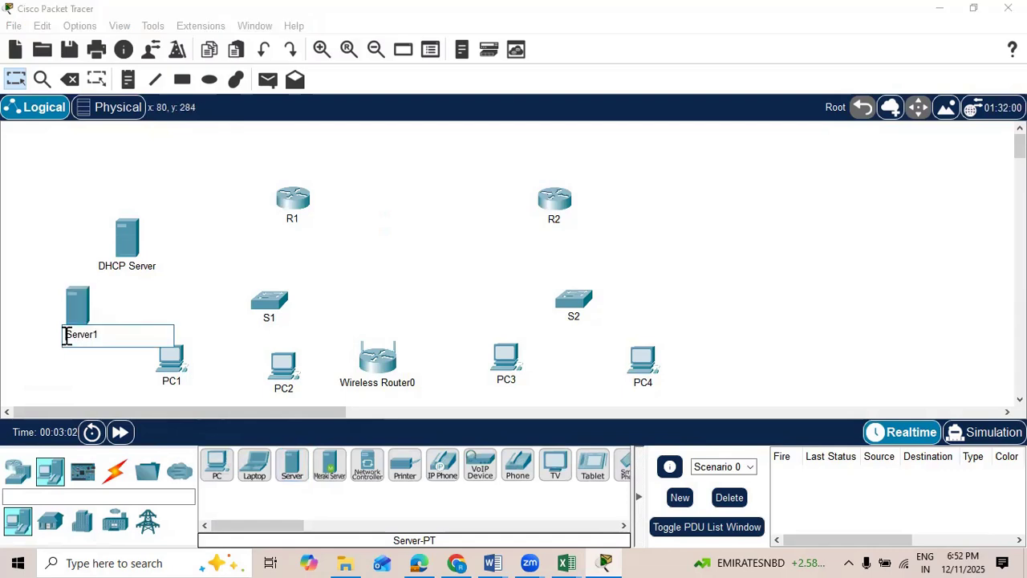
pyautogui.write('DNS')
pyautogui.press('BackSpace')
pyautogui.press('BackSpace')
pyautogui.press('BackSpace')
pyautogui.write('Web Server')
pyautogui.press('Delete')
pyautogui.press('Delete')
pyautogui.press('Delete')
pyautogui.press('Delete')
pyautogui.press('Delete')
pyautogui.press('Delete')
pyautogui.press('Delete')
# Step: Rename the DHCP Server as DHCP and DNS Server
pyautogui.click(130, 270)
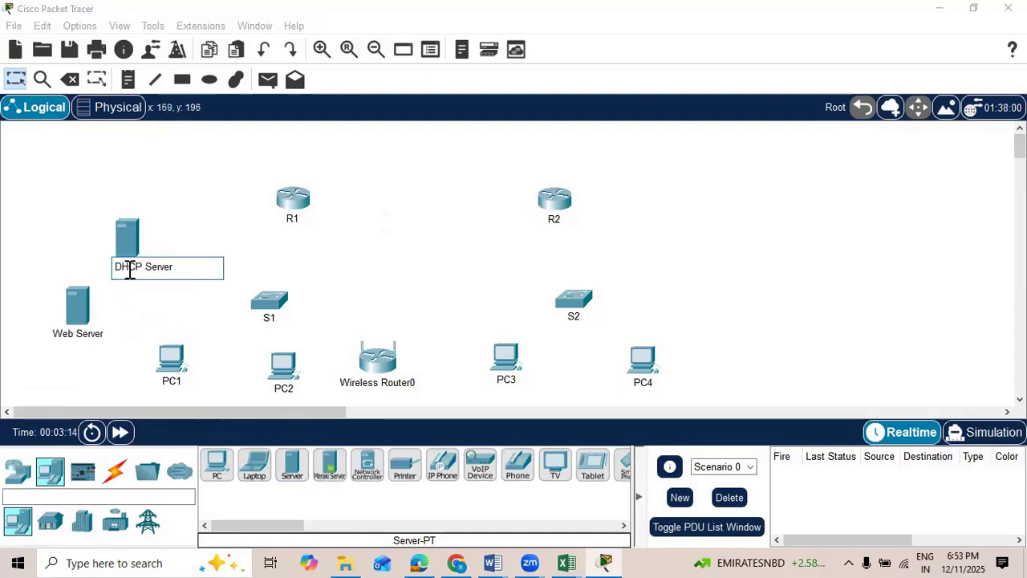
pyautogui.write('and DNS')
pyautogui.click(789, 213)
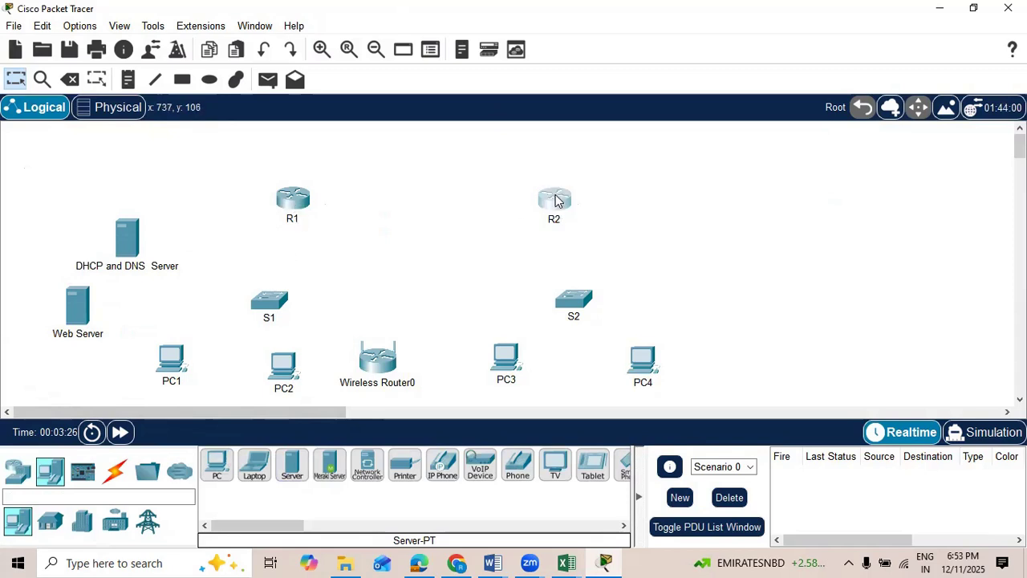
# Step: Reposition R2, S2 and their two PCs to spread them out, and add a third PC next to PC4
pyautogui.moveTo(559, 210); pyautogui.dragTo(559, 188)
pyautogui.moveTo(564, 314); pyautogui.dragTo(606, 301)
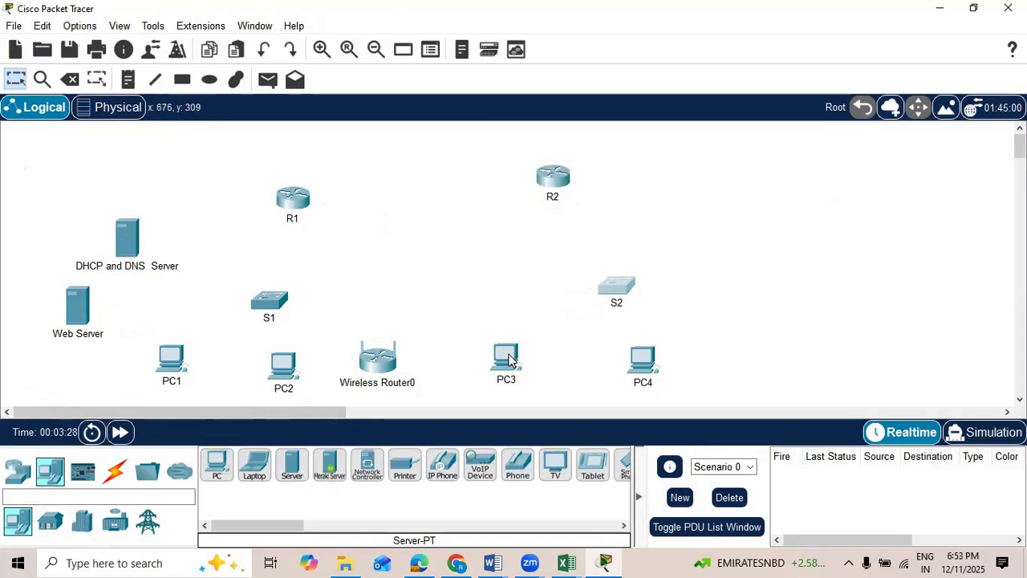
pyautogui.moveTo(521, 362); pyautogui.dragTo(567, 358)
pyautogui.moveTo(649, 366); pyautogui.dragTo(682, 354)
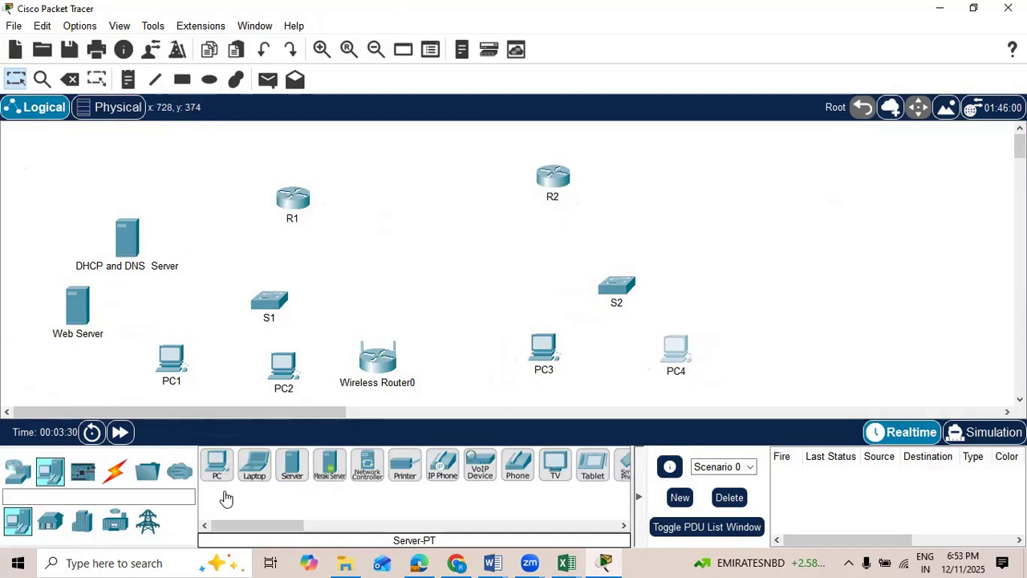
pyautogui.moveTo(216, 465); pyautogui.dragTo(789, 351)
pyautogui.moveTo(624, 298); pyautogui.dragTo(632, 294)
pyautogui.moveTo(545, 182); pyautogui.dragTo(560, 197)
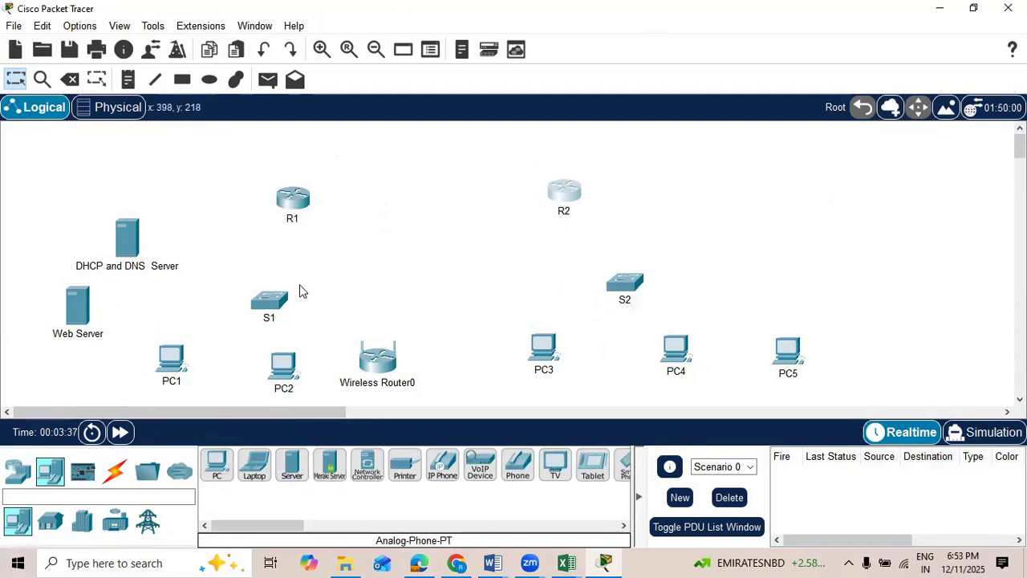
pyautogui.click(114, 471)
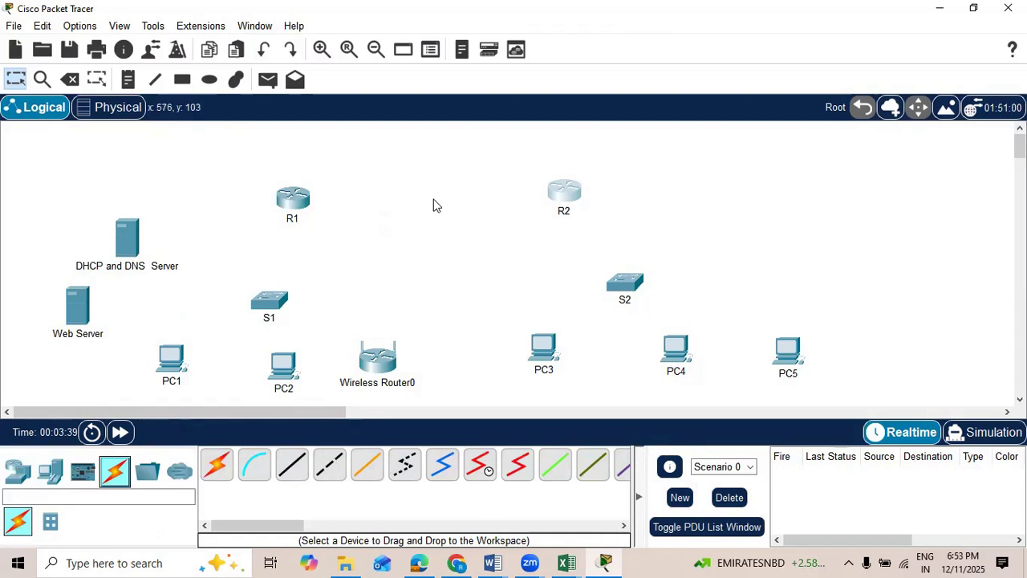
pyautogui.click(480, 466)
pyautogui.click(305, 199)
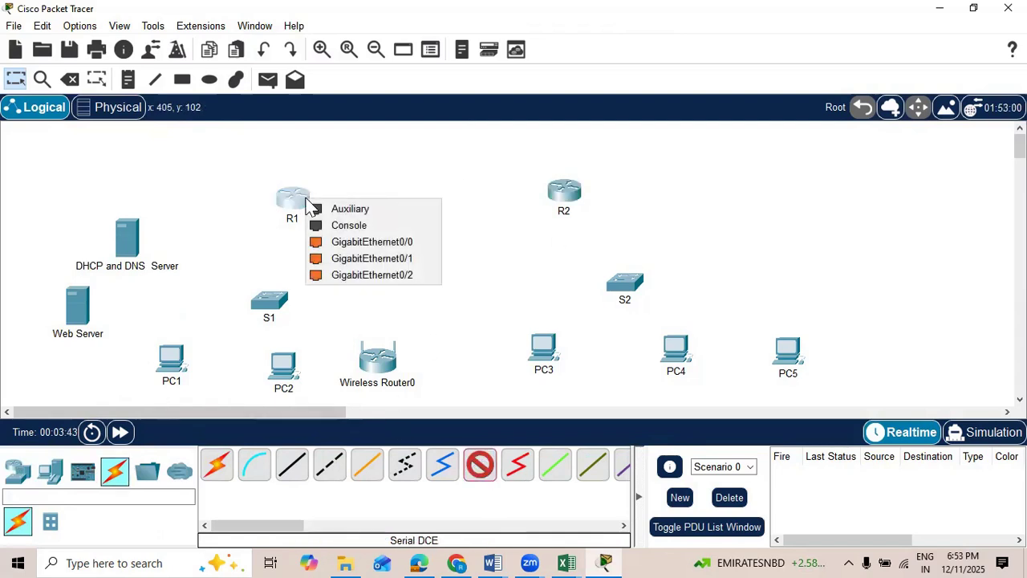
pyautogui.click(19, 79)
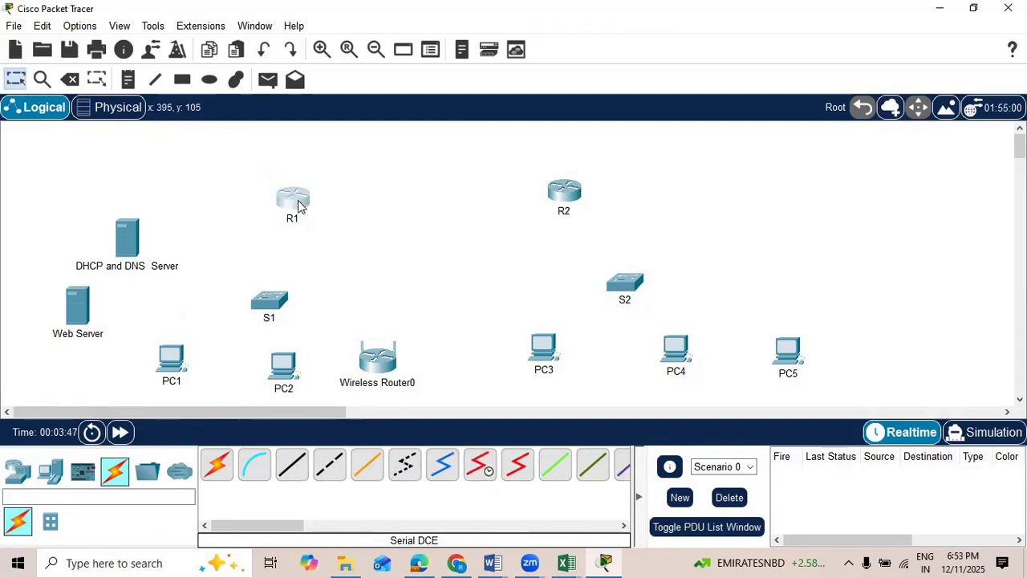
# Step: Power off R1 and install an HWIC-2T serial module in its leftmost expansion slot
pyautogui.click(299, 202)
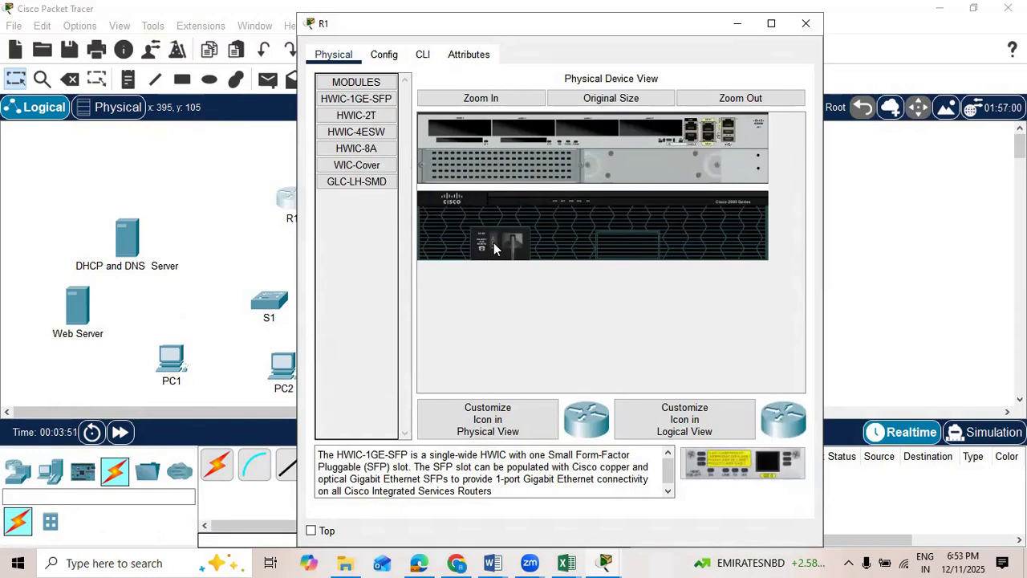
pyautogui.moveTo(363, 118); pyautogui.dragTo(453, 127)
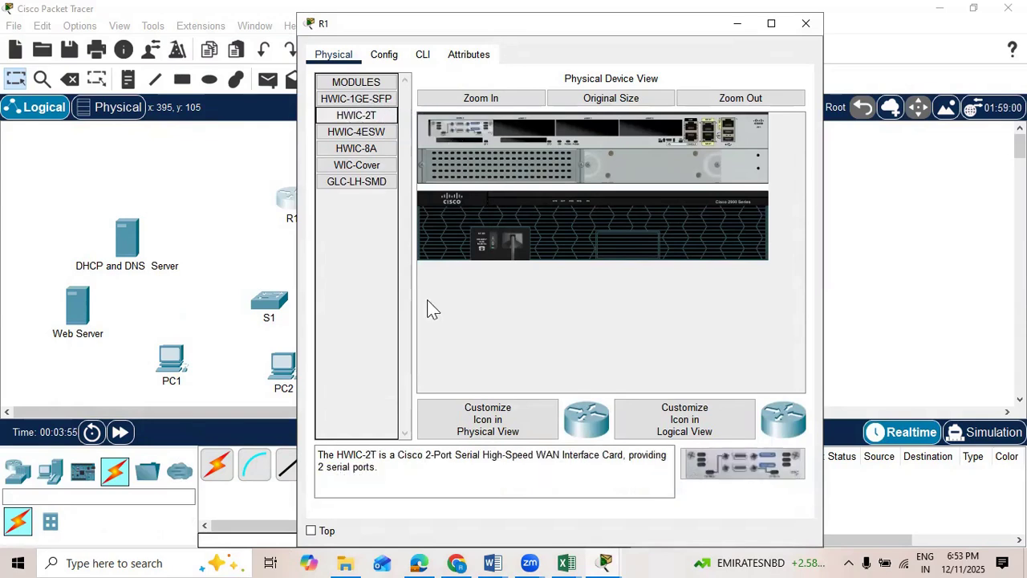
pyautogui.click(387, 56)
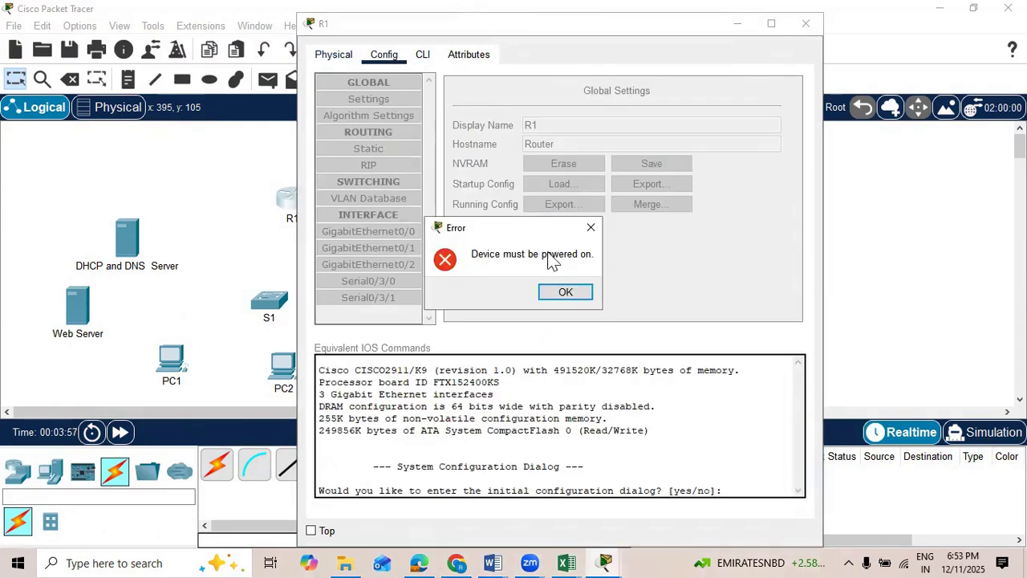
pyautogui.click(591, 228)
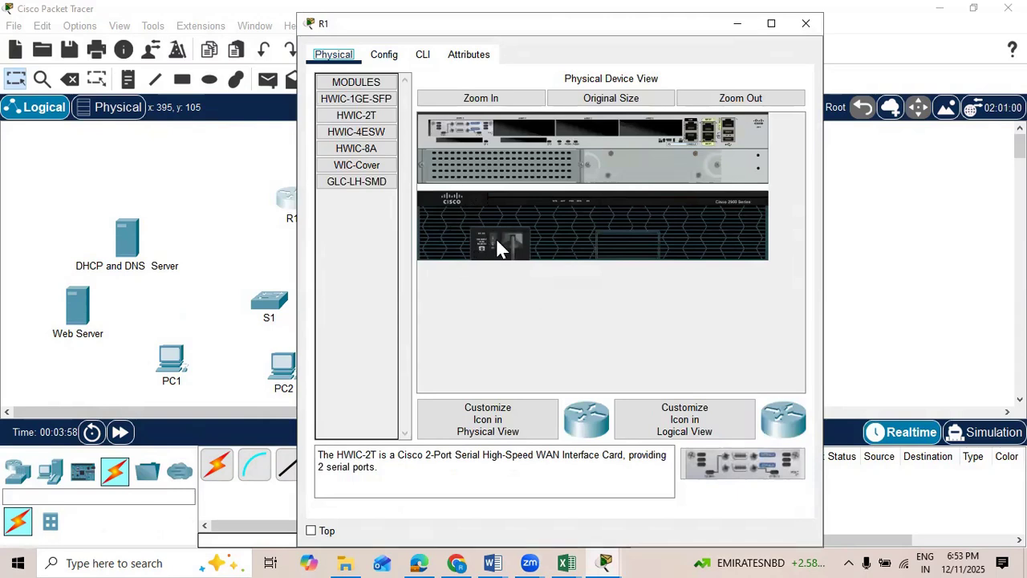
pyautogui.click(372, 118)
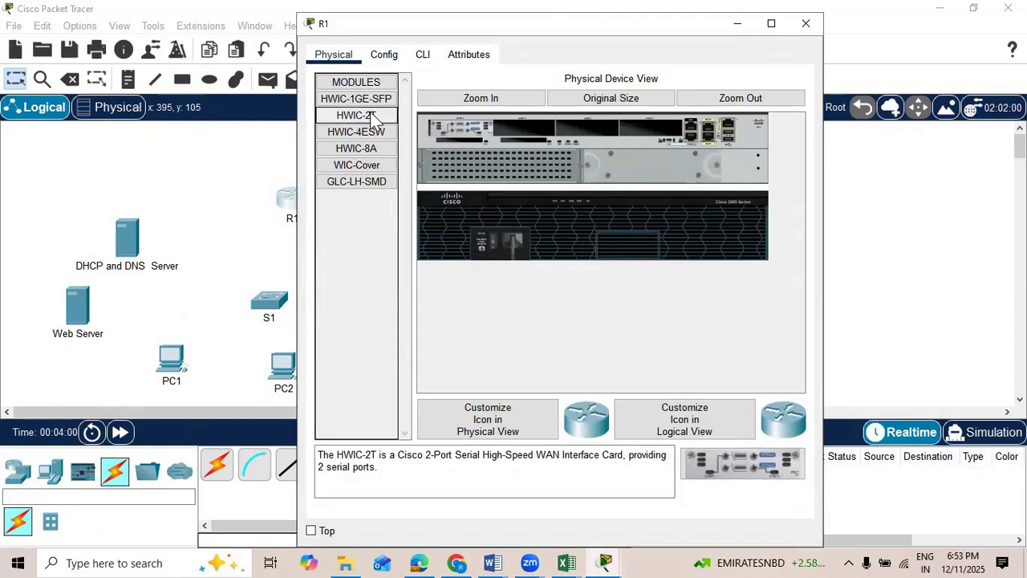
pyautogui.moveTo(373, 121); pyautogui.dragTo(445, 125)
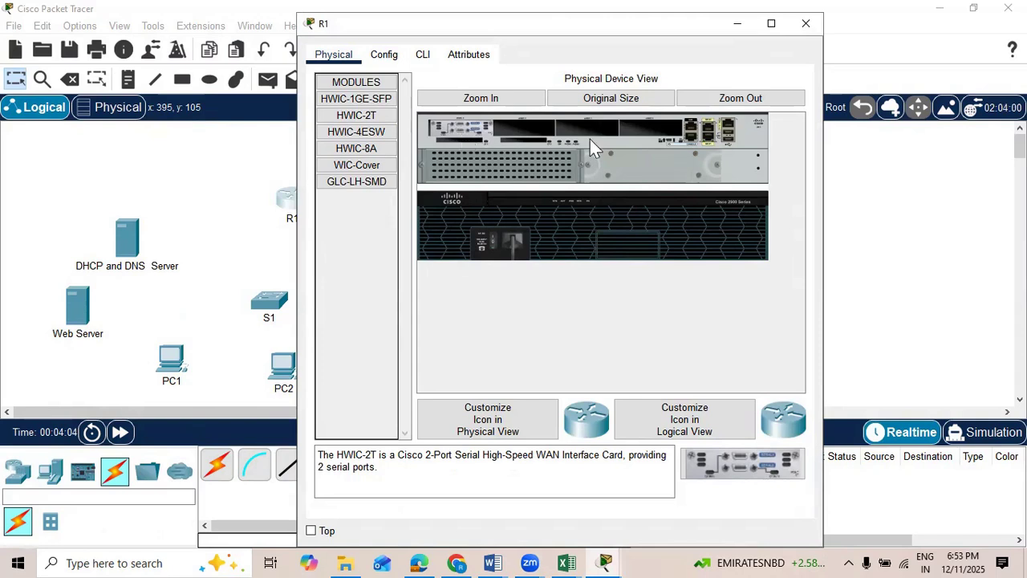
pyautogui.click(862, 234)
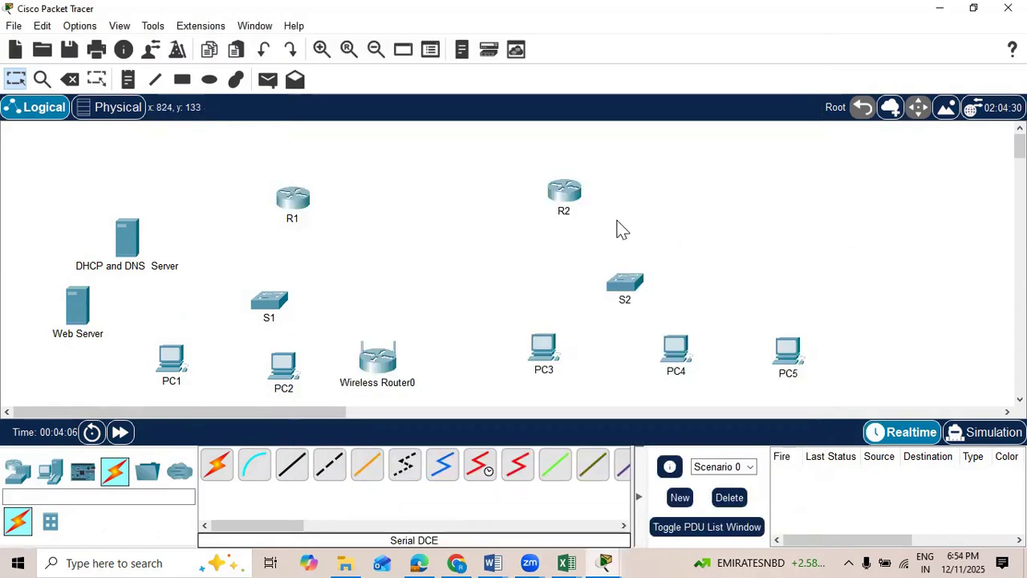
# Step: Power off R2 and install an HWIC-2T serial module in its leftmost expansion slot
pyautogui.click(566, 194)
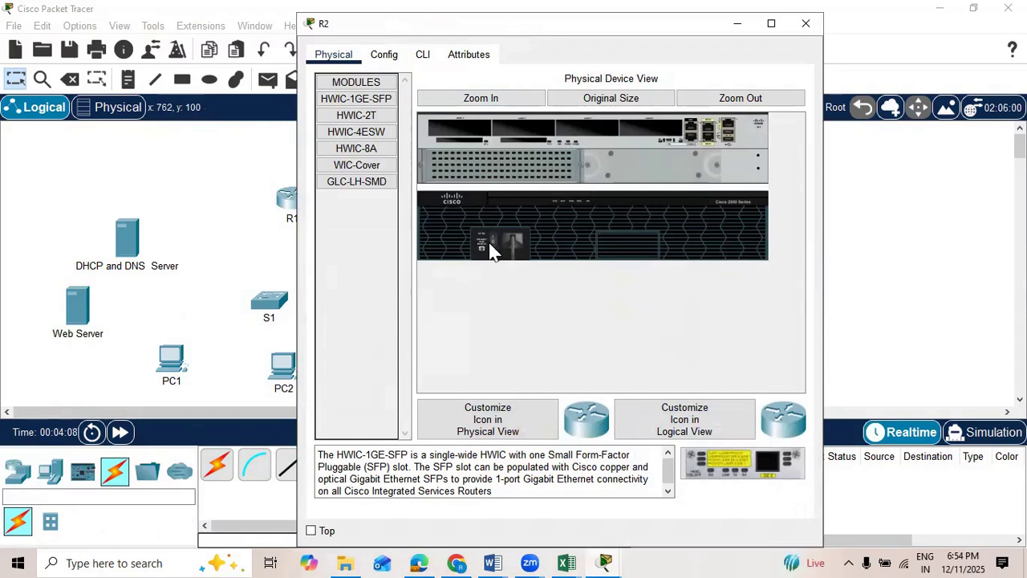
pyautogui.moveTo(371, 113); pyautogui.dragTo(453, 127)
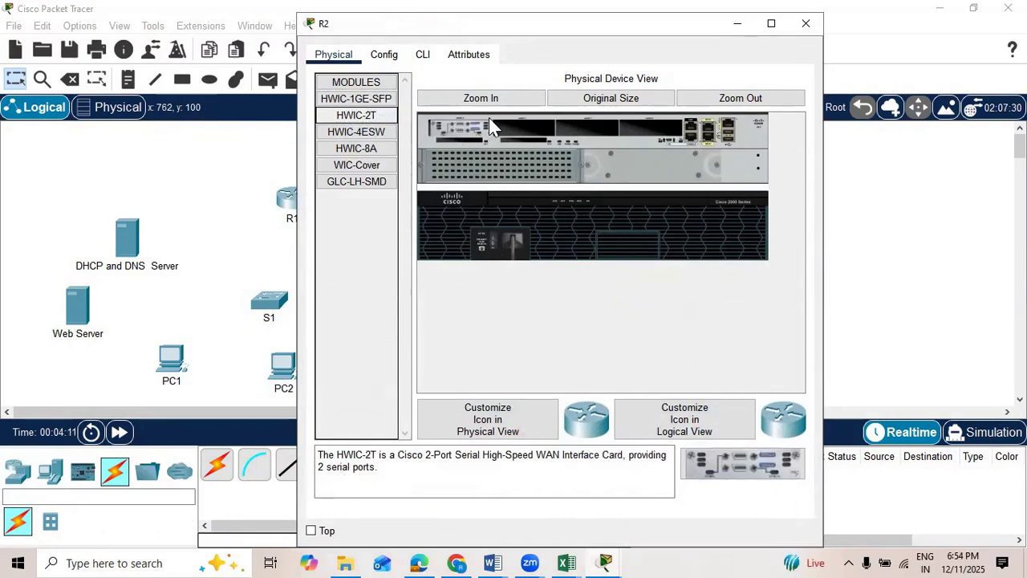
pyautogui.click(737, 23)
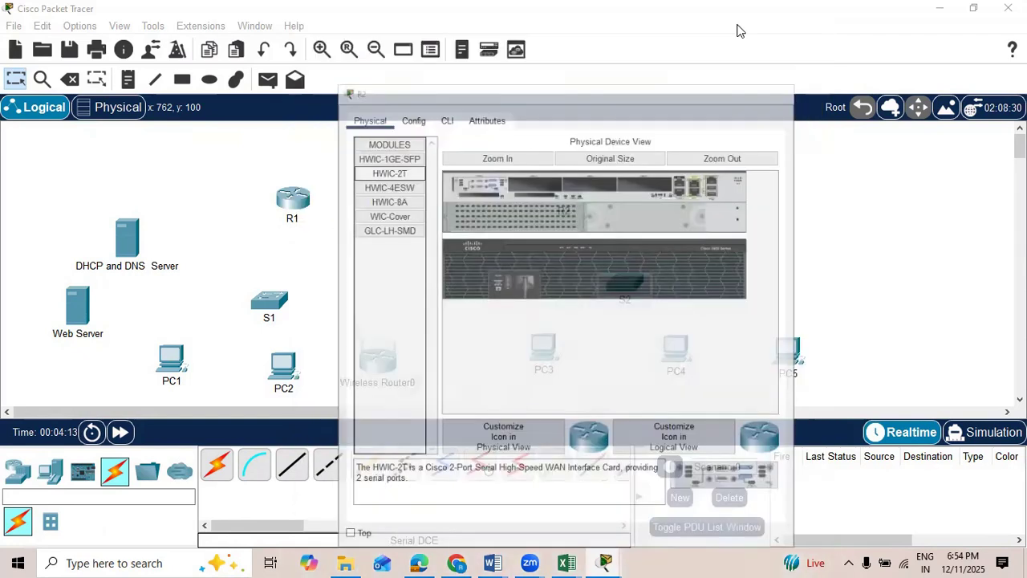
pyautogui.click(569, 198)
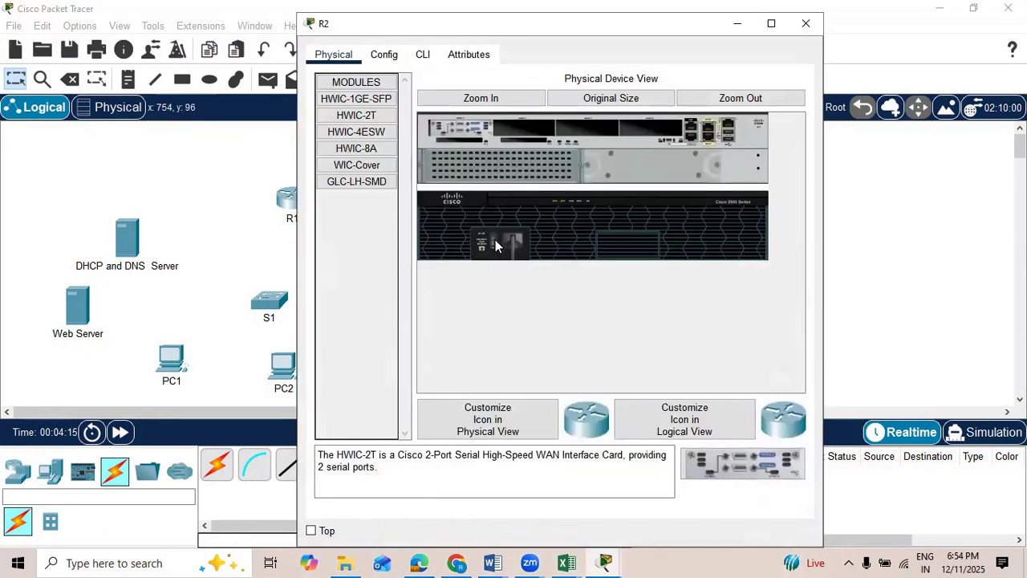
pyautogui.click(231, 186)
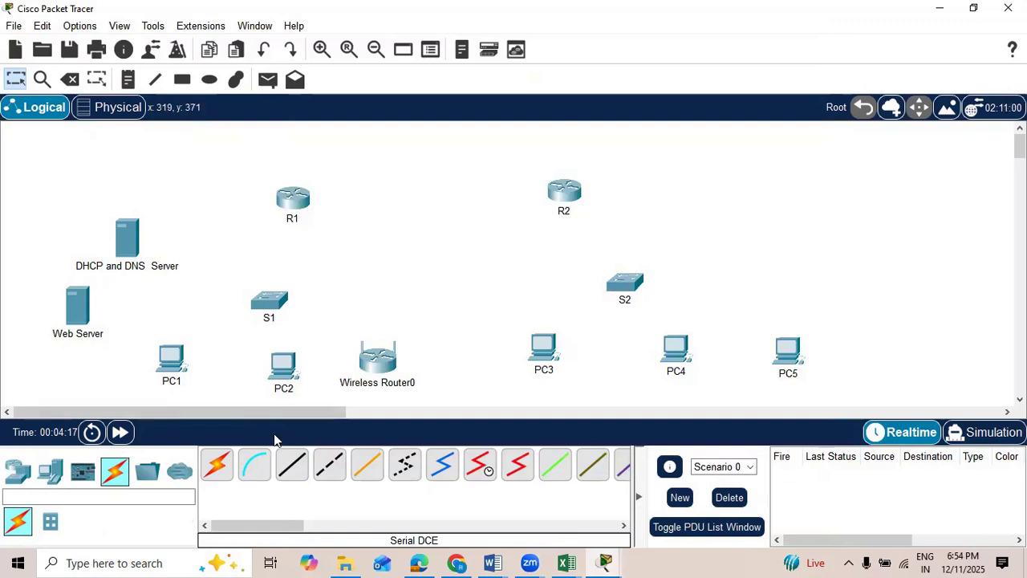
# Step: Shift S1 slightly closer beneath R1 and connect its FastEthernet0/1 to R1's GigabitEthernet0/0 with a copper straight-through cable
pyautogui.moveTo(267, 303); pyautogui.dragTo(278, 294)
pyautogui.click(291, 467)
pyautogui.click(299, 289)
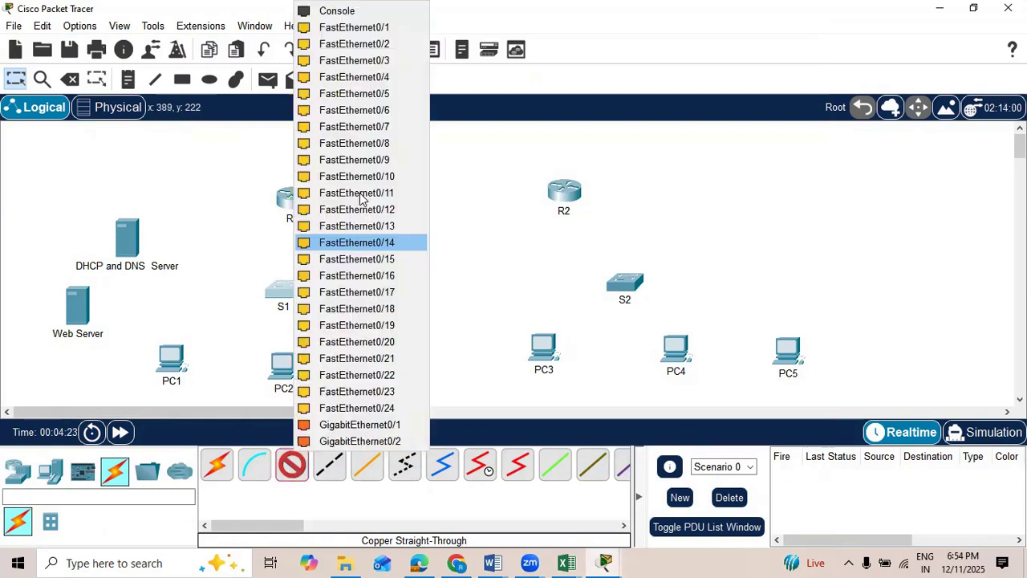
pyautogui.click(390, 35)
pyautogui.click(293, 199)
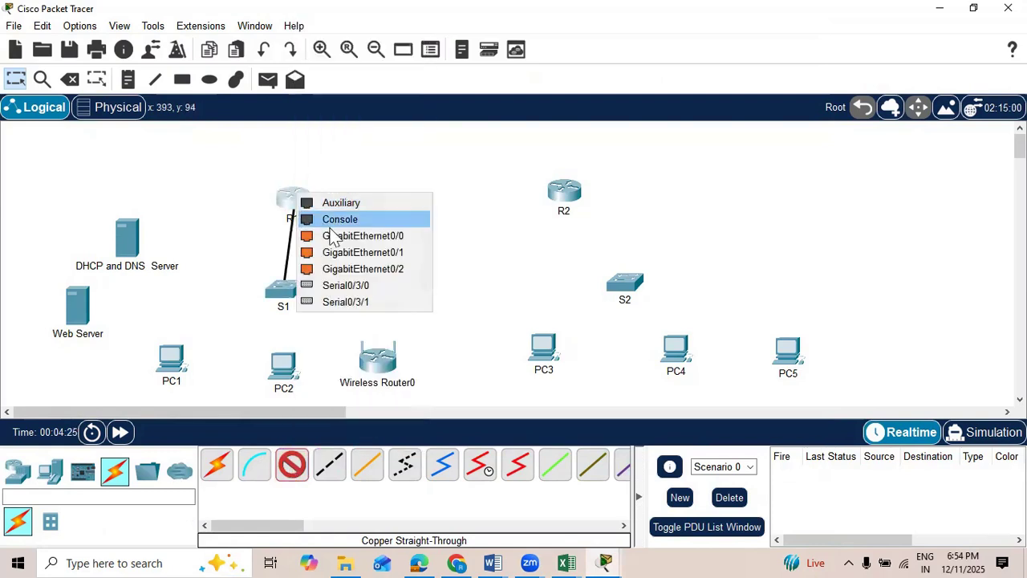
pyautogui.click(349, 237)
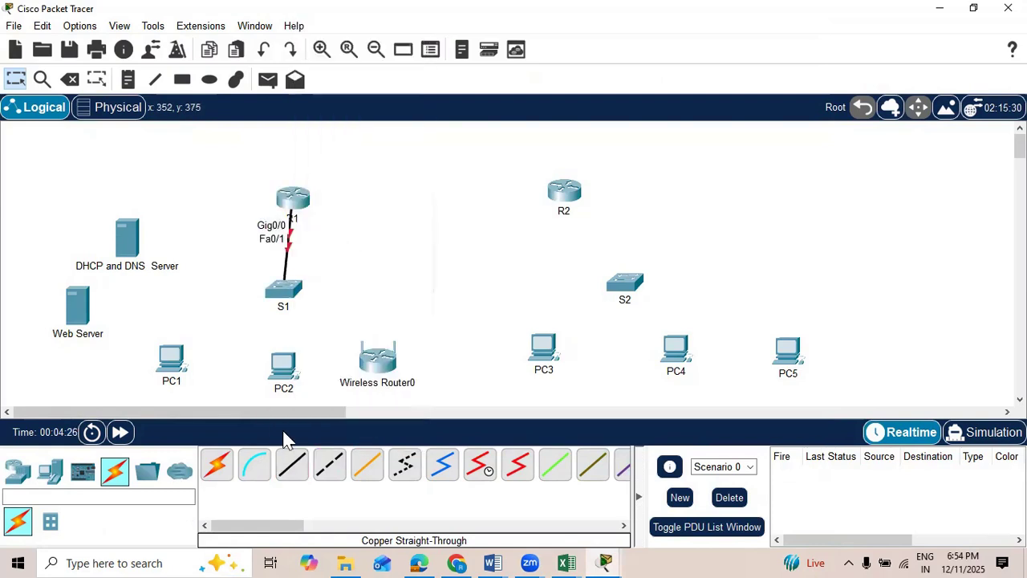
# Step: Connect S2's FastEthernet0/1 to R2's GigabitEthernet0/0 with a copper straight-through cable
pyautogui.click(634, 290)
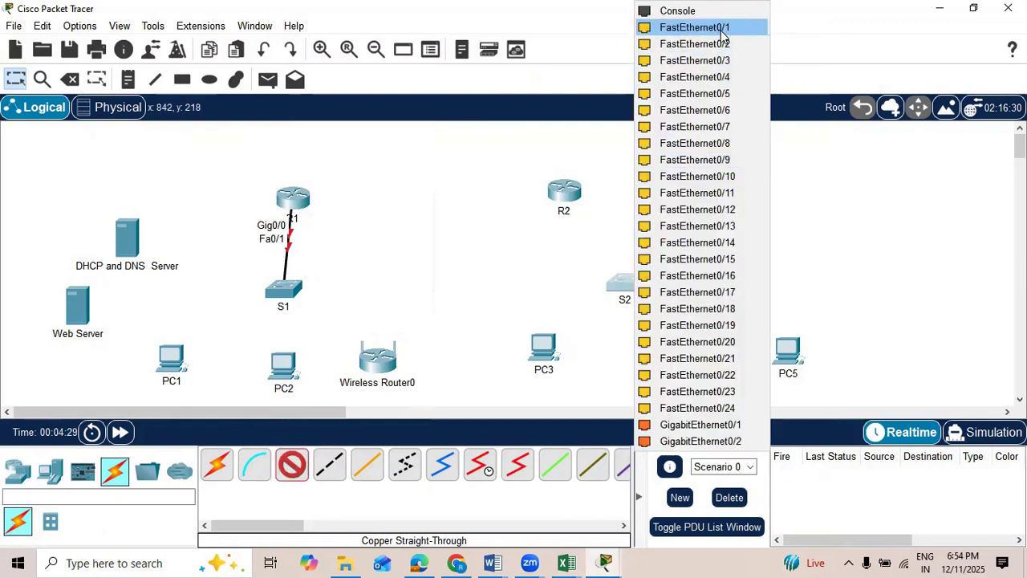
pyautogui.click(720, 30)
pyautogui.click(565, 192)
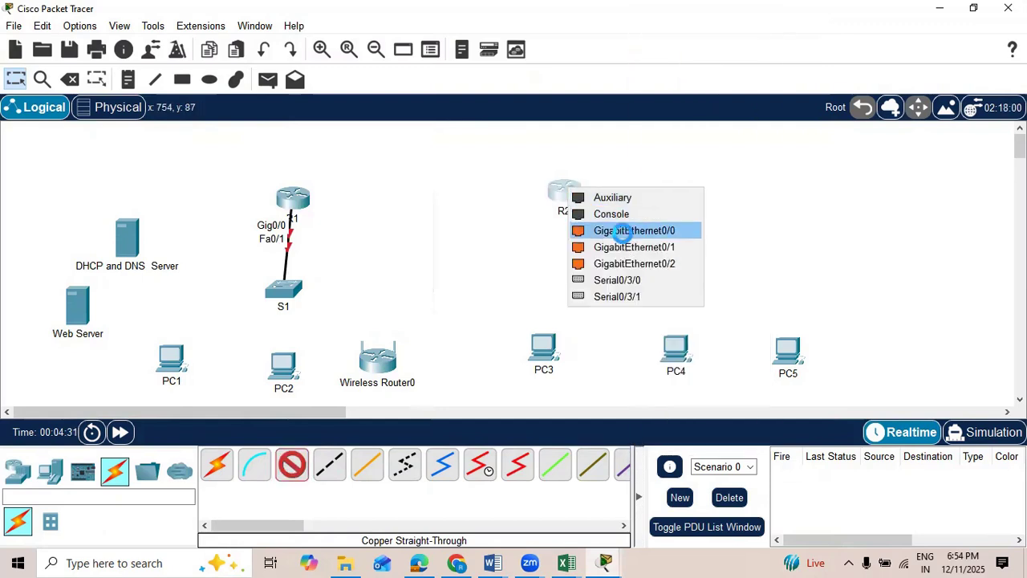
pyautogui.click(626, 229)
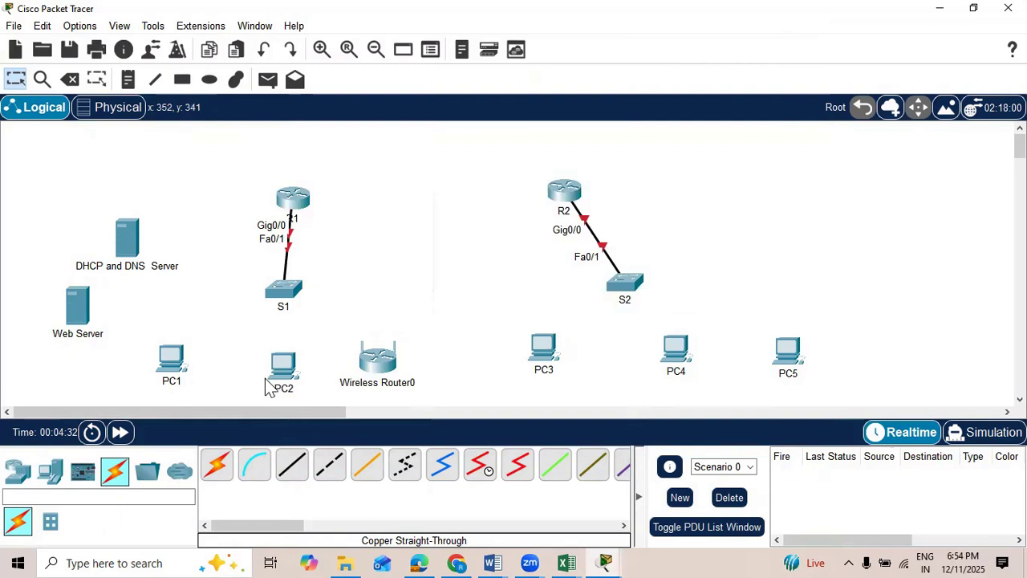
# Step: Connect S1's FastEthernet0/2 to FastEthernet0 of the DHCP and DNS Server with a copper straight-through cable
pyautogui.click(293, 464)
pyautogui.click(282, 290)
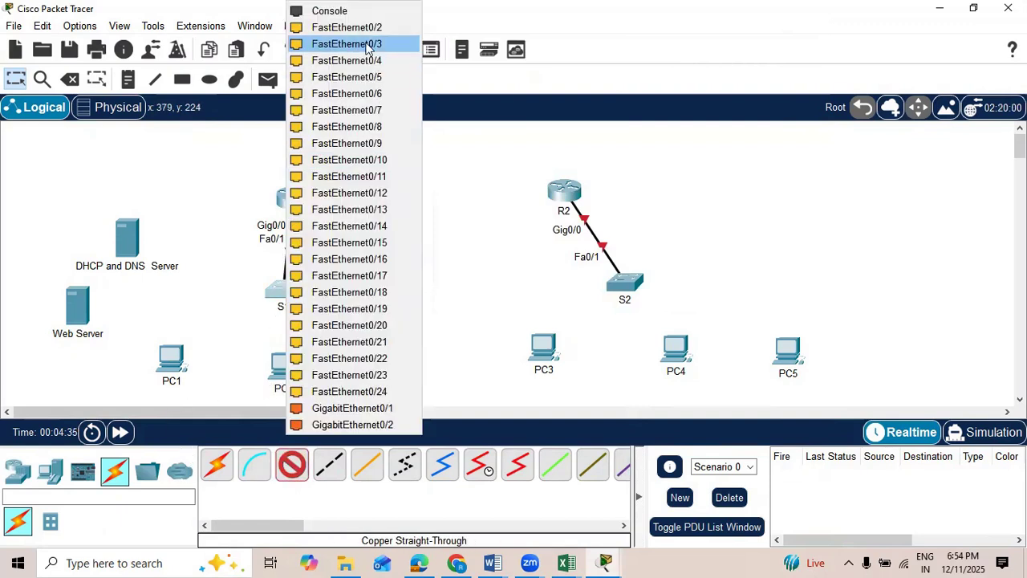
pyautogui.click(366, 28)
pyautogui.click(141, 232)
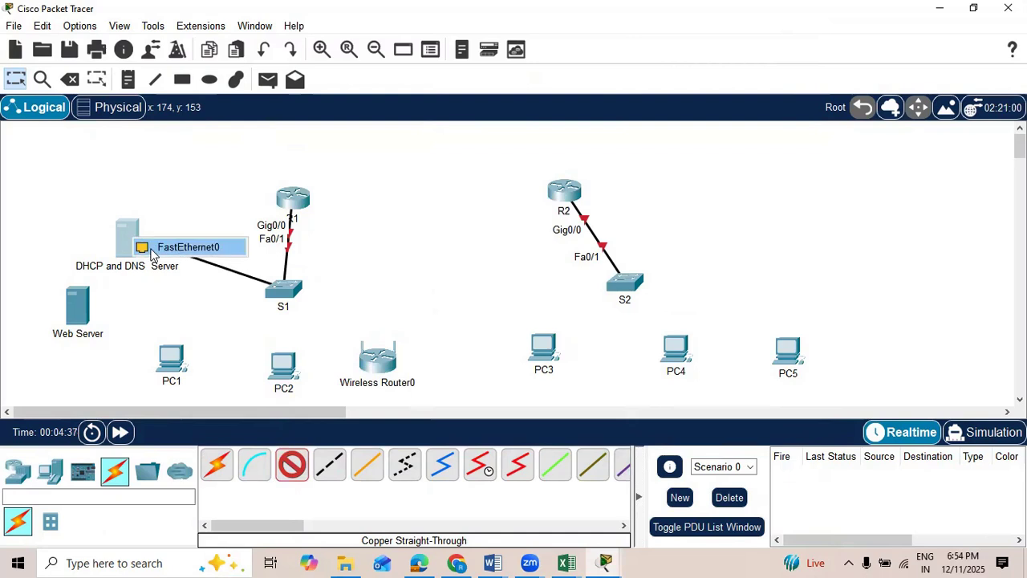
pyautogui.click(173, 239)
# Step: Connect S1's FastEthernet0/3 to the Web Server's FastEthernet0 with a copper straight-through cable
pyautogui.click(291, 466)
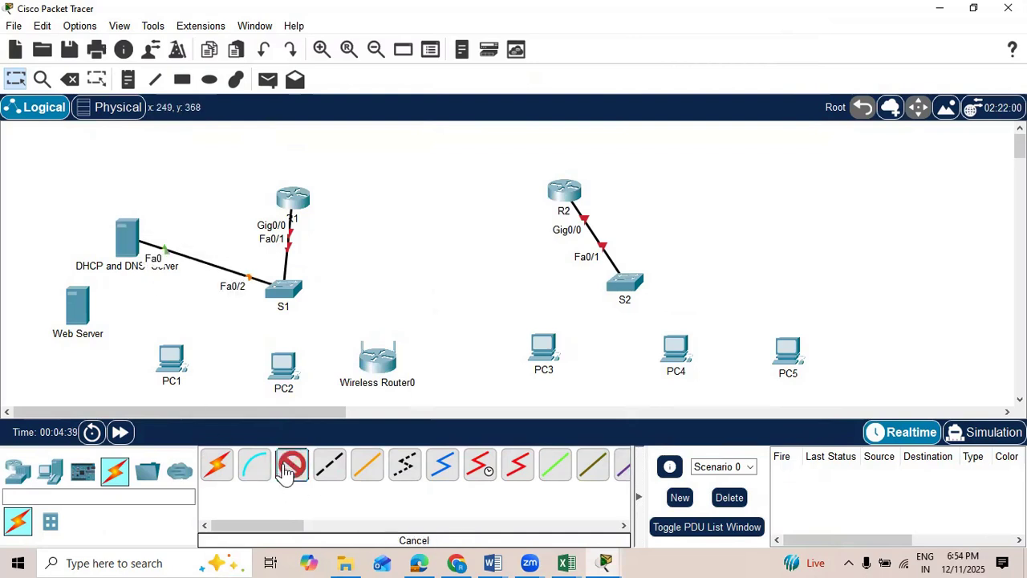
pyautogui.click(284, 289)
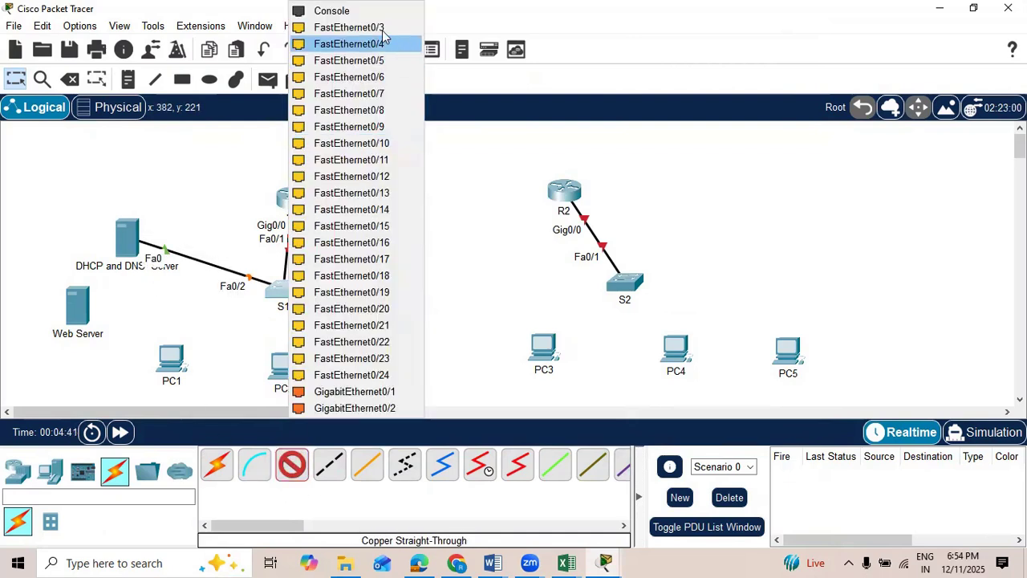
pyautogui.click(381, 29)
pyautogui.click(78, 302)
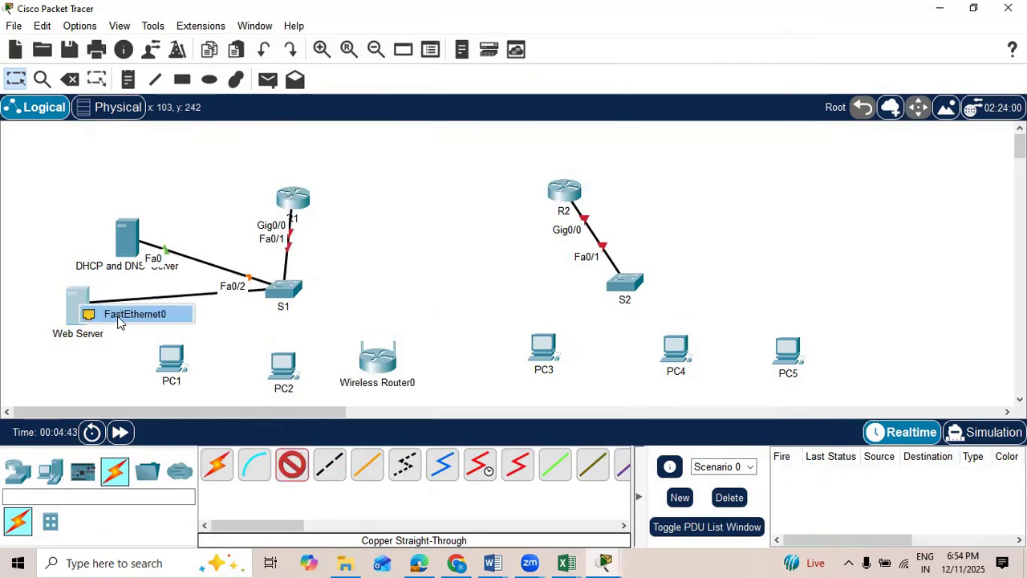
pyautogui.click(137, 315)
# Step: Connect S1's FastEthernet0/4 to PC1's FastEthernet0 with a copper straight-through cable
pyautogui.click(292, 466)
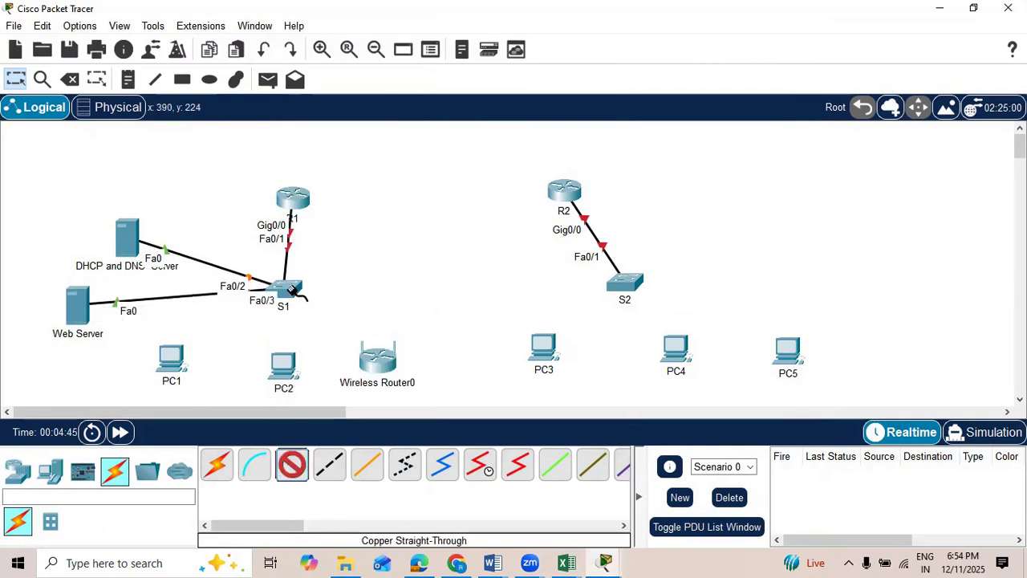
pyautogui.click(288, 287)
pyautogui.click(372, 29)
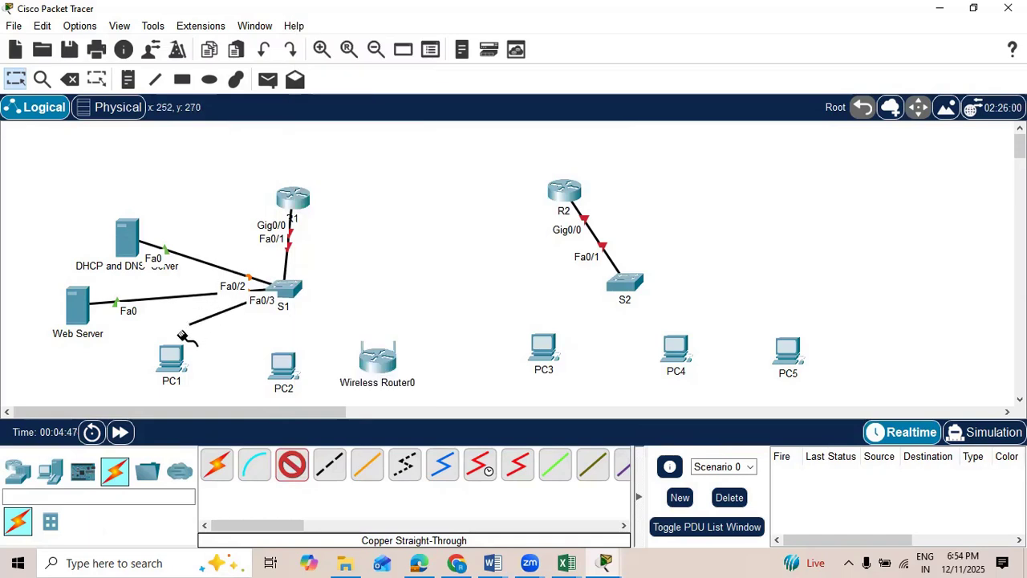
pyautogui.click(172, 358)
pyautogui.click(224, 414)
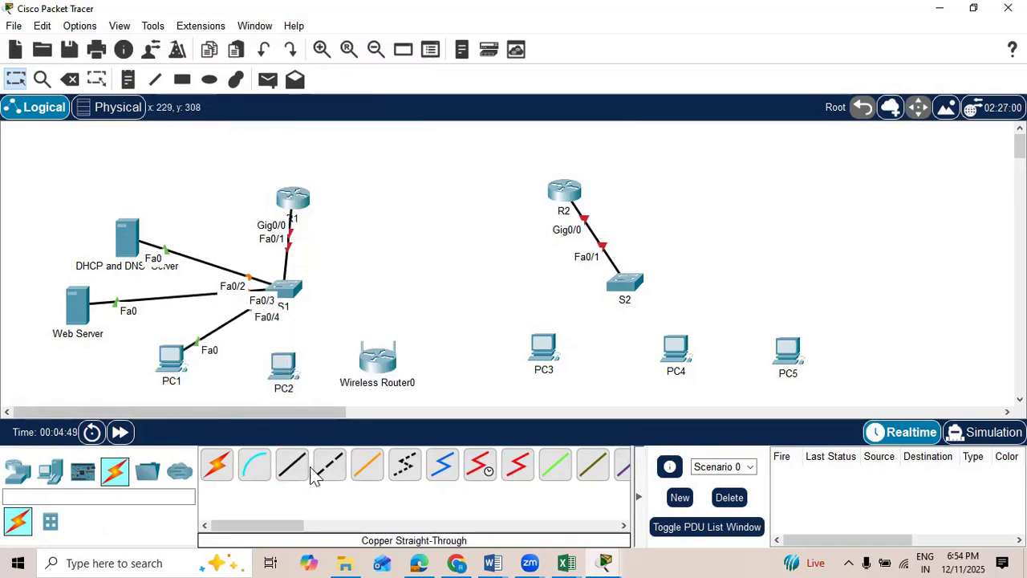
# Step: Connect S1's FastEthernet0/5 to PC2's FastEthernet0 with a copper straight-through cable
pyautogui.click(292, 465)
pyautogui.click(289, 291)
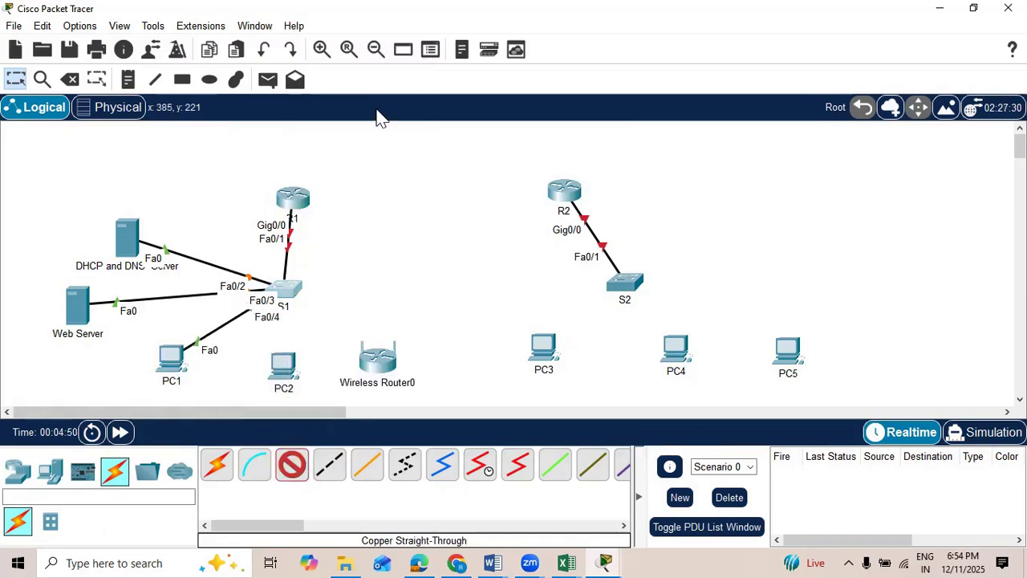
pyautogui.click(381, 31)
pyautogui.click(285, 367)
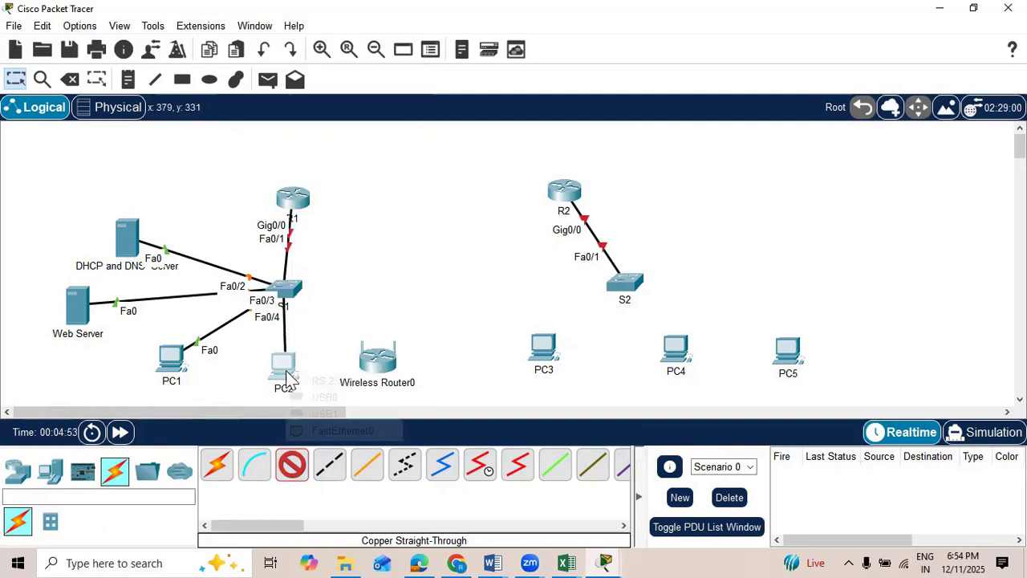
pyautogui.click(329, 429)
# Step: Connect S1's FastEthernet0/6 to the 0/0 port of Wireless Router0 with a copper straight-through cable
pyautogui.click(304, 469)
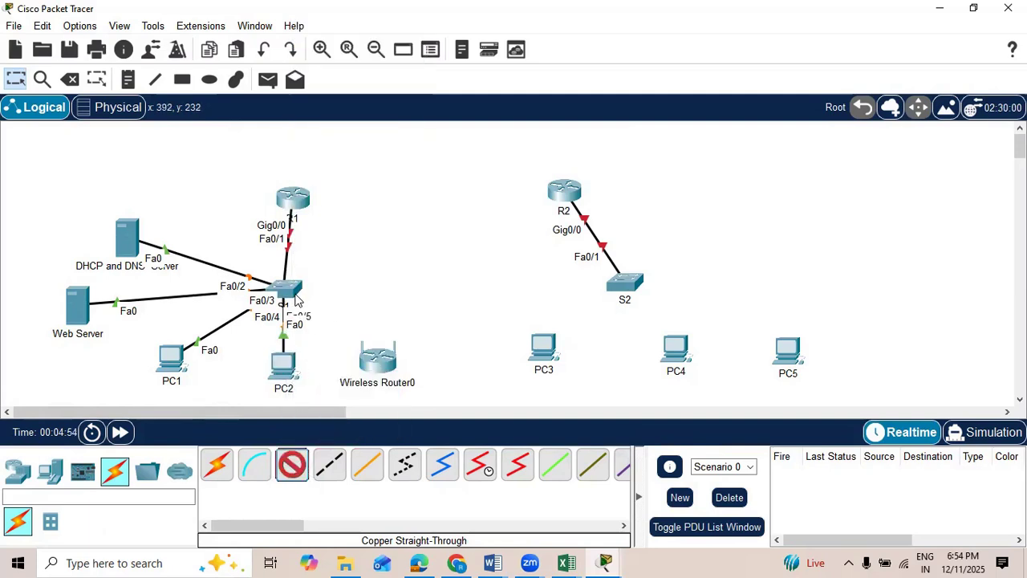
pyautogui.click(297, 297)
pyautogui.click(388, 31)
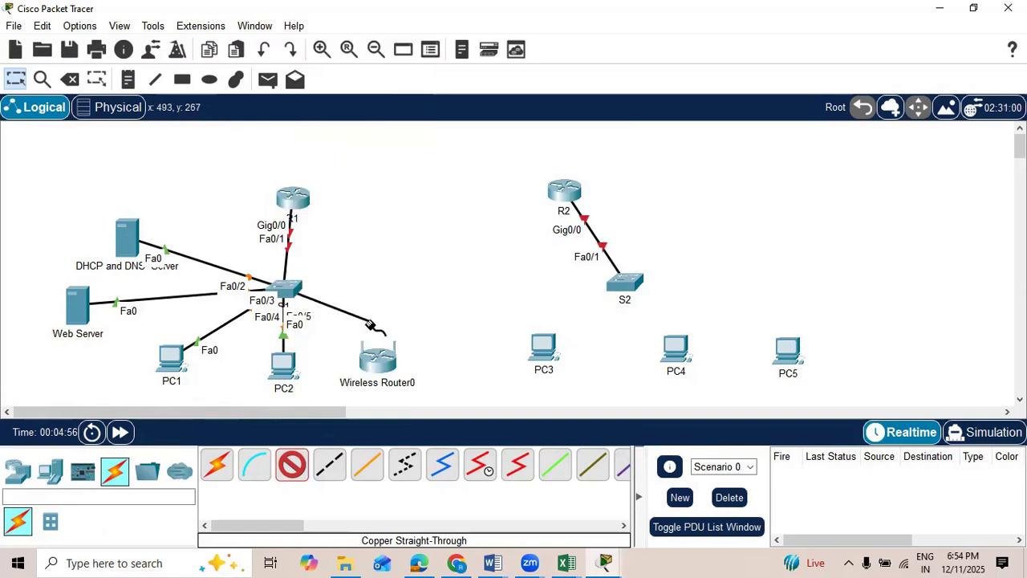
pyautogui.click(383, 359)
pyautogui.click(429, 386)
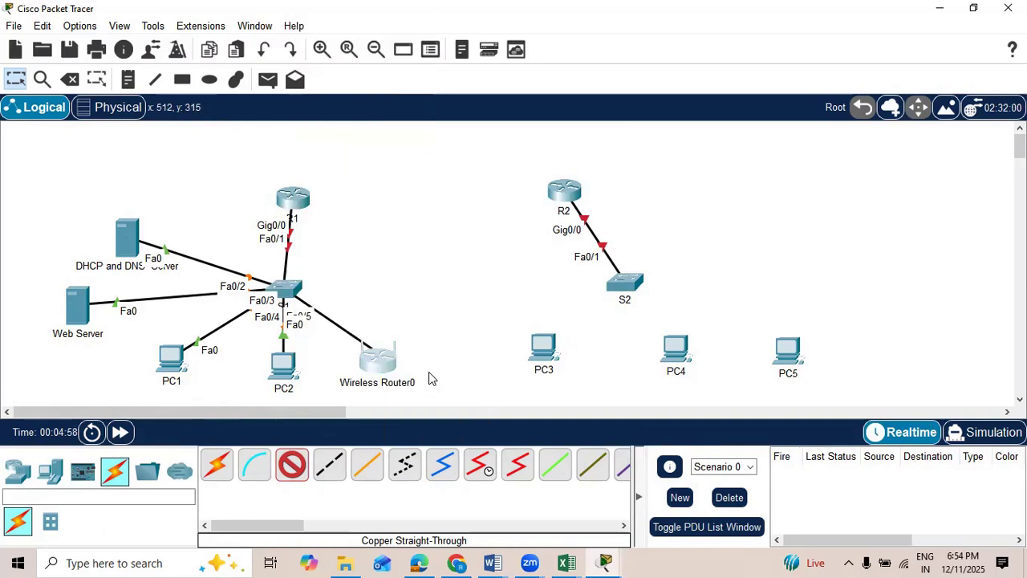
# Step: Connect S2's FastEthernet0/2 to PC3's FastEthernet0 with a copper straight-through cable
pyautogui.click(291, 465)
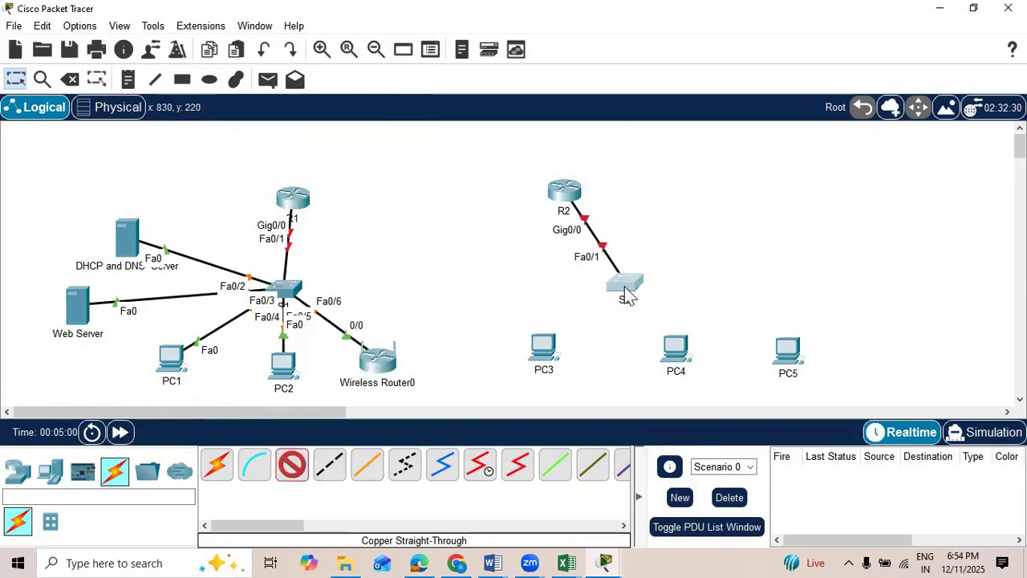
pyautogui.click(623, 286)
pyautogui.click(687, 30)
pyautogui.click(543, 346)
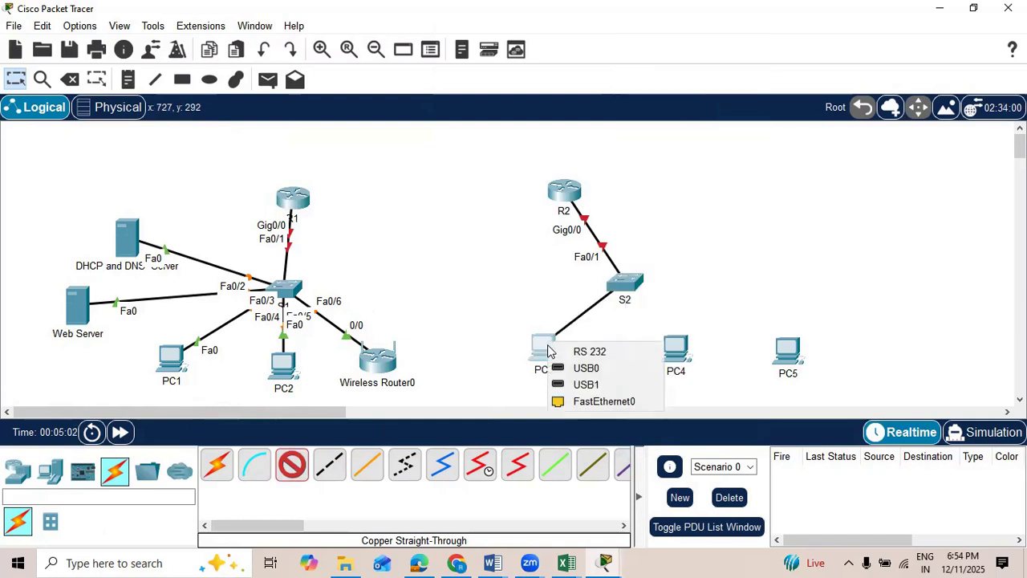
pyautogui.click(582, 398)
# Step: Connect S2's FastEthernet0/3 to PC4's FastEthernet0 with a copper straight-through cable
pyautogui.click(292, 466)
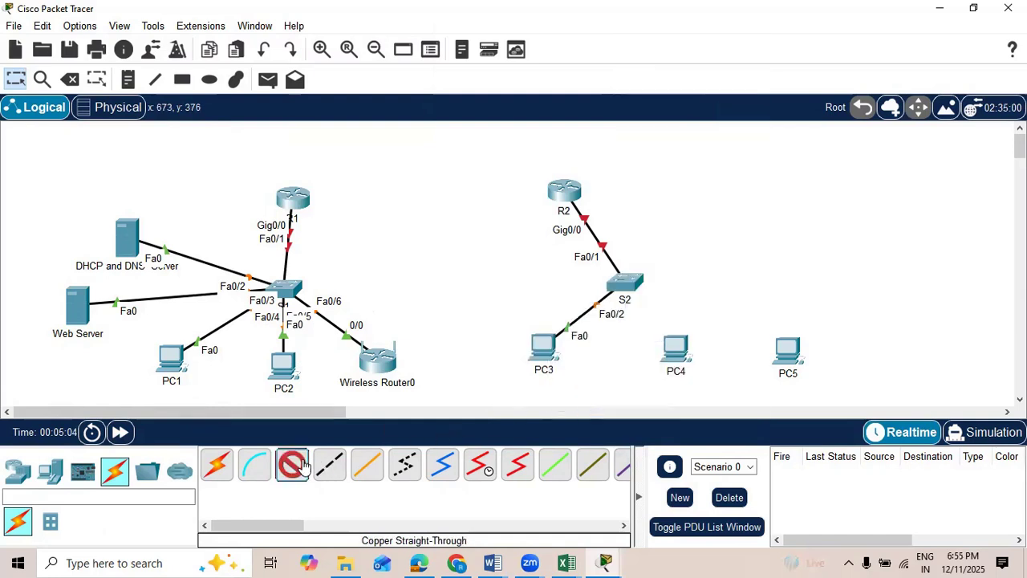
pyautogui.click(624, 283)
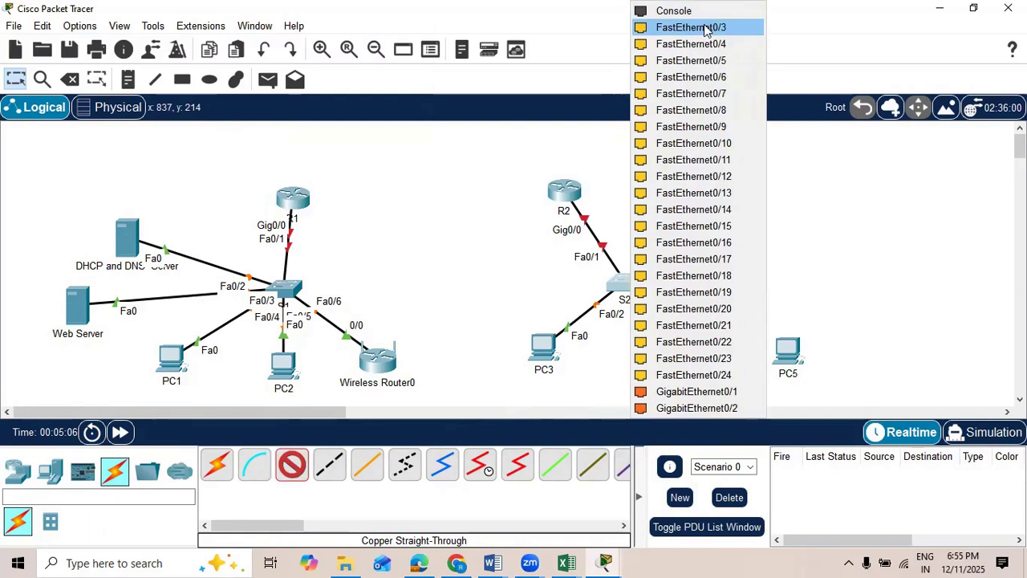
pyautogui.click(707, 28)
pyautogui.click(678, 351)
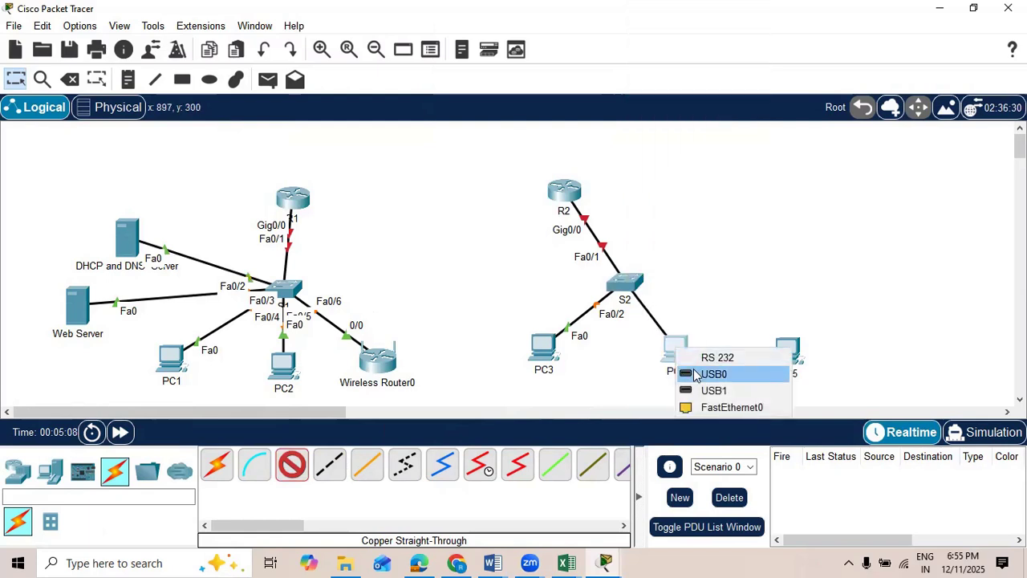
pyautogui.click(711, 407)
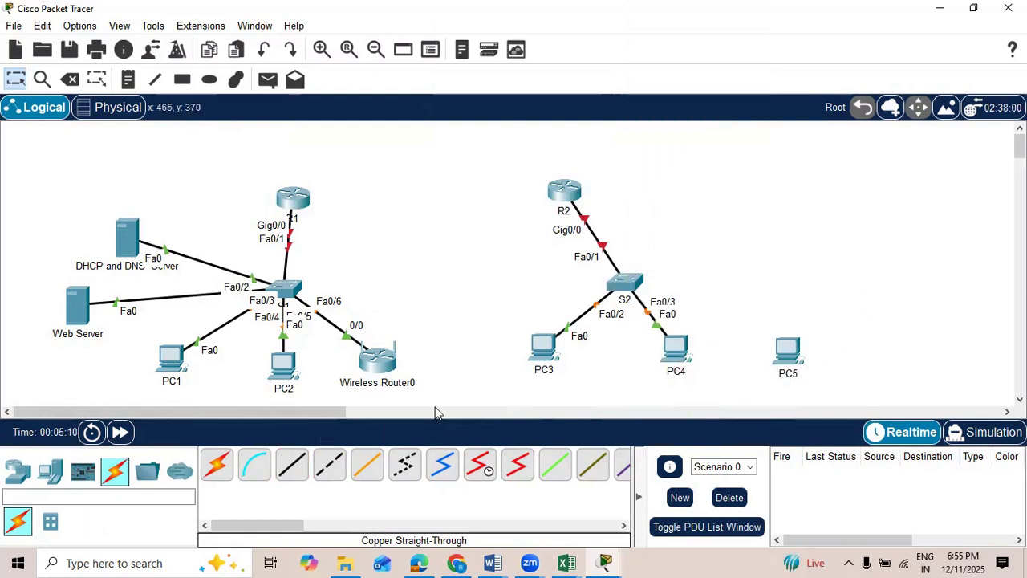
# Step: Add a Home Gateway wireless device and place it beside PC4, moving PC5 farther out to make room
pyautogui.click(18, 472)
pyautogui.click(115, 522)
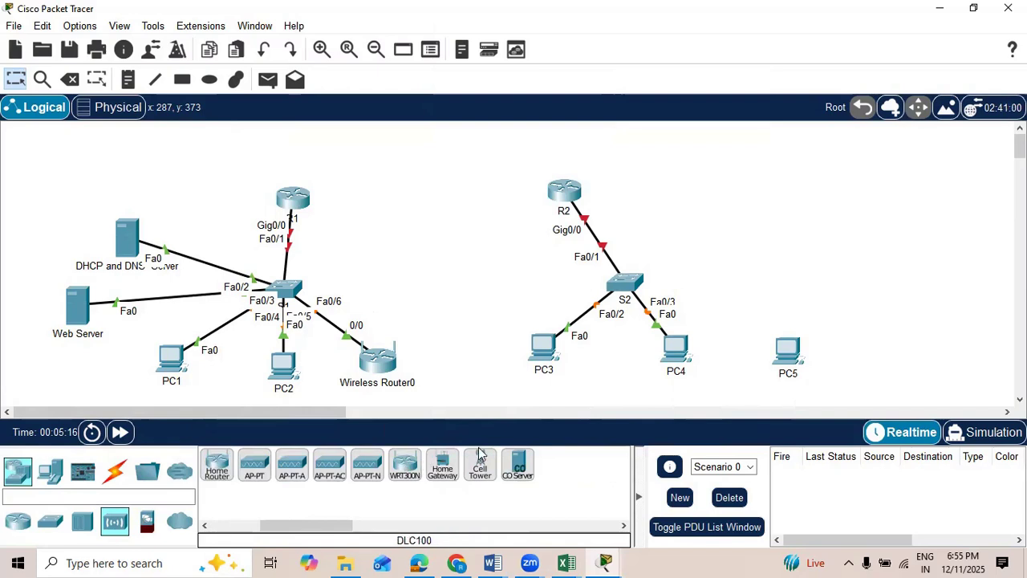
pyautogui.click(442, 466)
pyautogui.click(772, 298)
pyautogui.moveTo(787, 349); pyautogui.dragTo(957, 321)
pyautogui.moveTo(777, 307); pyautogui.dragTo(795, 346)
# Step: Connect S2's FastEthernet0/4 to the Internet port of Home Gateway0 with a copper straight-through cable
pyautogui.click(114, 471)
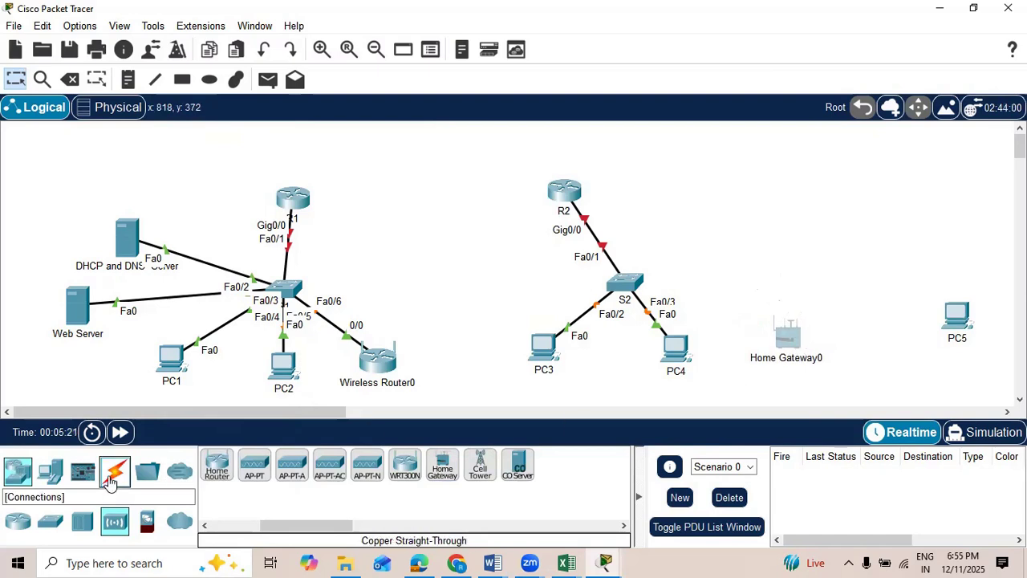
pyautogui.moveTo(277, 522); pyautogui.dragTo(305, 523)
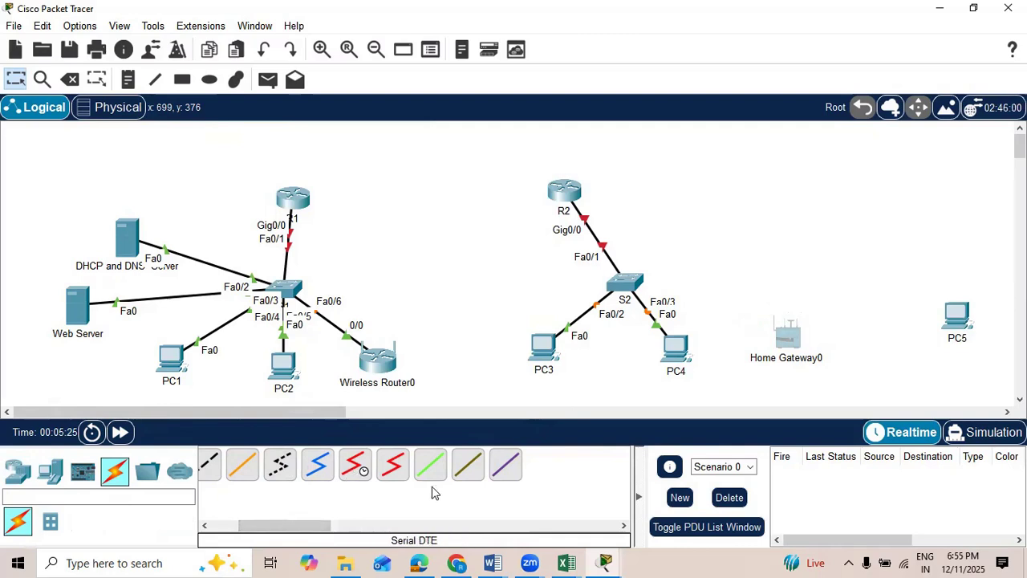
pyautogui.moveTo(283, 524); pyautogui.dragTo(254, 524)
pyautogui.click(292, 465)
pyautogui.click(634, 282)
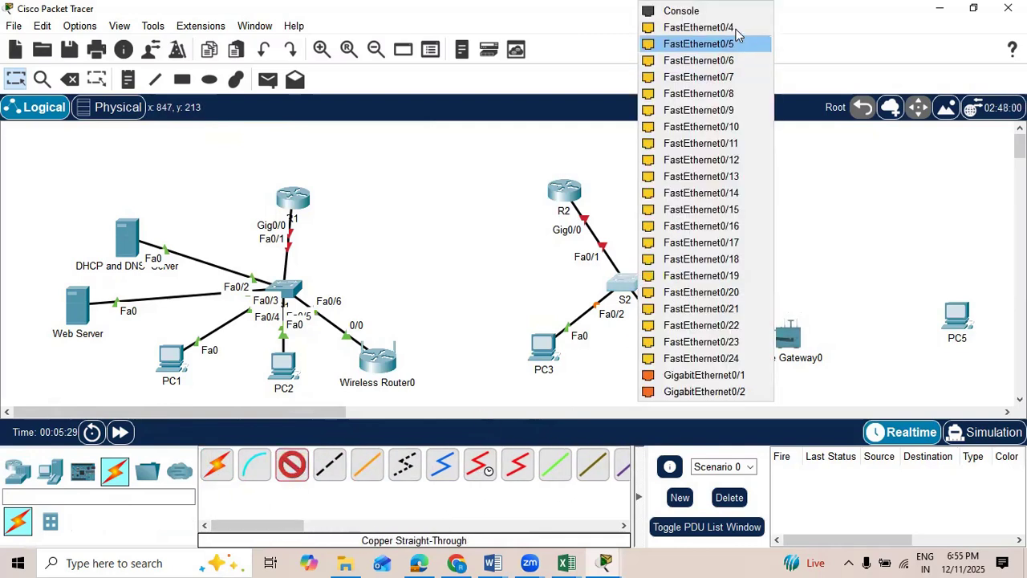
pyautogui.click(734, 27)
pyautogui.click(792, 331)
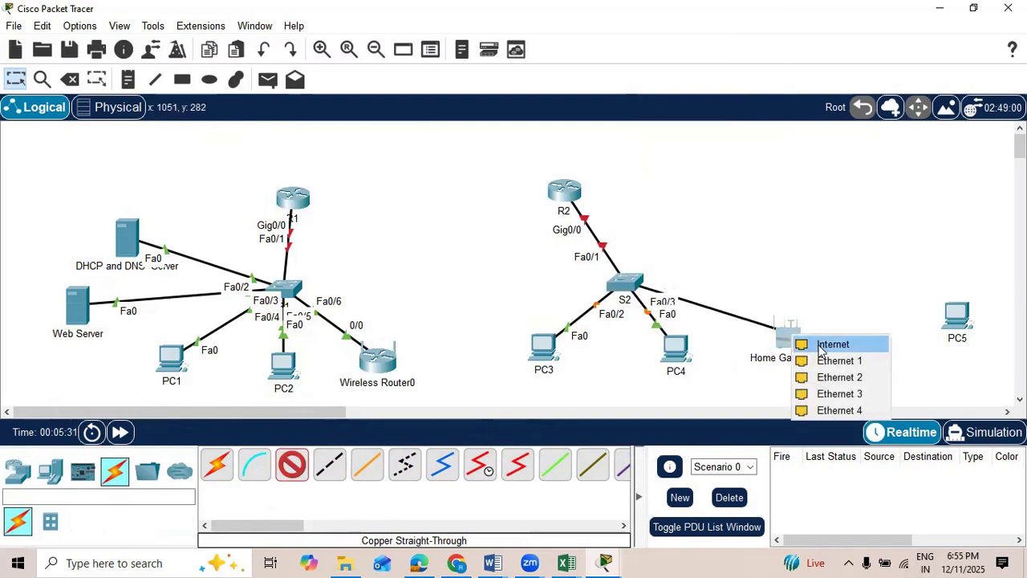
pyautogui.click(802, 342)
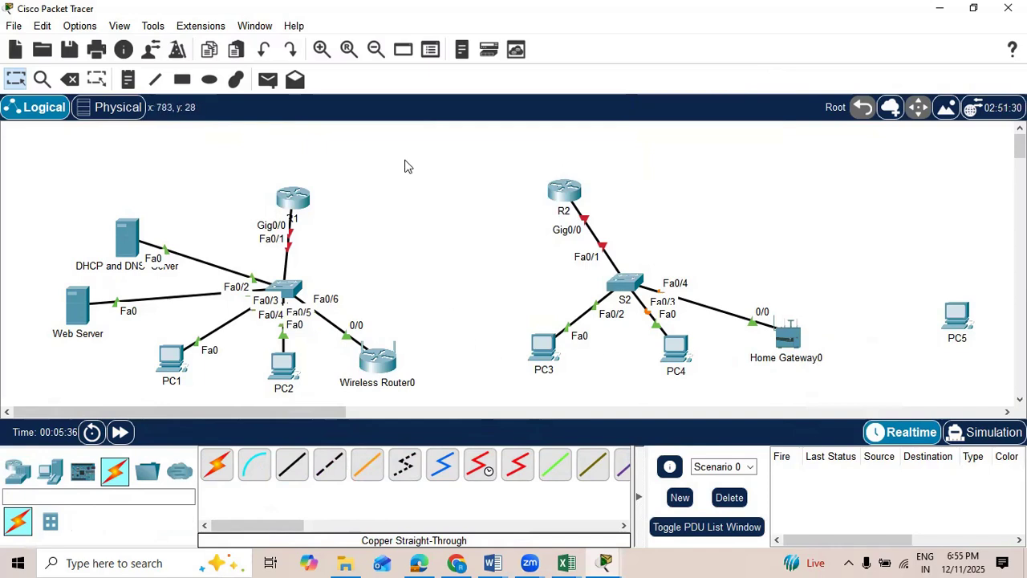
# Step: Move routers R1 and R2 slightly lower and closer together so they sit roughly level
pyautogui.moveTo(560, 198); pyautogui.dragTo(553, 210)
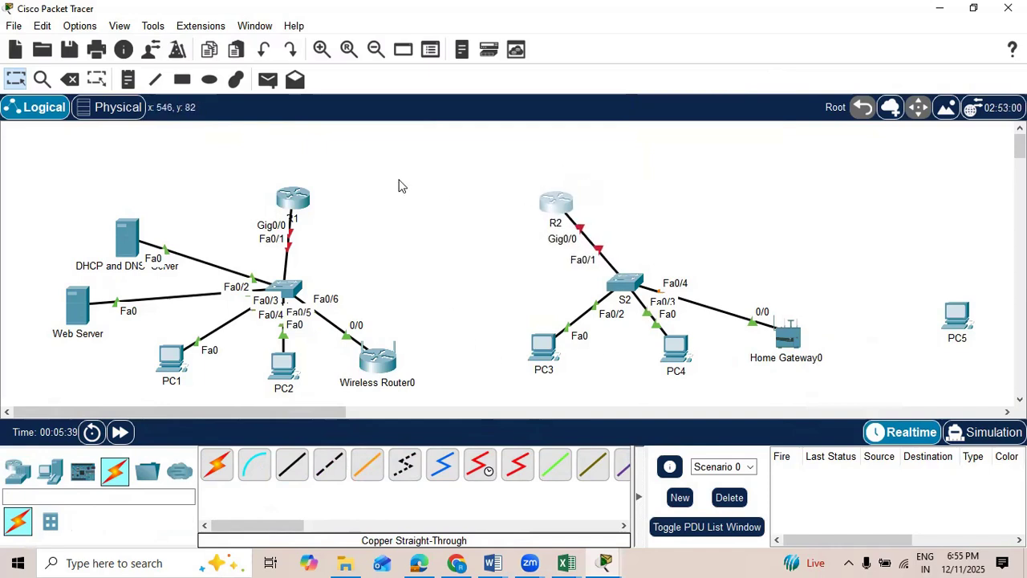
pyautogui.moveTo(295, 202); pyautogui.dragTo(314, 212)
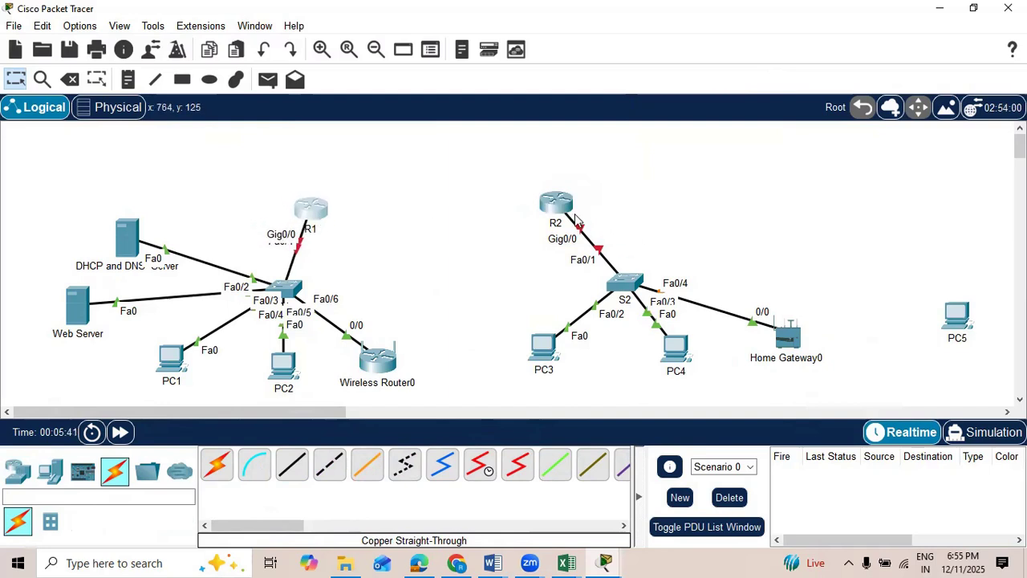
pyautogui.moveTo(564, 211); pyautogui.dragTo(558, 214)
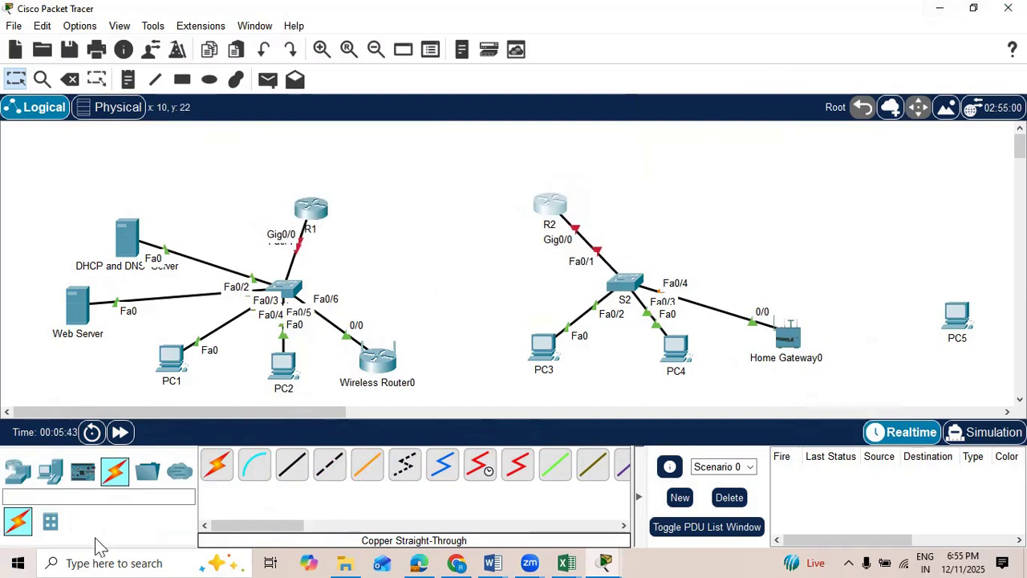
# Step: Connect R1's Serial0/3/0 to R2's Serial0/3/0 with a Serial DCE cable, and move the DHCP and DNS server farther from S1
pyautogui.click(480, 465)
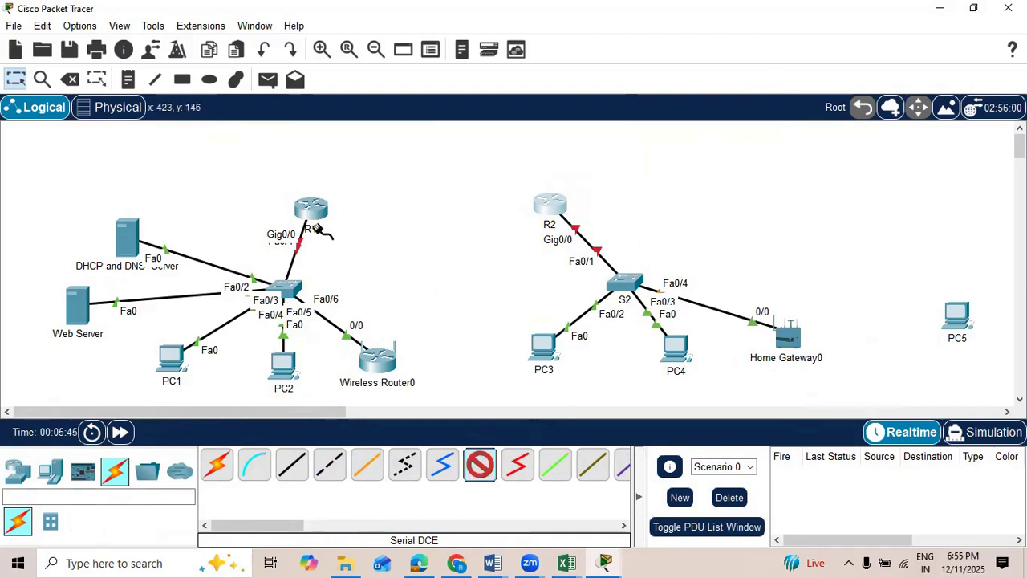
pyautogui.click(312, 209)
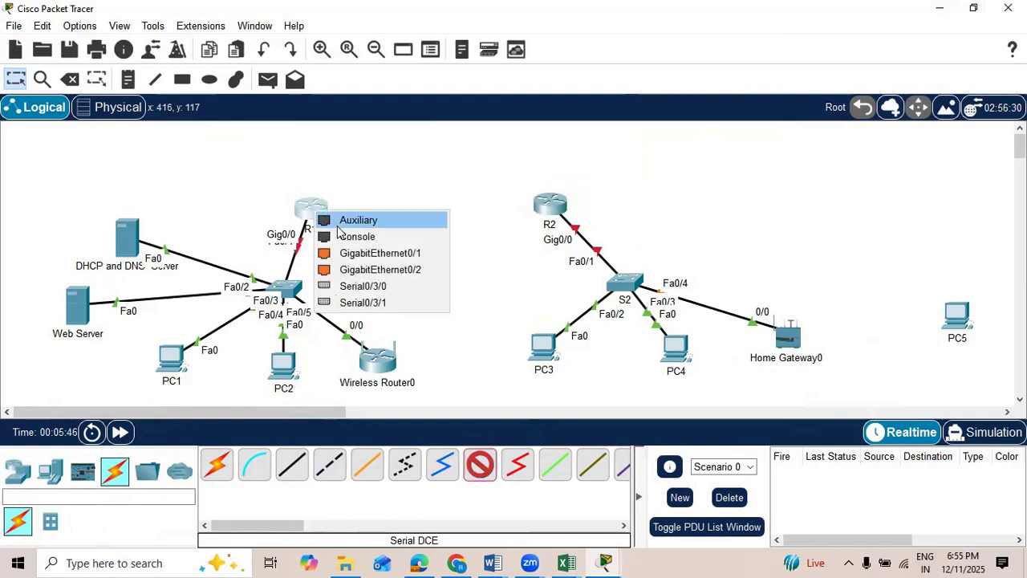
pyautogui.click(371, 284)
pyautogui.click(548, 206)
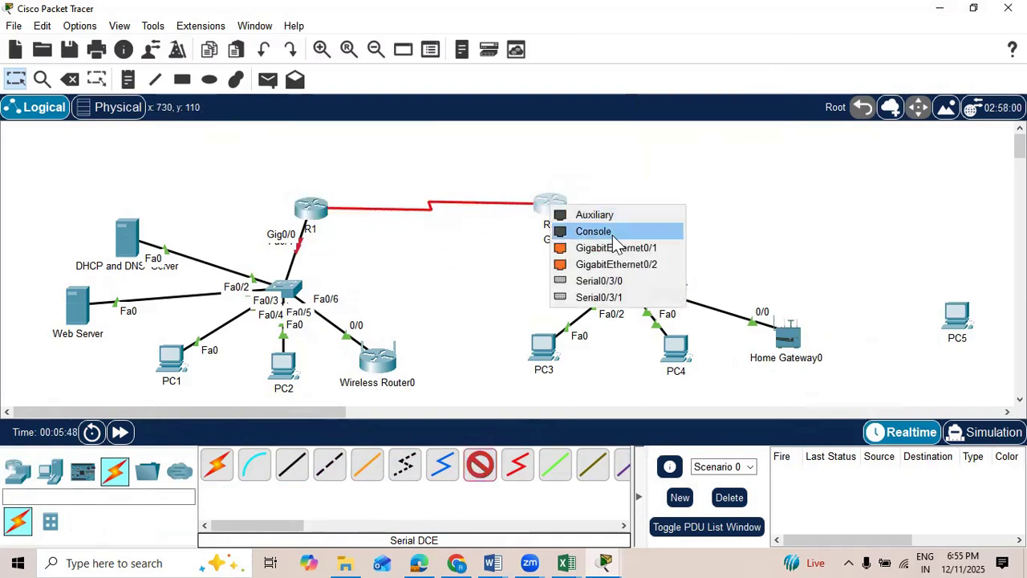
pyautogui.click(623, 282)
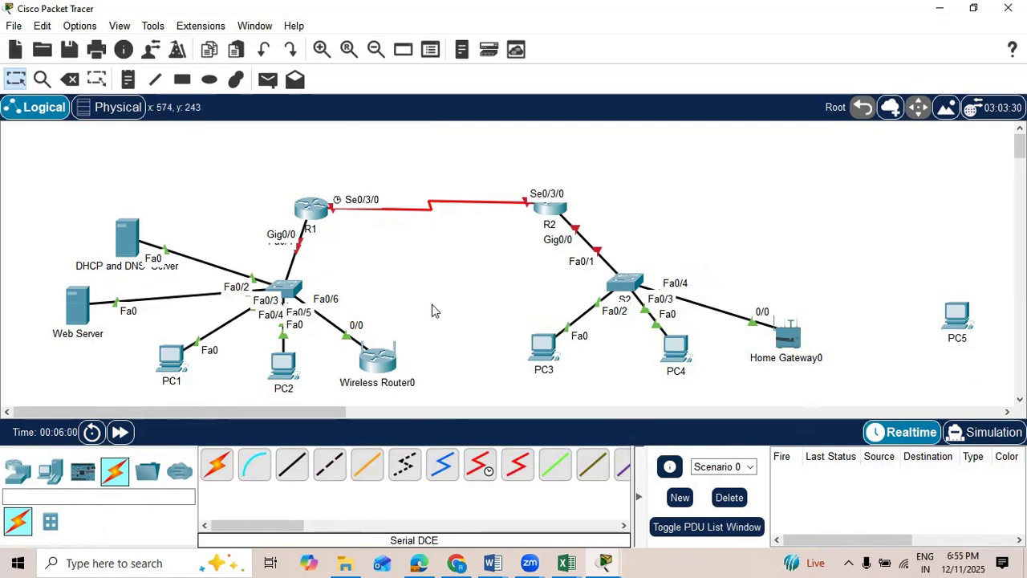
pyautogui.moveTo(121, 232); pyautogui.dragTo(83, 221)
# Step: Switch to the Network project document in Word and review the head office subnets, their address ranges and subnet masks
pyautogui.click(492, 563)
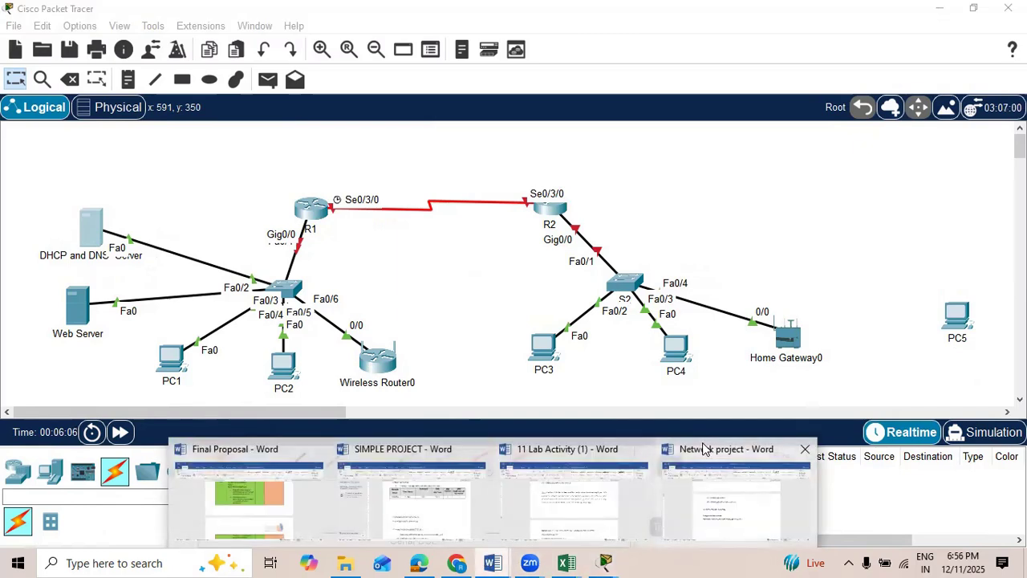
pyautogui.click(704, 448)
pyautogui.scroll(10, 500, 328)
pyautogui.scroll(15, 501, 325)
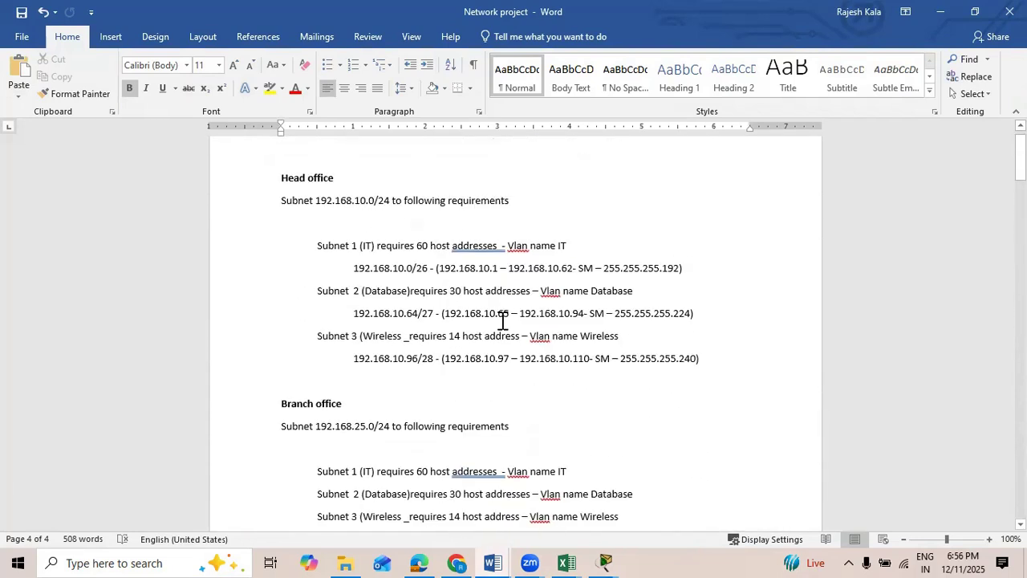
pyautogui.scroll(1, 503, 321)
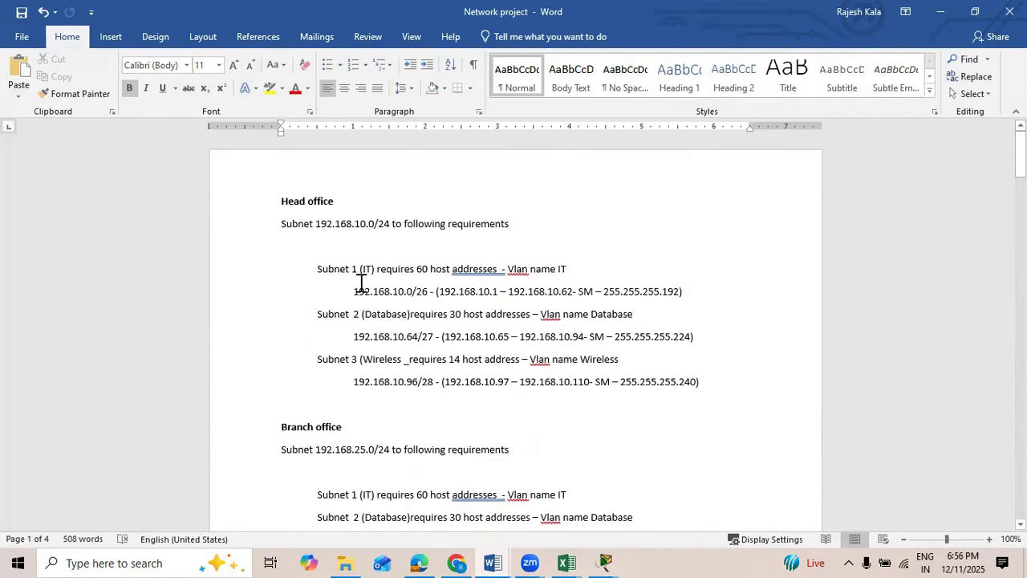
pyautogui.scroll(3, 360, 286)
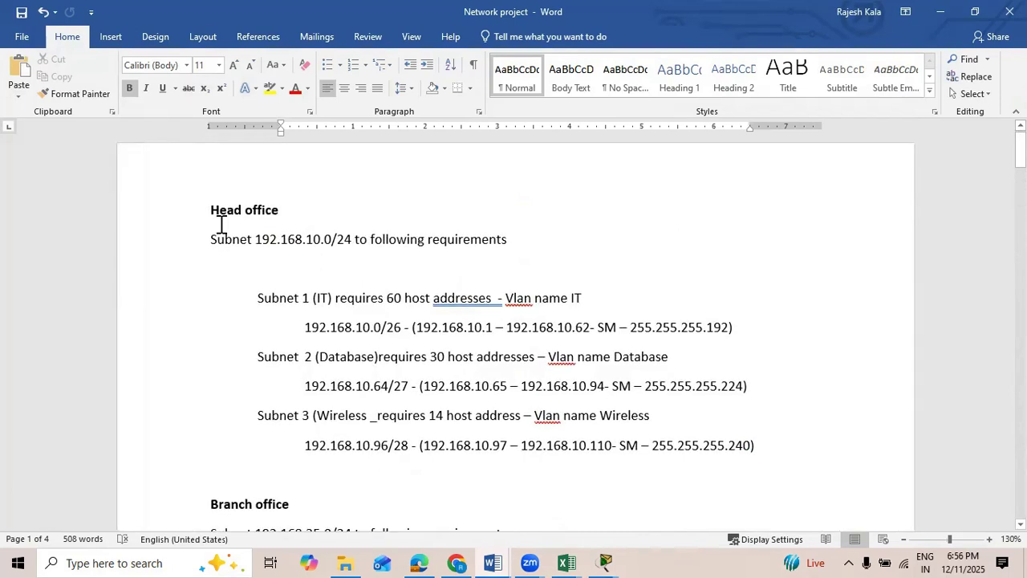
pyautogui.moveTo(215, 239); pyautogui.dragTo(351, 242)
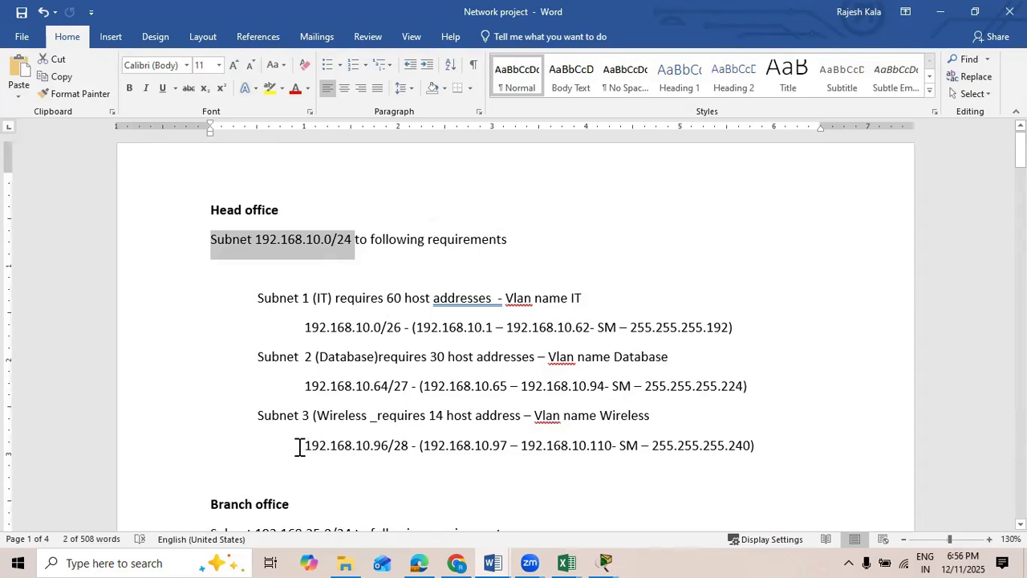
pyautogui.moveTo(299, 446); pyautogui.dragTo(388, 451)
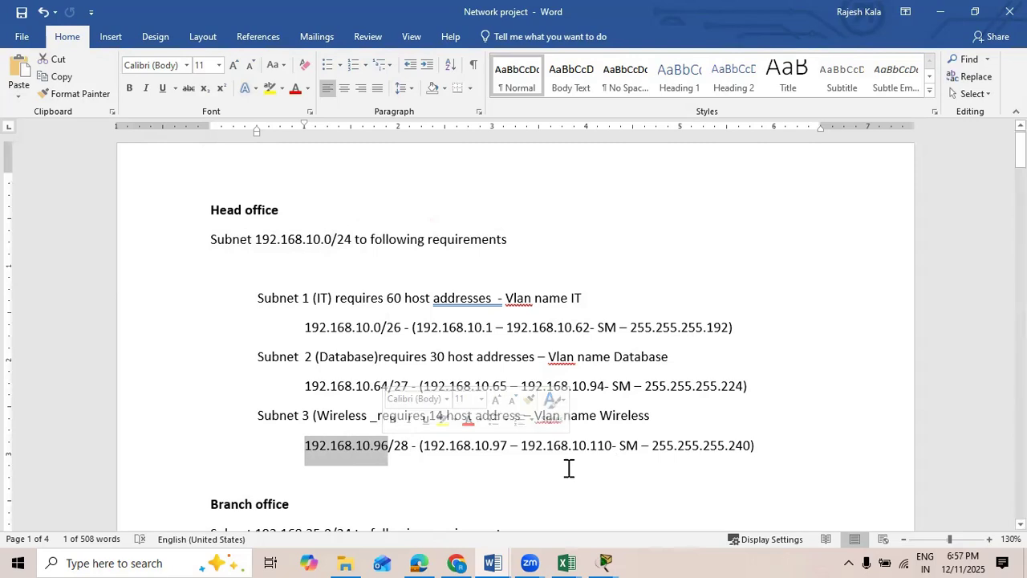
pyautogui.moveTo(495, 447); pyautogui.dragTo(502, 447)
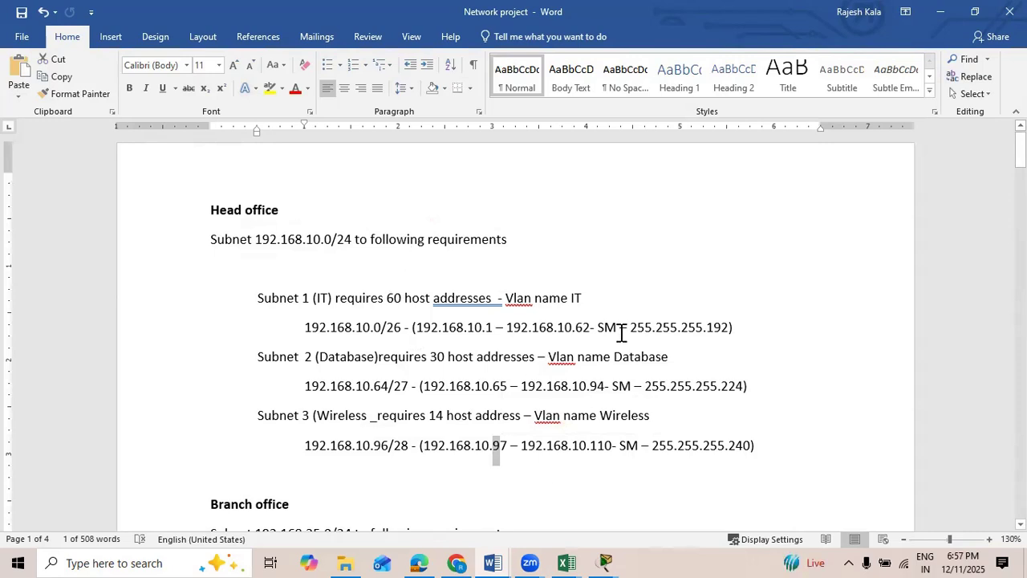
# Step: Switch to the VLSM Calculator in Chrome and check its IP network and prefix against the head office network in the Word document
pyautogui.click(457, 555)
pyautogui.click(811, 13)
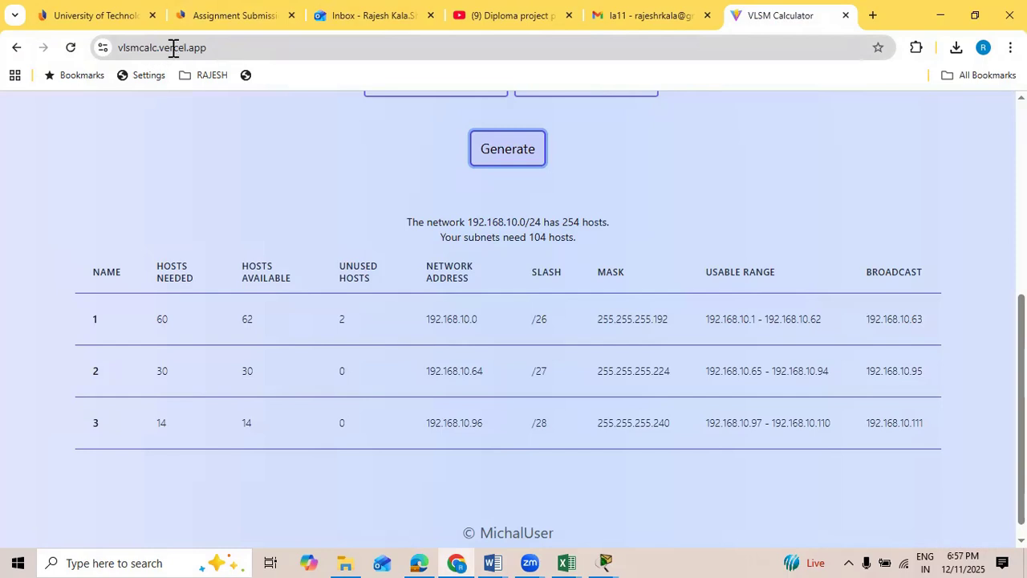
pyautogui.scroll(4, 297, 233)
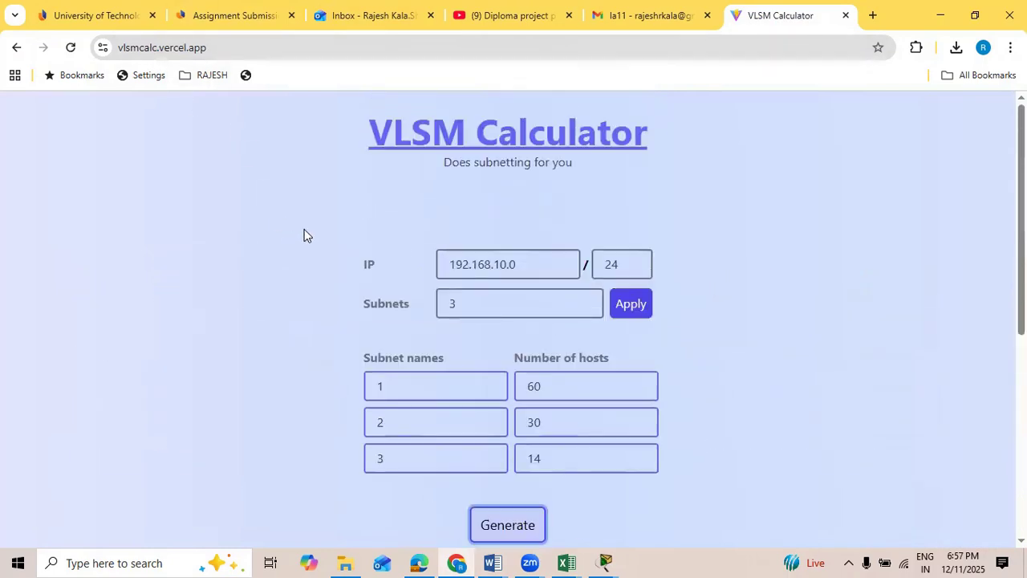
pyautogui.click(527, 262)
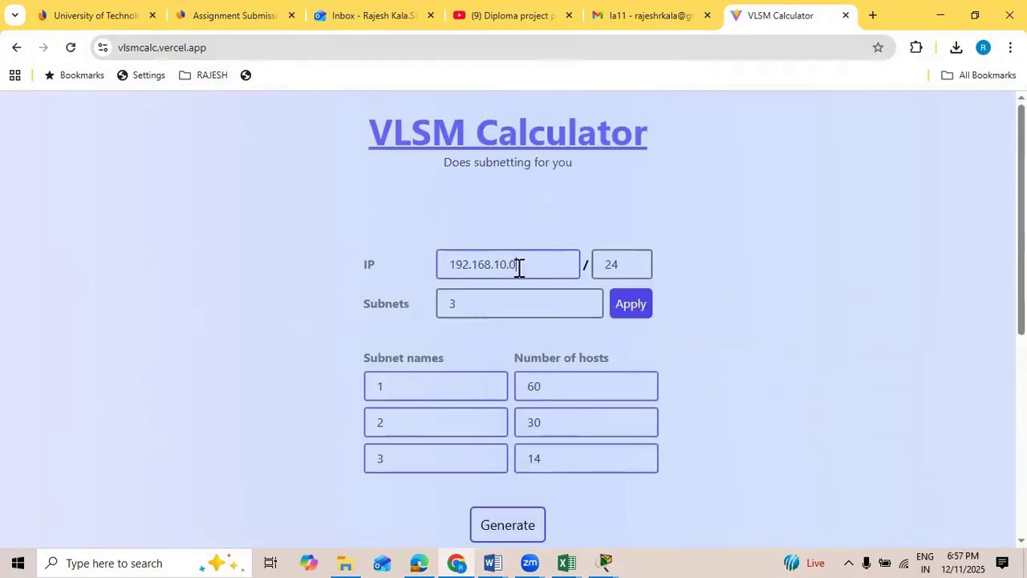
pyautogui.moveTo(518, 267); pyautogui.dragTo(451, 267)
pyautogui.click(504, 561)
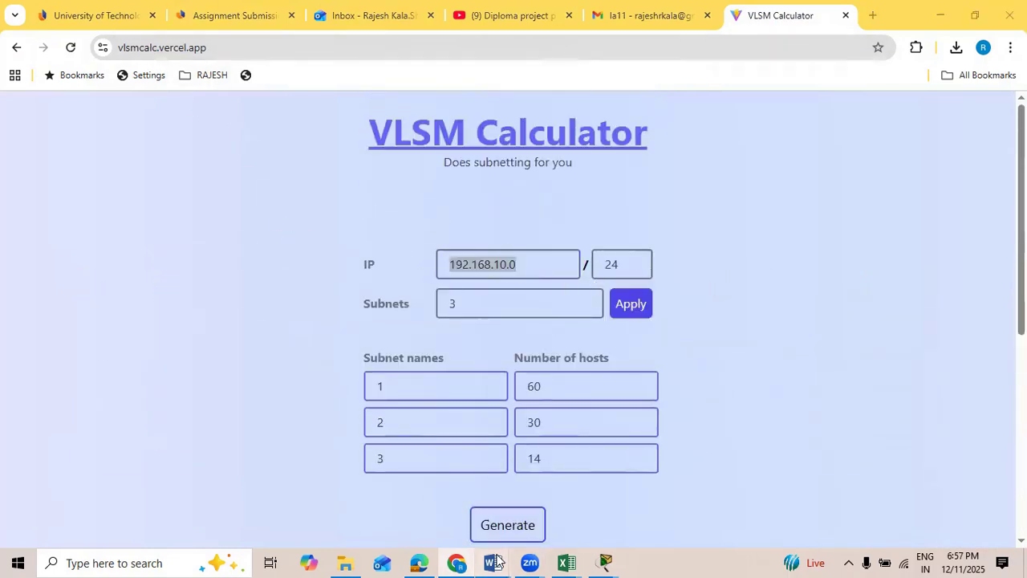
pyautogui.click(771, 454)
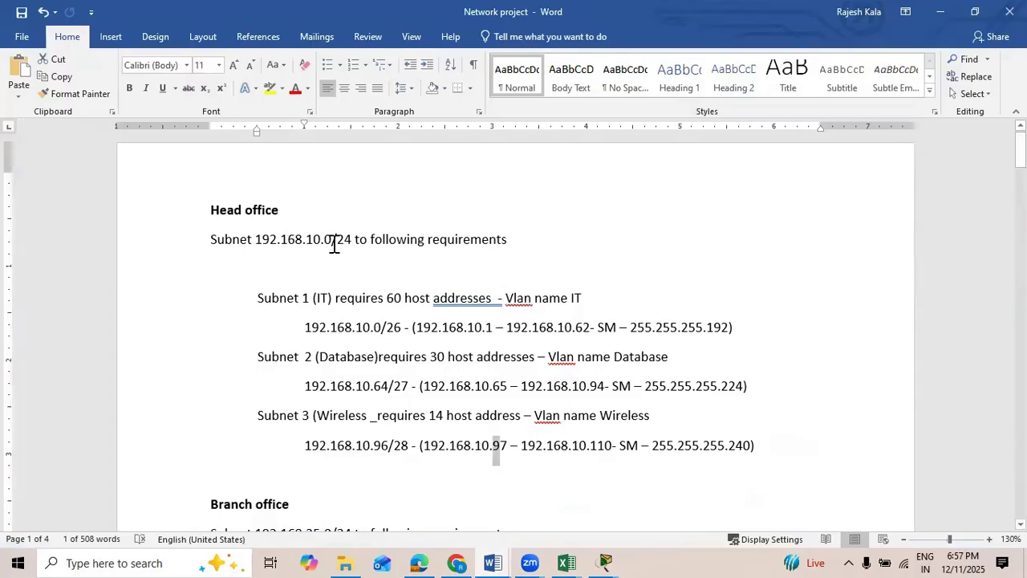
pyautogui.click(463, 554)
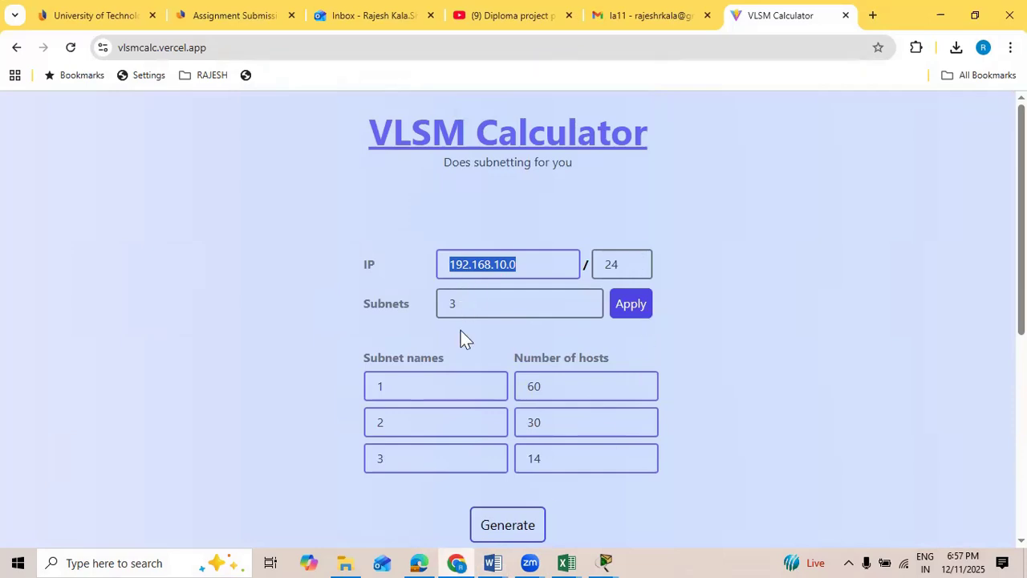
# Step: Return to the Network project document in Word and check the host counts required by the three head office subnets
pyautogui.click(487, 548)
pyautogui.click(779, 523)
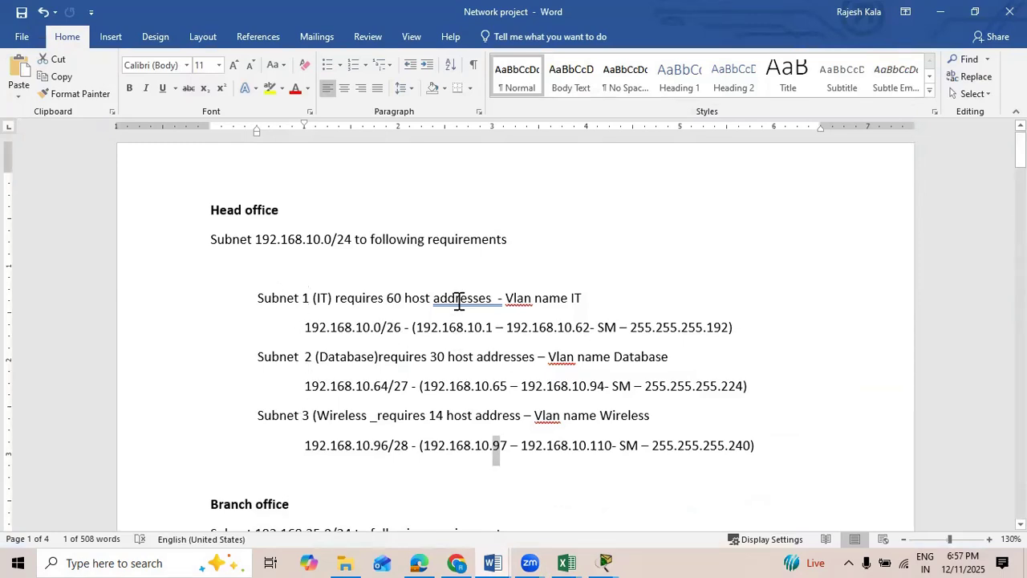
pyautogui.moveTo(337, 298); pyautogui.dragTo(400, 319)
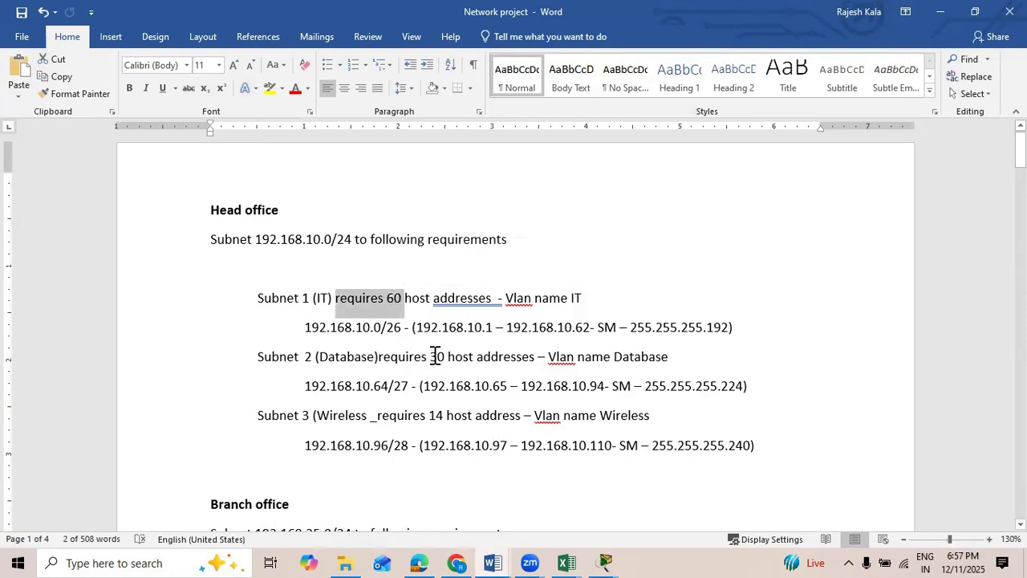
pyautogui.moveTo(432, 356); pyautogui.dragTo(452, 356)
pyautogui.moveTo(377, 415); pyautogui.dragTo(446, 416)
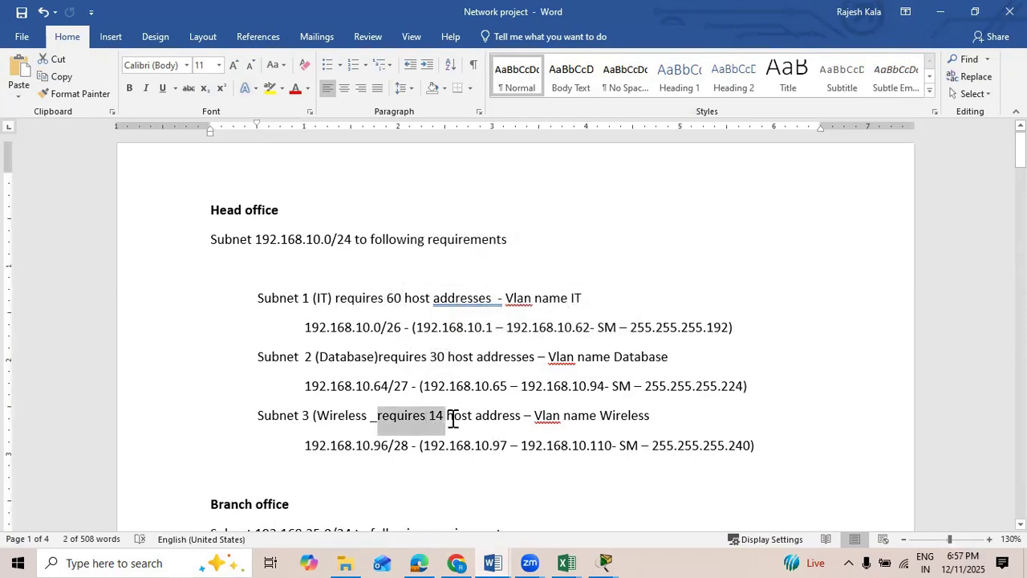
# Step: In Chrome's VLSM Calculator, apply 3 subnets to 192.168.10.0/24, generate the table for 60, 30 and 14 hosts, and review it
pyautogui.click(459, 557)
pyautogui.click(505, 305)
pyautogui.click(631, 313)
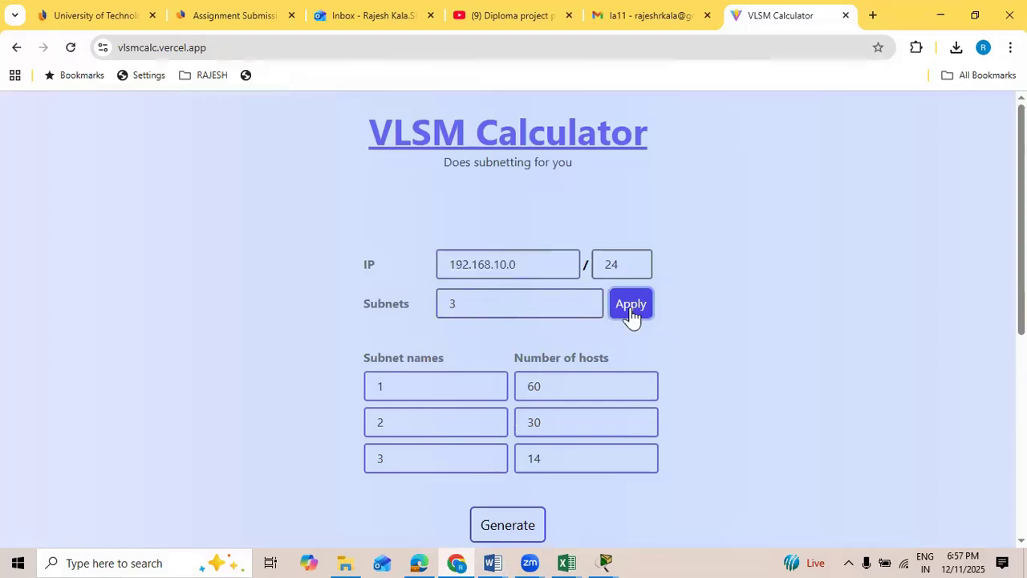
pyautogui.click(548, 387)
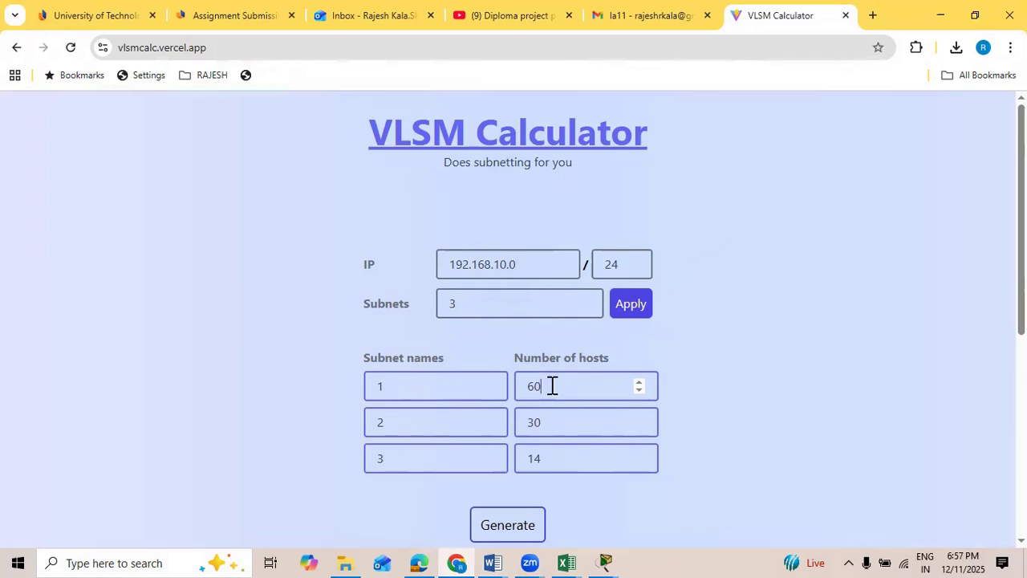
pyautogui.click(554, 430)
pyautogui.click(554, 462)
pyautogui.scroll(-2, 835, 349)
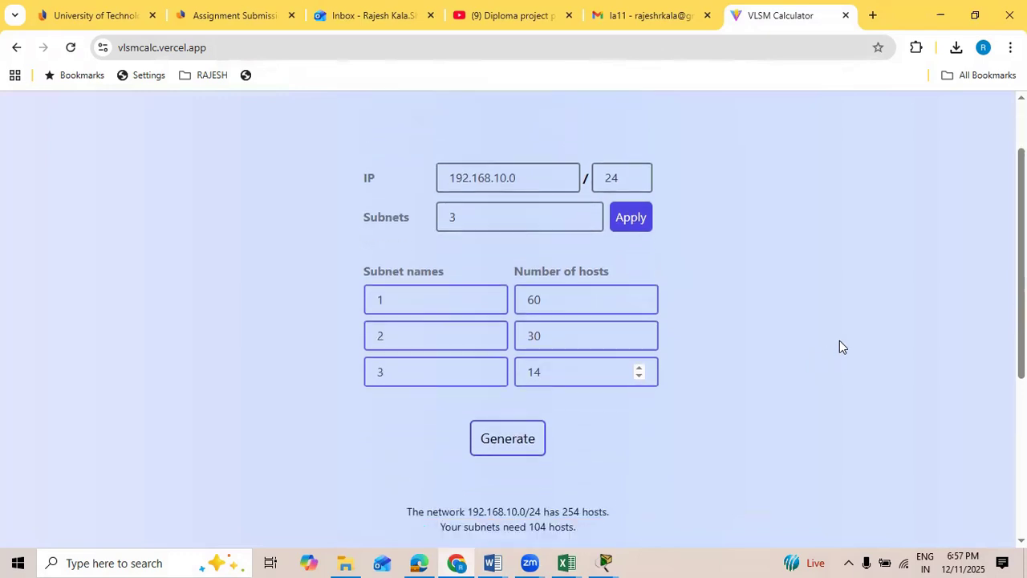
pyautogui.click(500, 371)
pyautogui.scroll(-3, 744, 244)
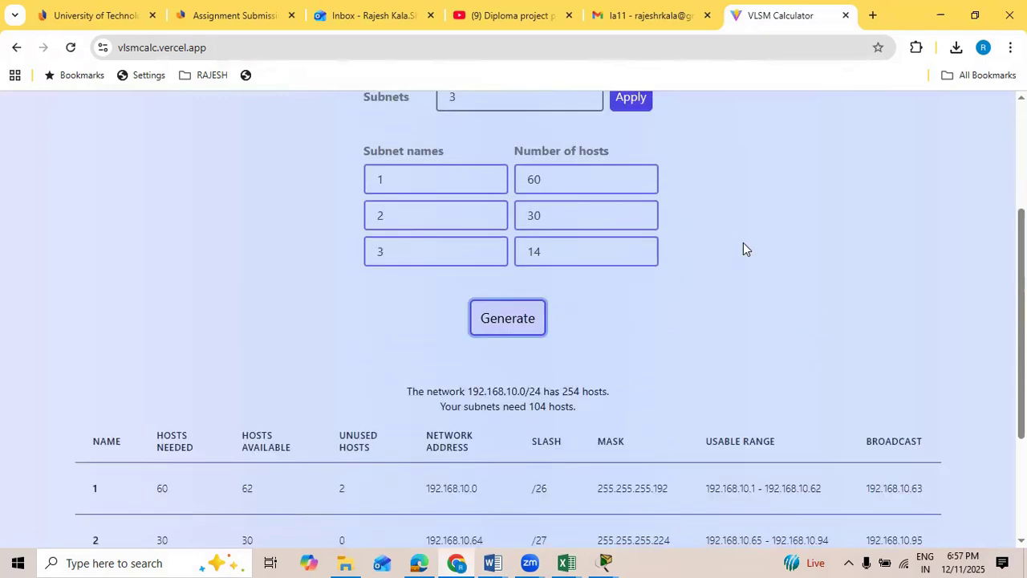
pyautogui.scroll(-1, 650, 234)
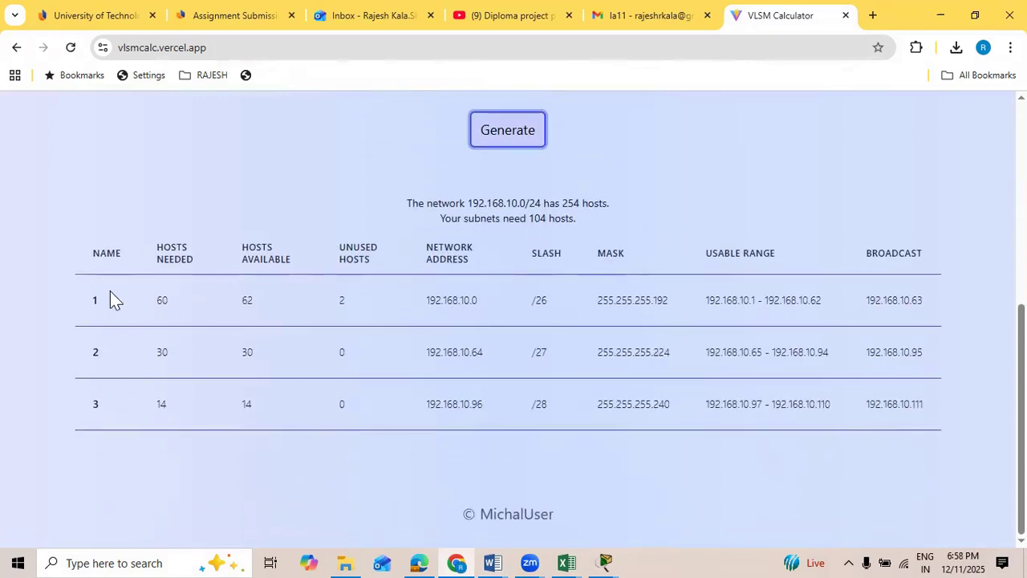
pyautogui.scroll(4, 385, 197)
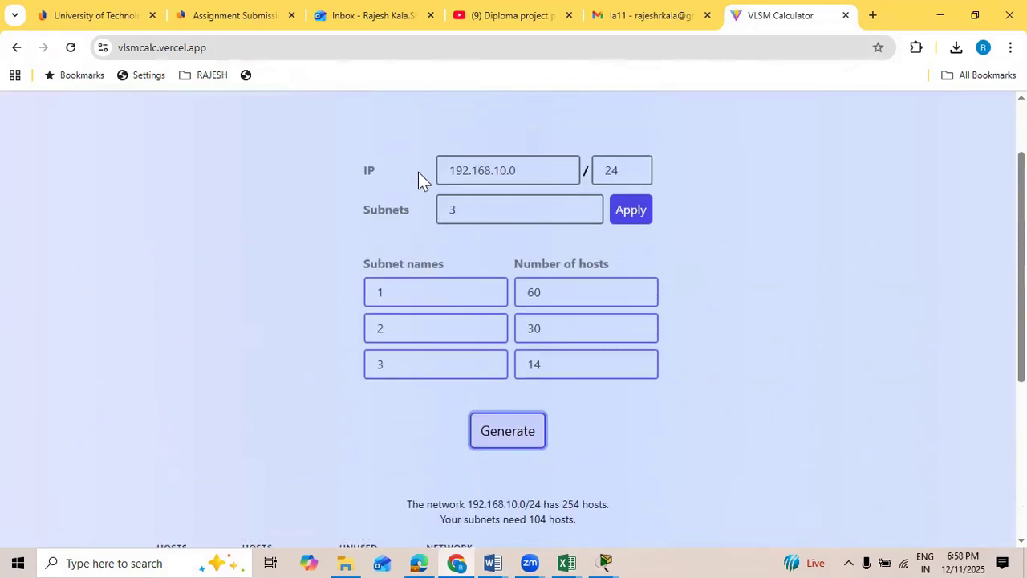
pyautogui.scroll(-4, 475, 216)
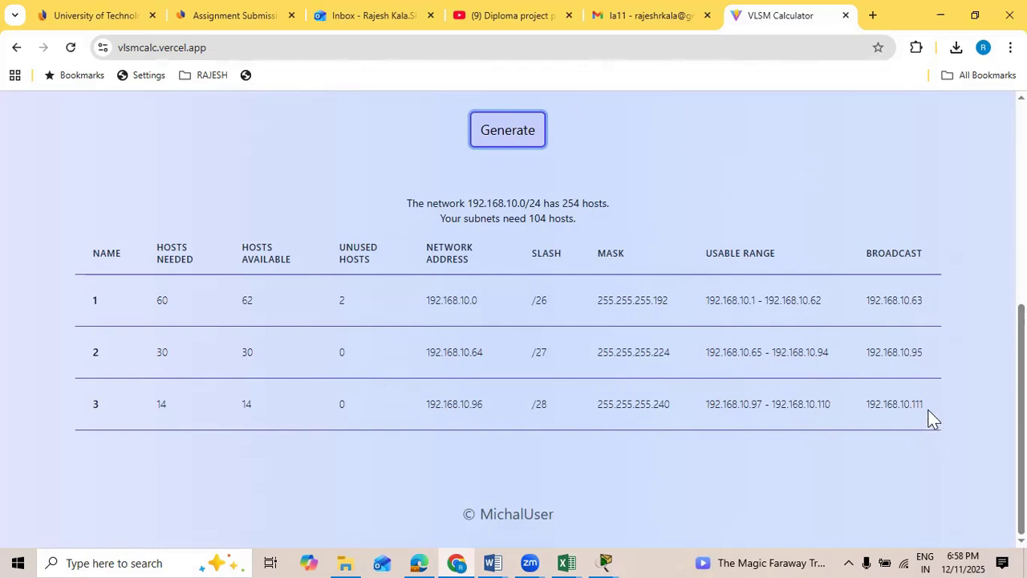
# Step: Switch to the Network project document in Word and review the basic settings required for the router
pyautogui.scroll(5, 765, 294)
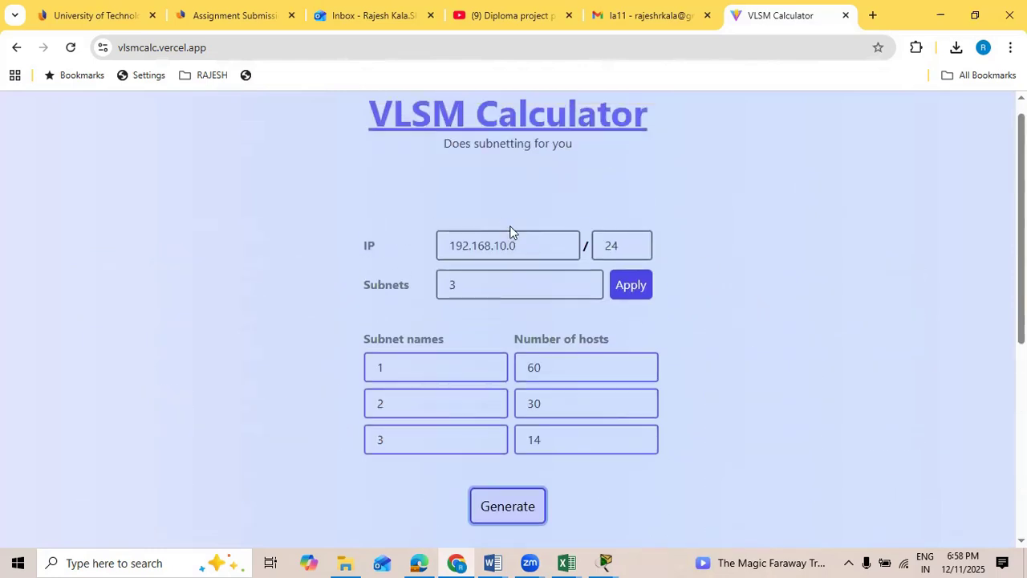
pyautogui.scroll(-1, 508, 249)
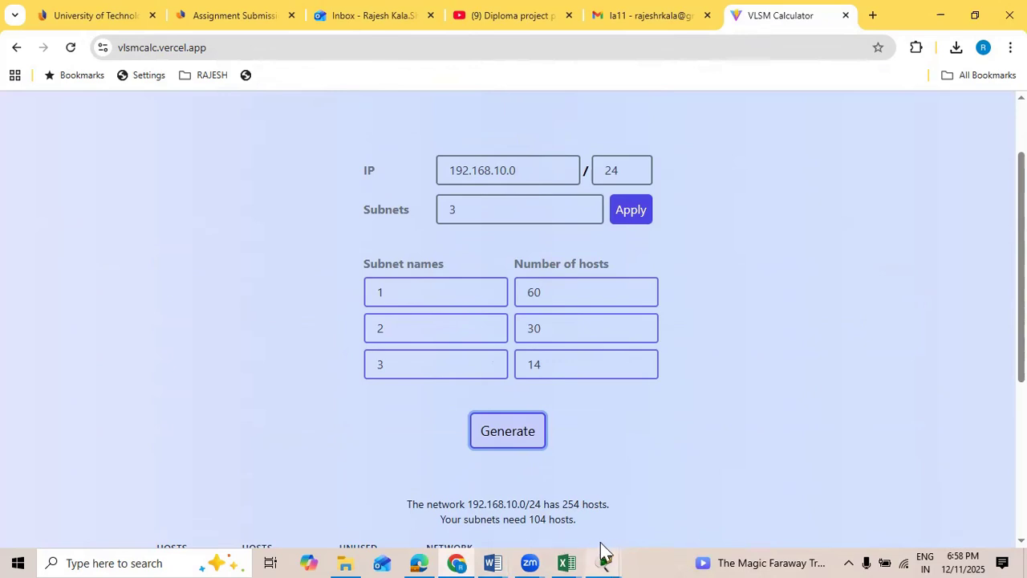
pyautogui.moveTo(493, 561)
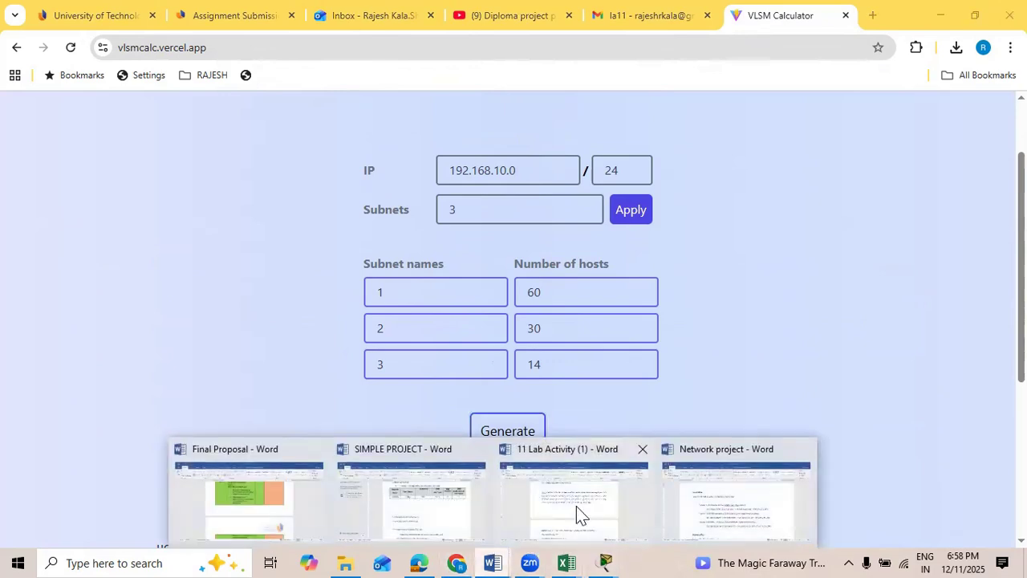
pyautogui.click(751, 462)
pyautogui.scroll(-5, 416, 355)
pyautogui.scroll(-4, 416, 354)
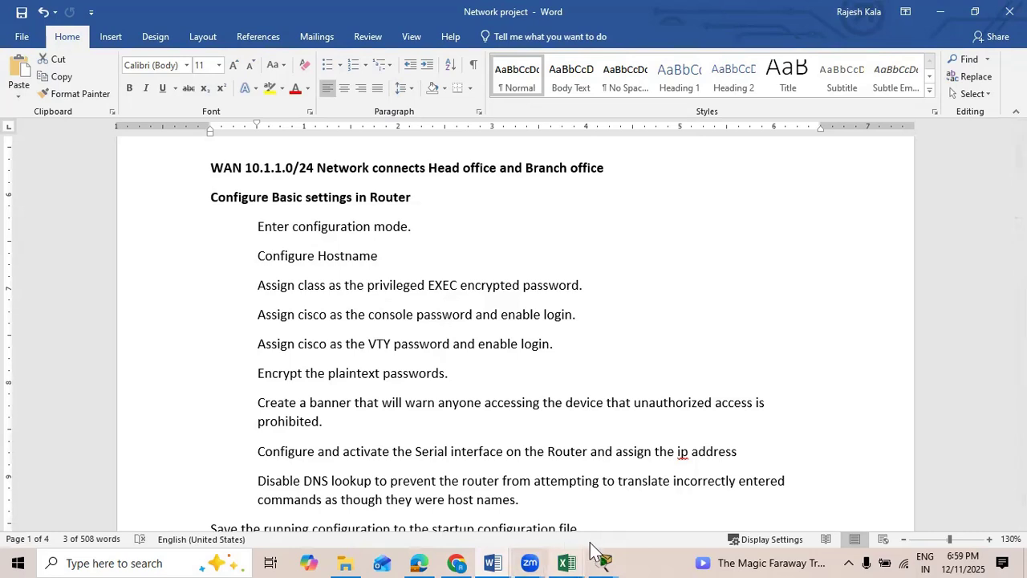
# Step: Switch to Packet Tracer, restore its window to a smaller size and place it beside the Word requirements
pyautogui.moveTo(609, 553)
pyautogui.click(499, 442)
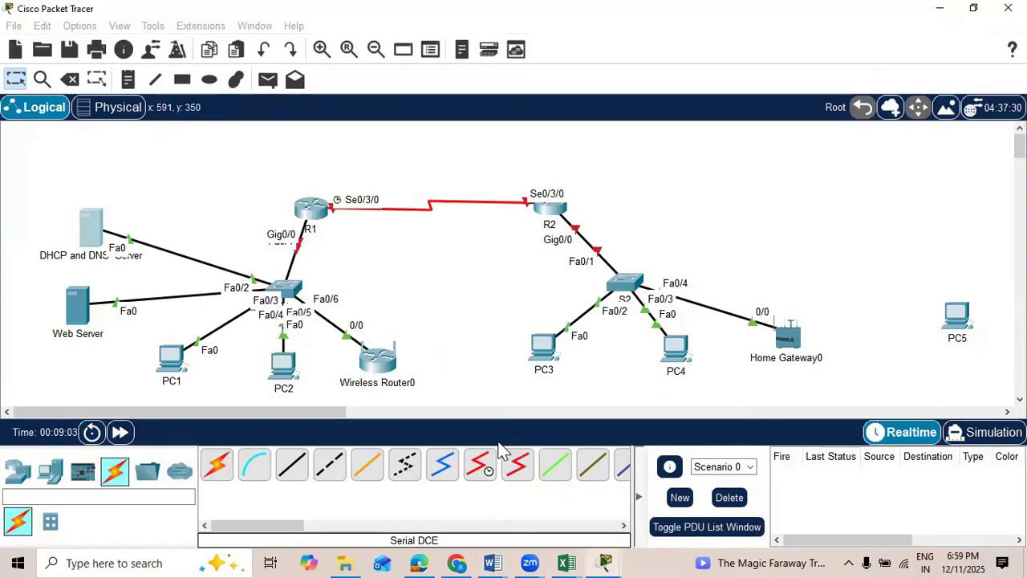
pyautogui.click(974, 8)
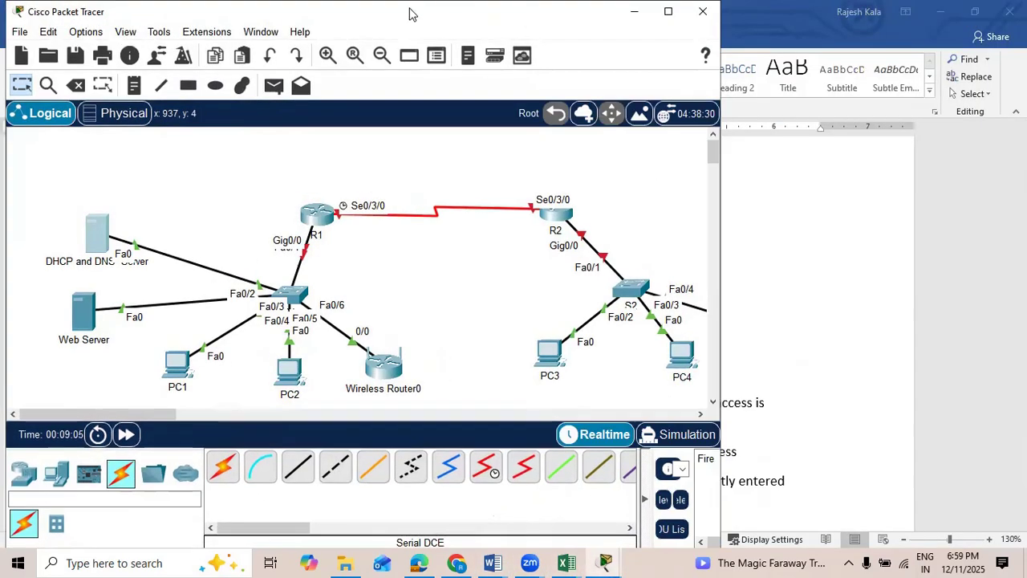
pyautogui.moveTo(409, 14); pyautogui.dragTo(907, 37)
# Step: Open router R1's command line interface and move its window clear of the requirements text
pyautogui.click(821, 247)
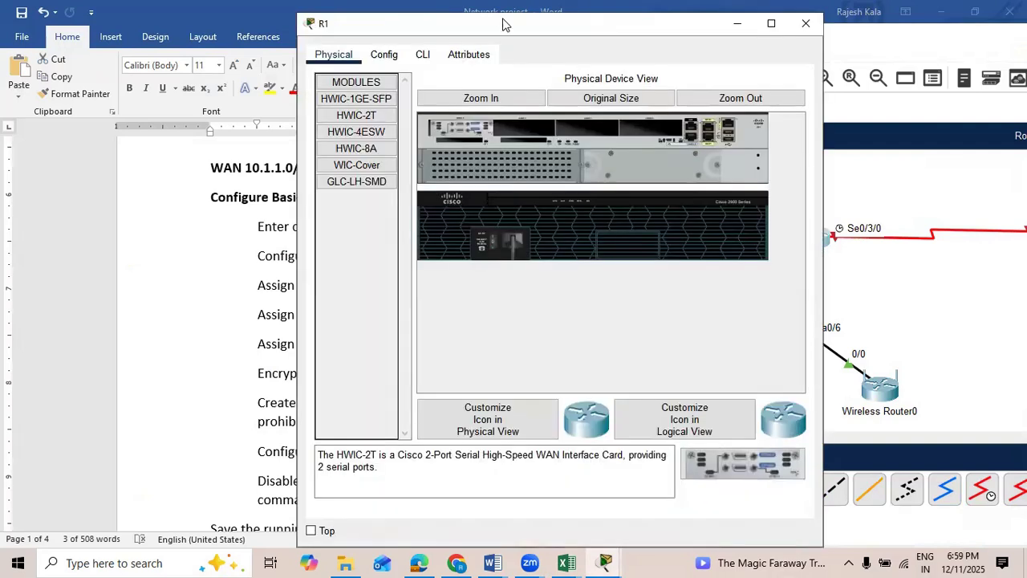
pyautogui.moveTo(503, 24); pyautogui.dragTo(726, 53)
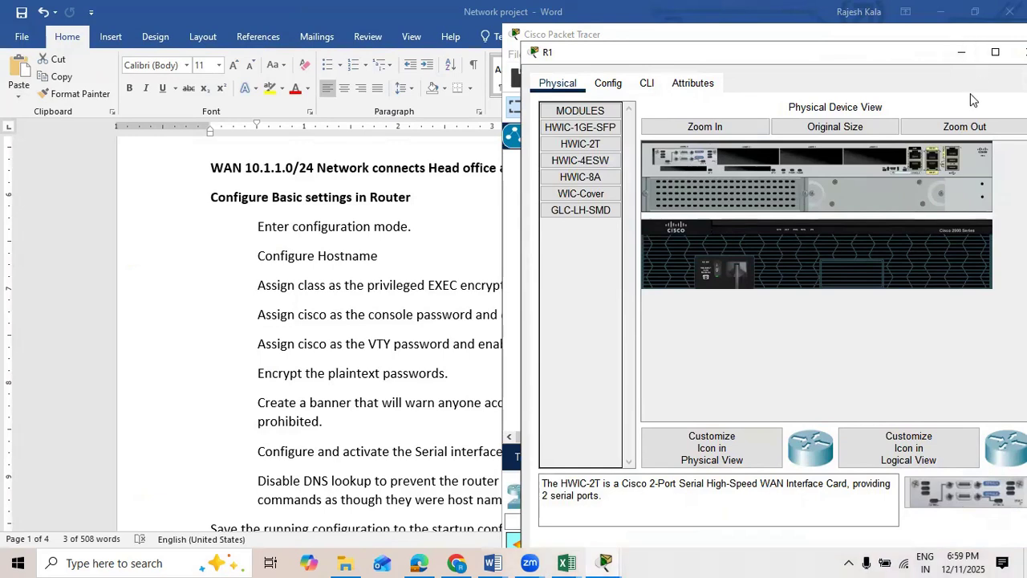
pyautogui.click(655, 133)
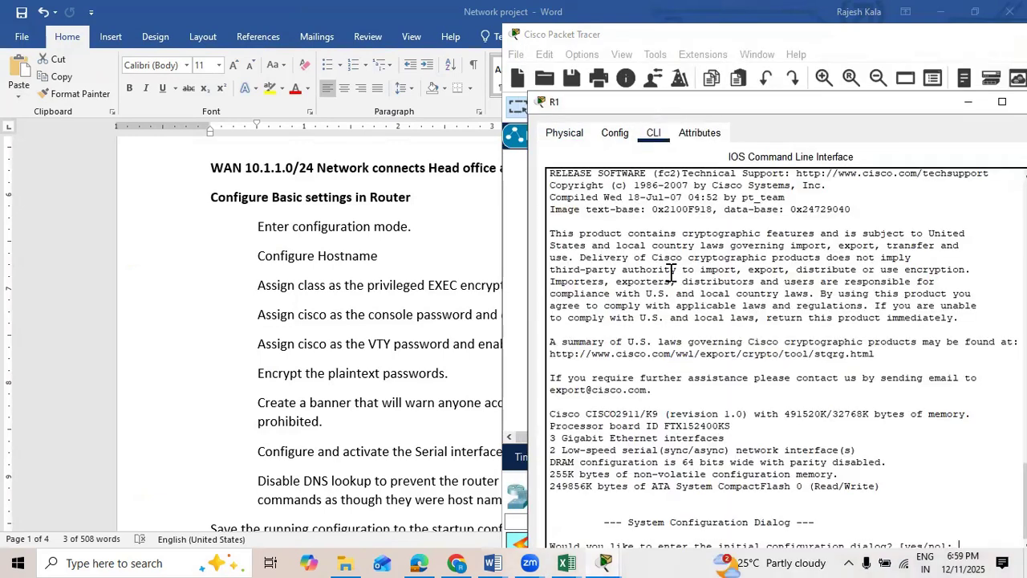
pyautogui.press('Return')
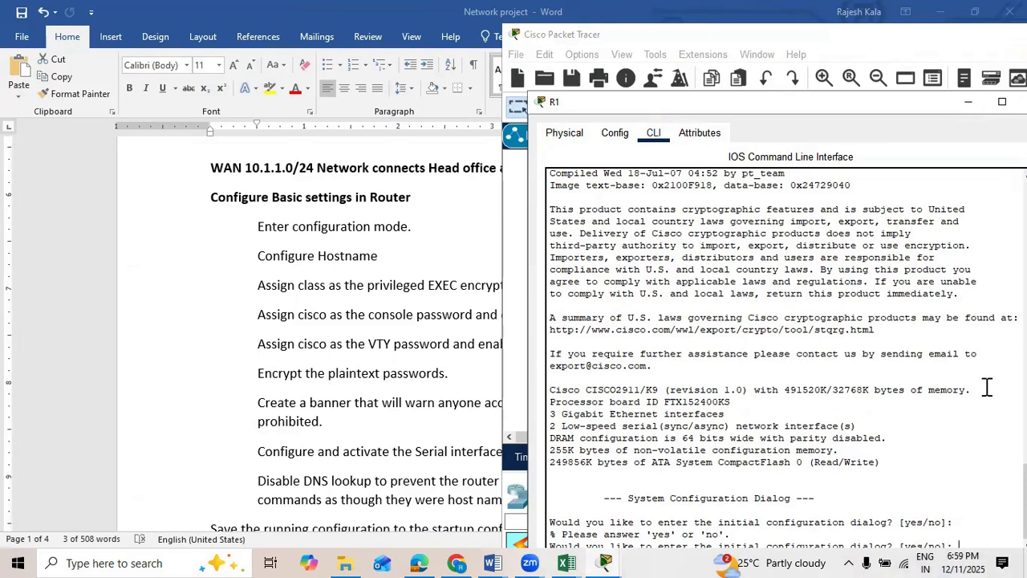
# Step: Set Packet Tracer's application font size to 16 pt and the CLI and tooltip fonts to 16 in the preferences
pyautogui.click(582, 54)
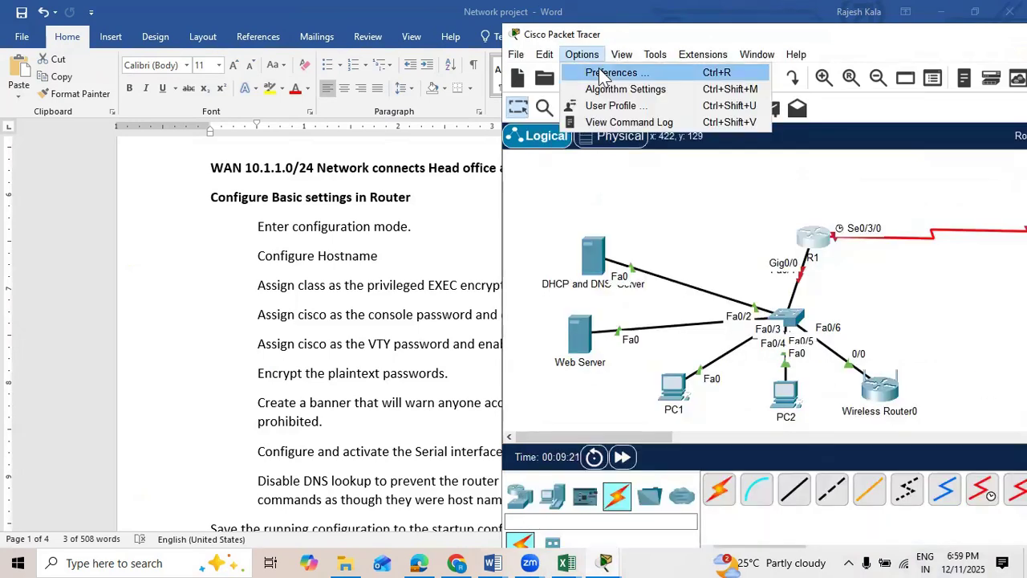
pyautogui.click(604, 73)
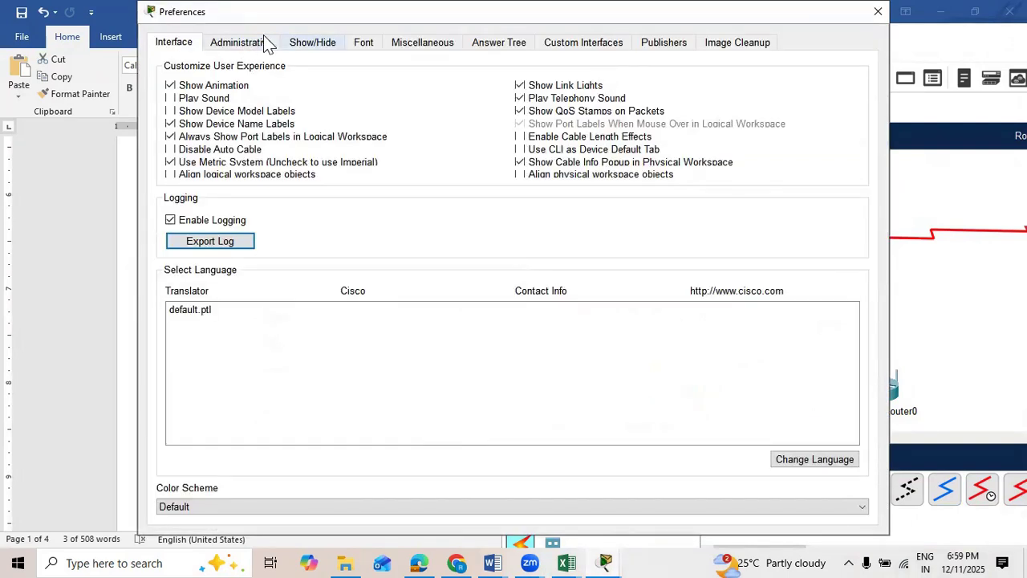
pyautogui.click(364, 42)
pyautogui.moveTo(589, 104); pyautogui.dragTo(651, 104)
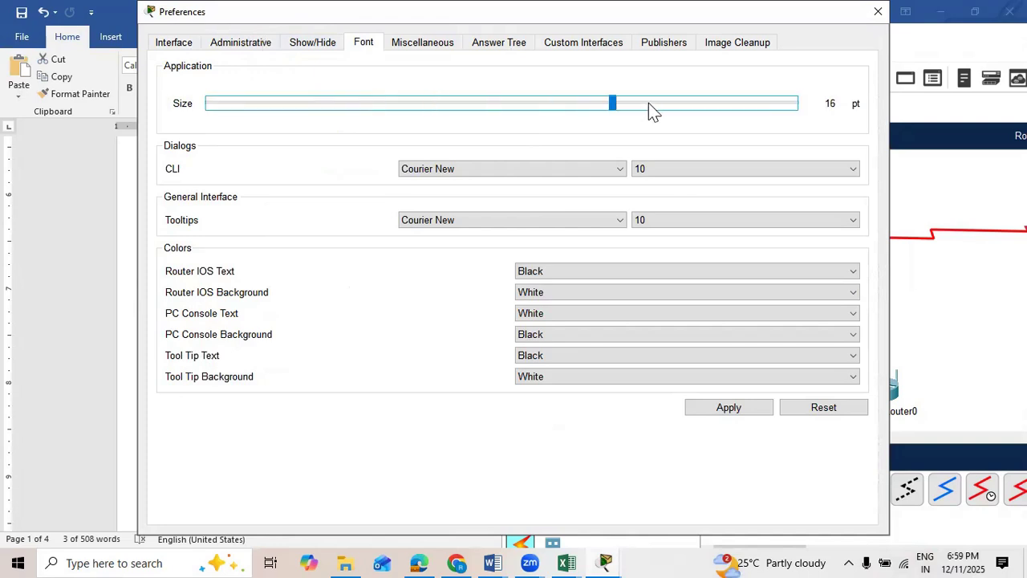
pyautogui.click(754, 169)
pyautogui.click(696, 278)
pyautogui.click(735, 221)
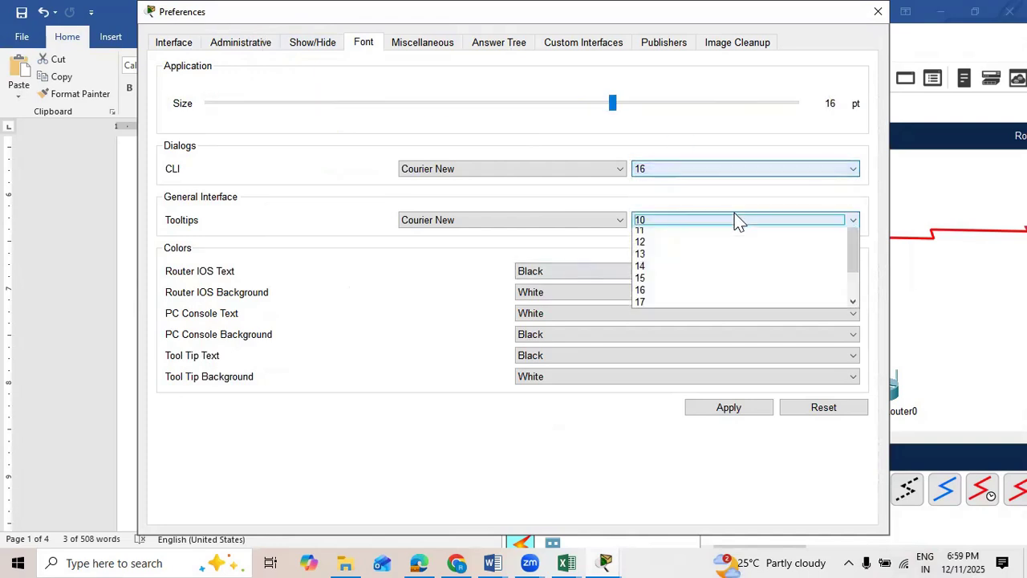
pyautogui.click(704, 330)
pyautogui.click(755, 409)
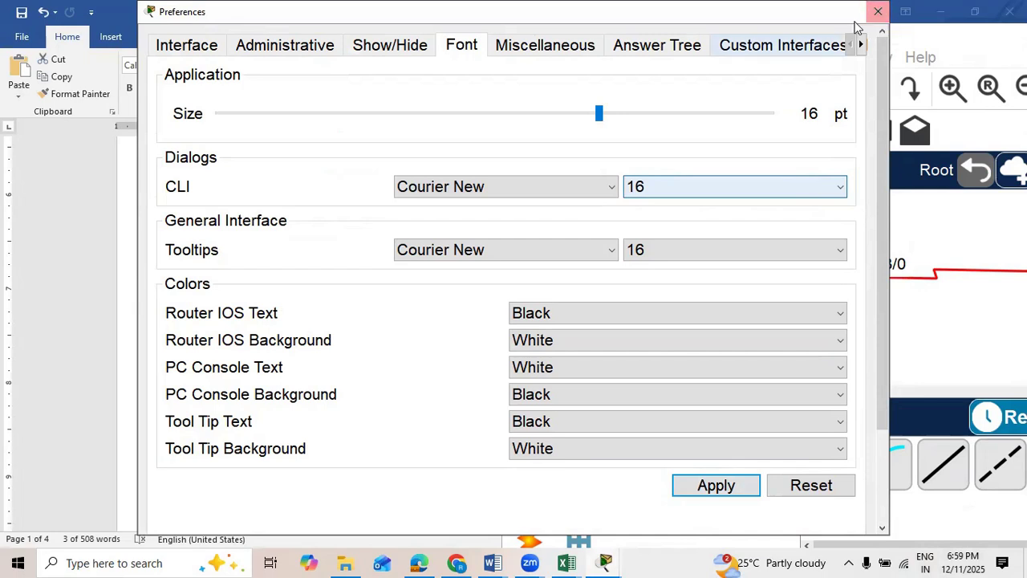
pyautogui.click(877, 12)
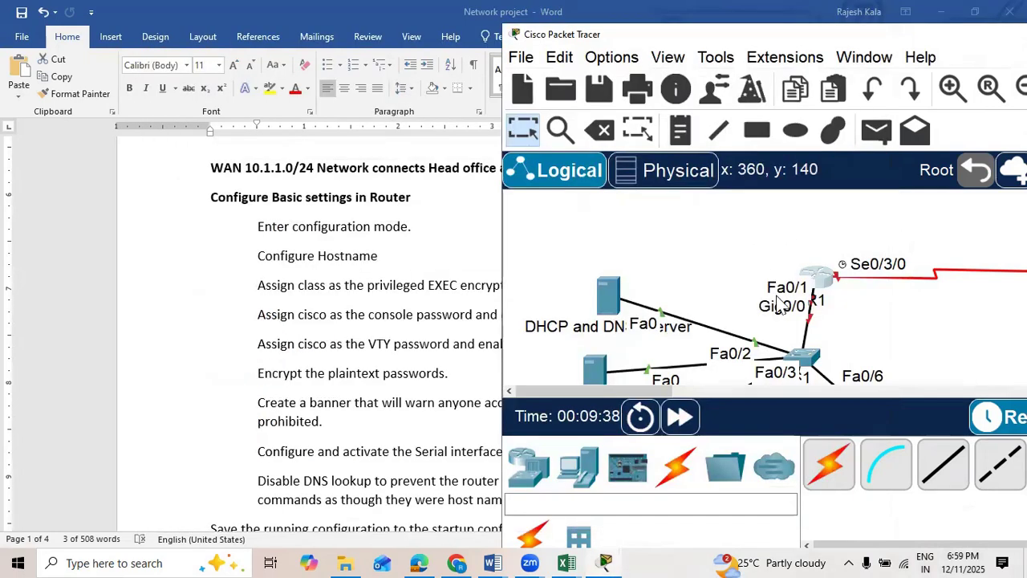
# Step: Reopen R1's command line interface, bring the initial configuration prompt into view and maximize the window
pyautogui.click(812, 282)
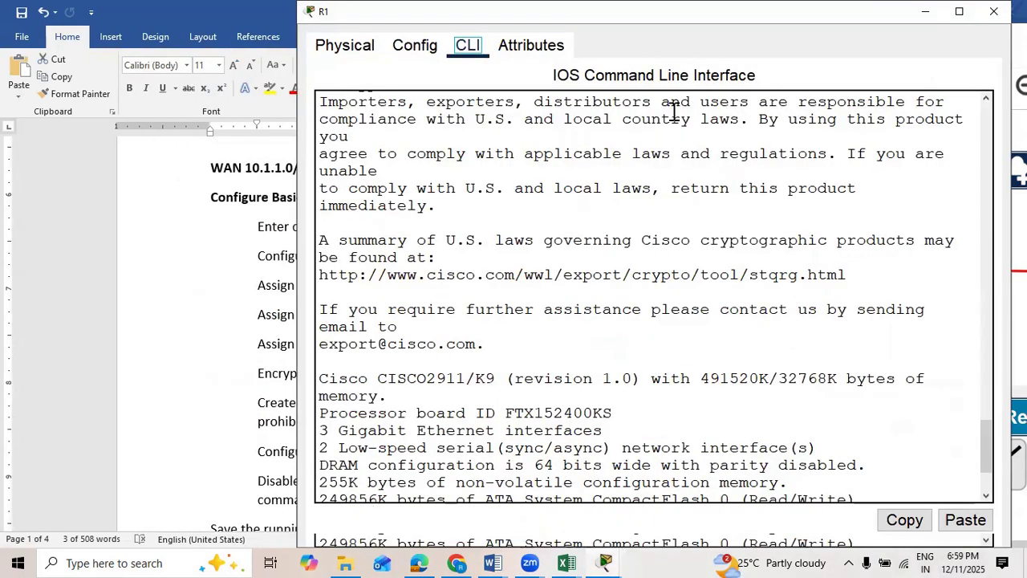
pyautogui.moveTo(558, 15); pyautogui.dragTo(708, 60)
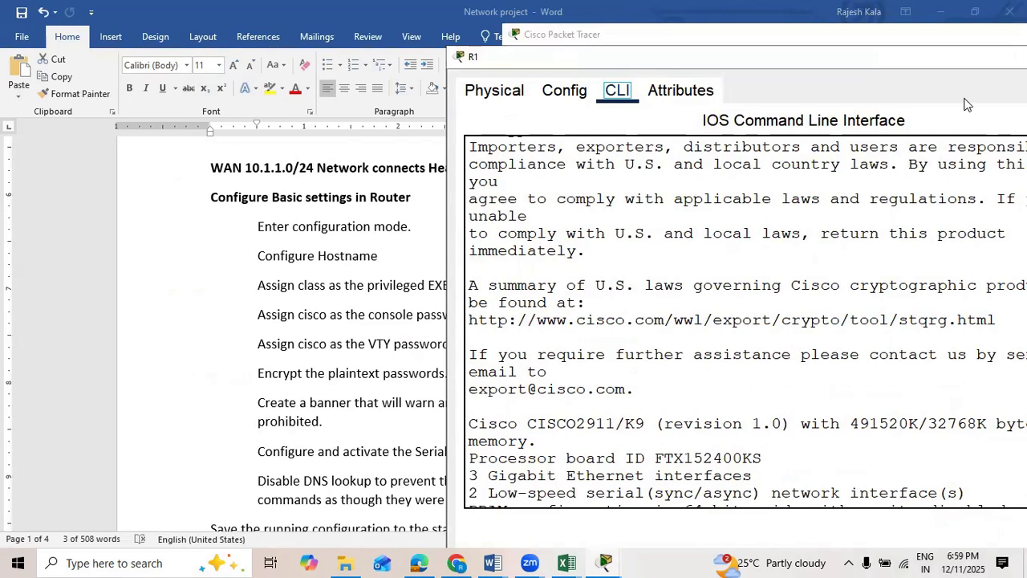
pyautogui.moveTo(969, 58); pyautogui.dragTo(965, 103)
pyautogui.scroll(-2, 798, 392)
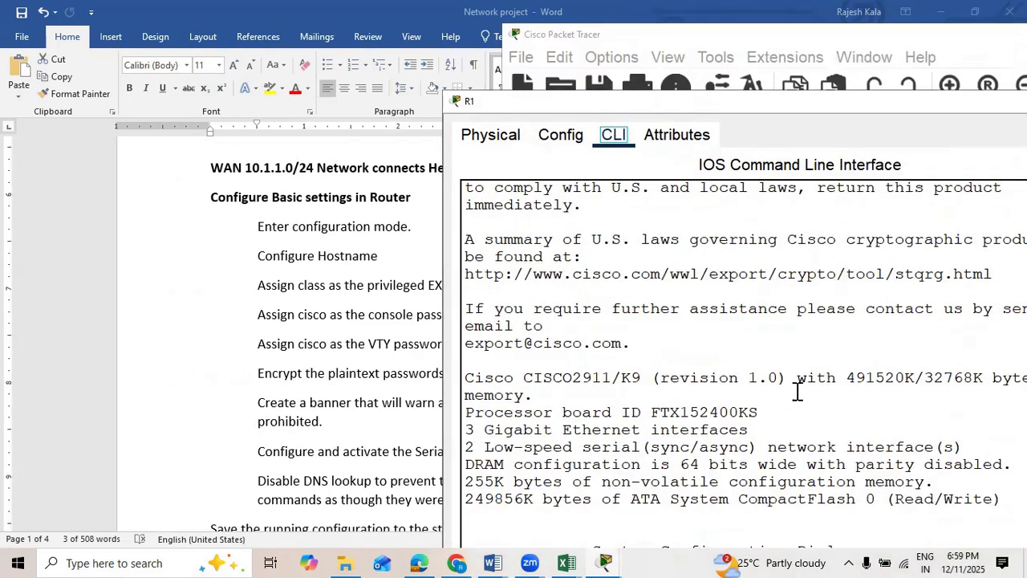
pyautogui.scroll(2, 798, 392)
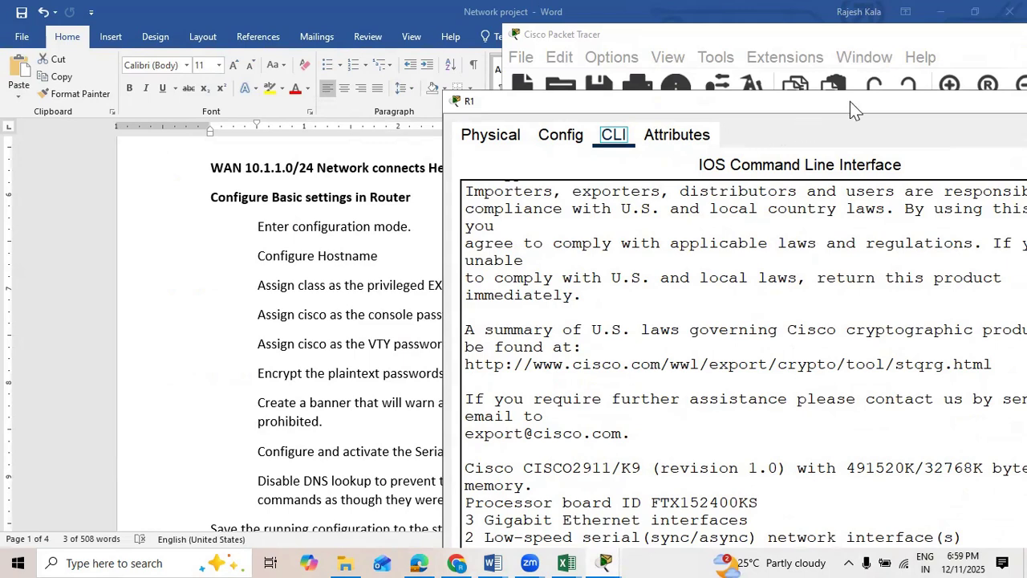
pyautogui.moveTo(850, 101); pyautogui.dragTo(867, 79)
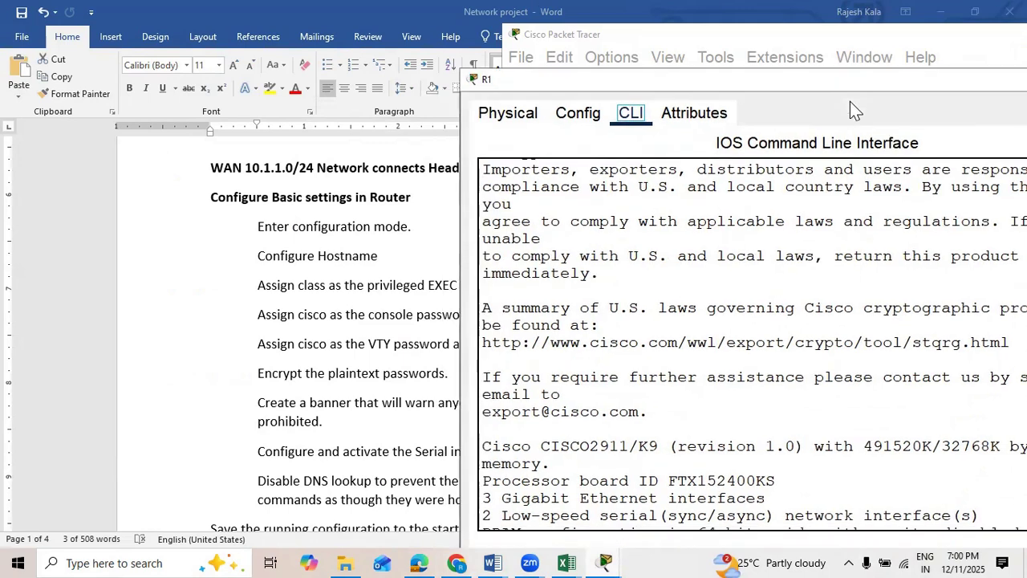
pyautogui.scroll(-4, 742, 389)
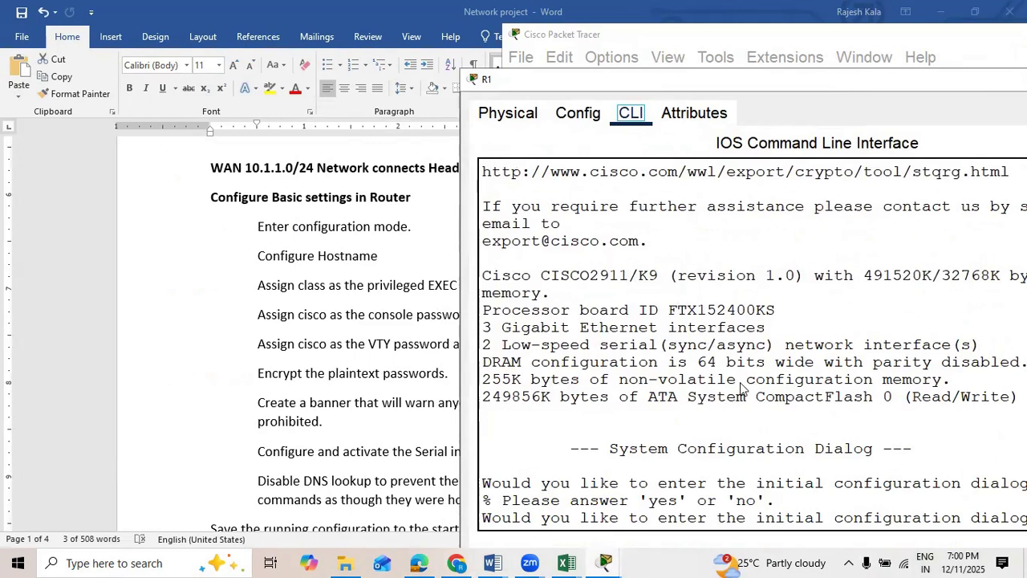
pyautogui.scroll(3, 740, 388)
pyautogui.scroll(-3, 682, 470)
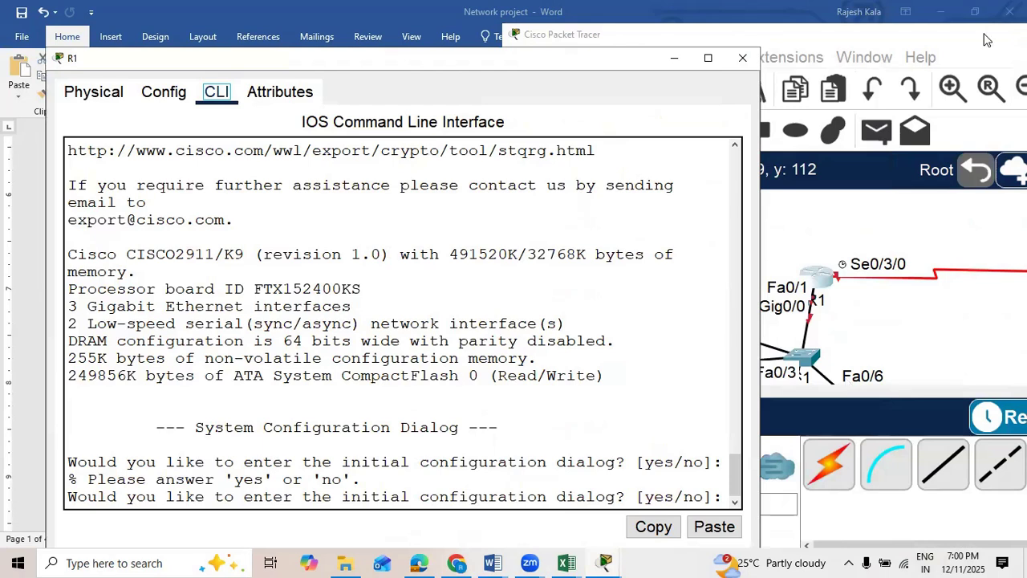
pyautogui.click(708, 59)
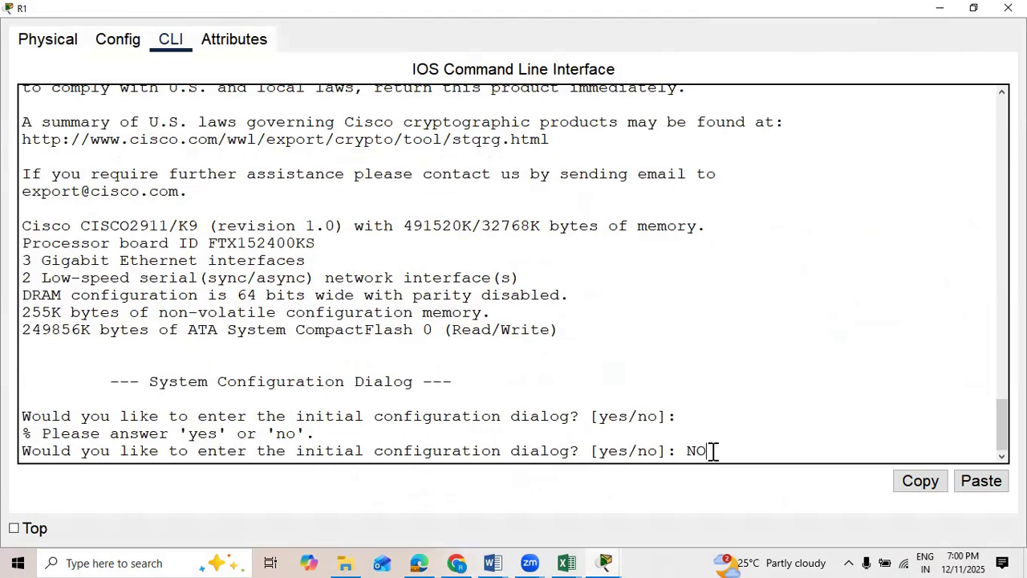
# Step: Answer NO to R1's initial configuration dialog and enter privileged EXEC mode with enable
pyautogui.press('Return')
pyautogui.press('Return')
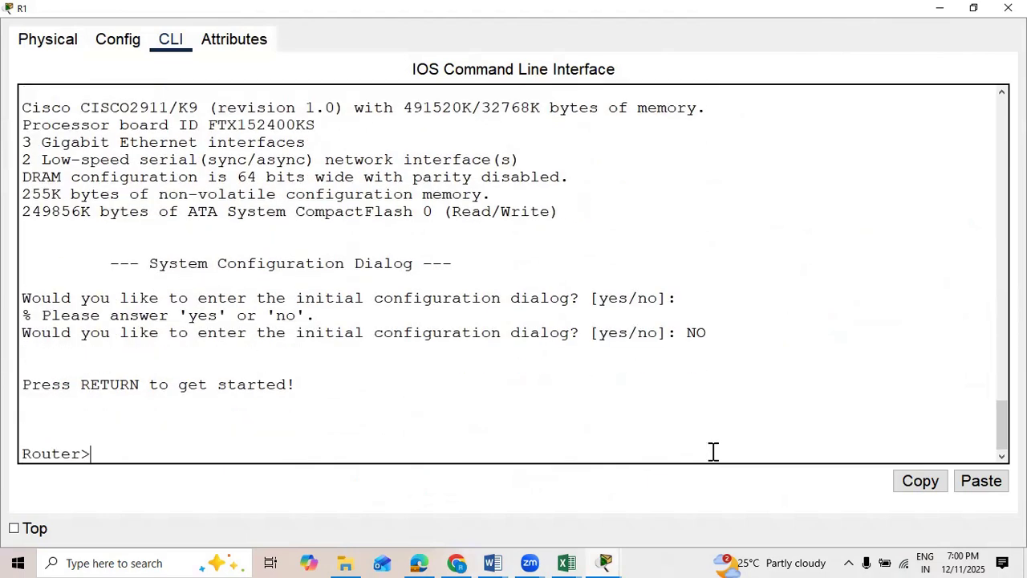
pyautogui.write('ENABLE')
pyautogui.press('BackSpace')
pyautogui.press('BackSpace')
pyautogui.press('BackSpace')
pyautogui.press('BackSpace')
pyautogui.press('BackSpace')
pyautogui.write('enable')
# Step: Enter global configuration mode with conf t and set the router's hostname to R1
pyautogui.press('Return')
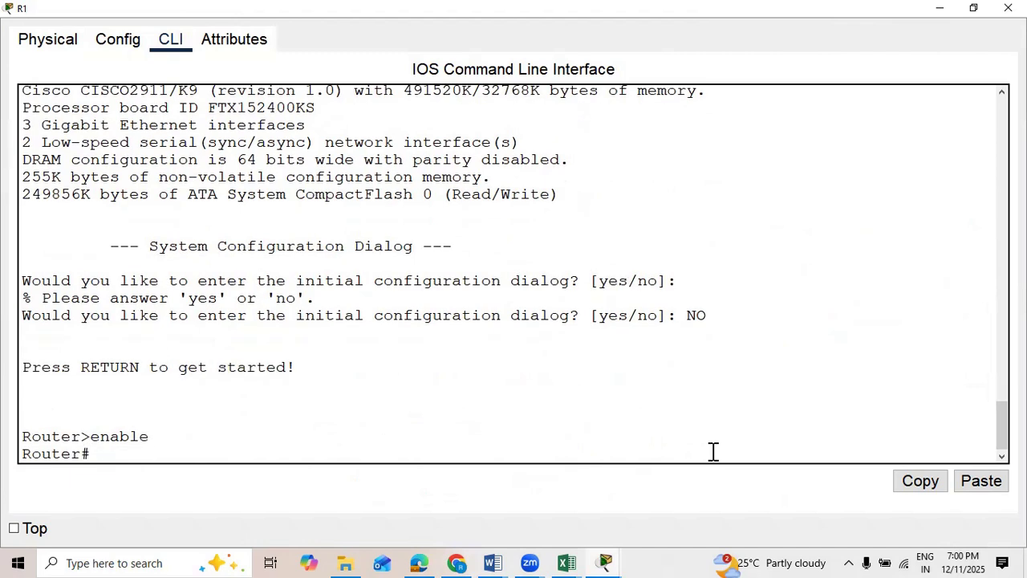
pyautogui.write('conf t')
pyautogui.press('Return')
pyautogui.write('ho')
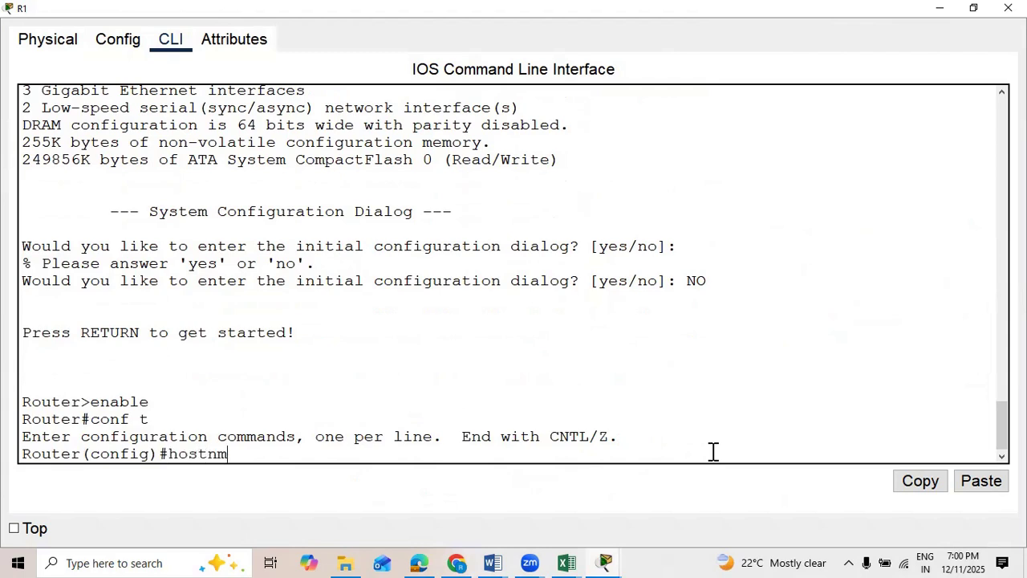
pyautogui.write('stname R1')
pyautogui.press('Return')
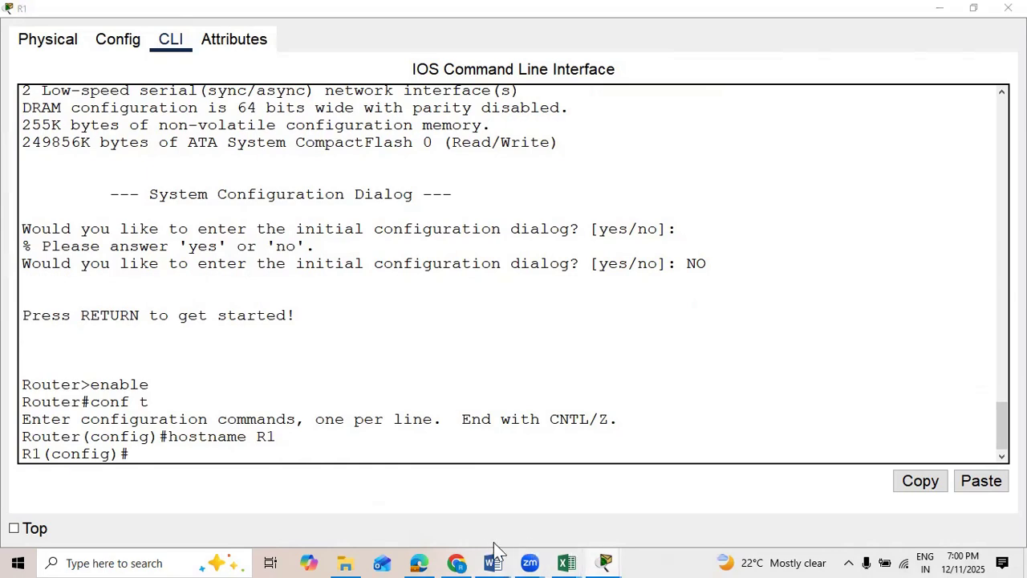
# Step: Check the password requirements in the Word document and set R1's encrypted privileged EXEC password with enable secret
pyautogui.moveTo(493, 552)
pyautogui.click(727, 466)
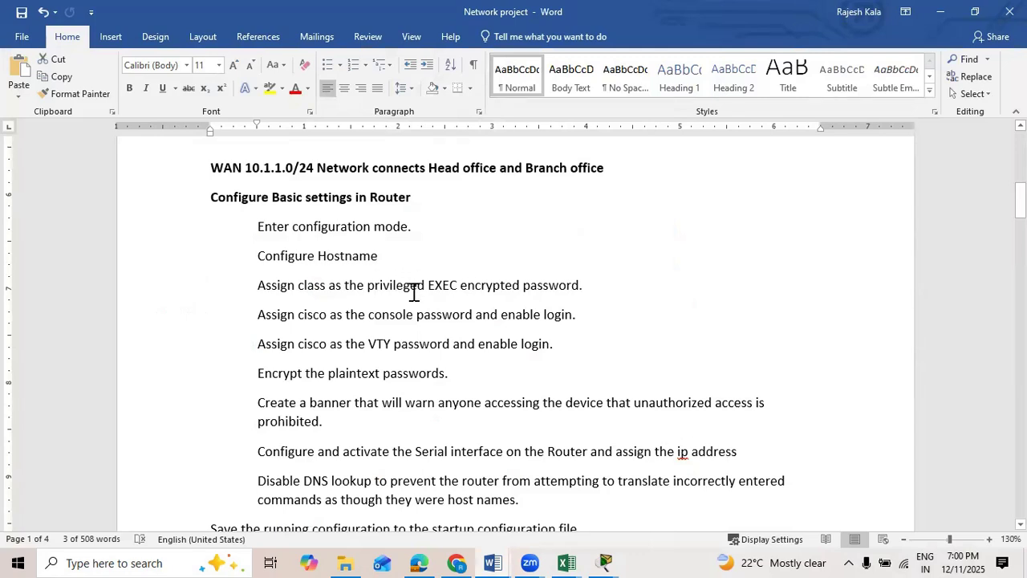
pyautogui.click(944, 18)
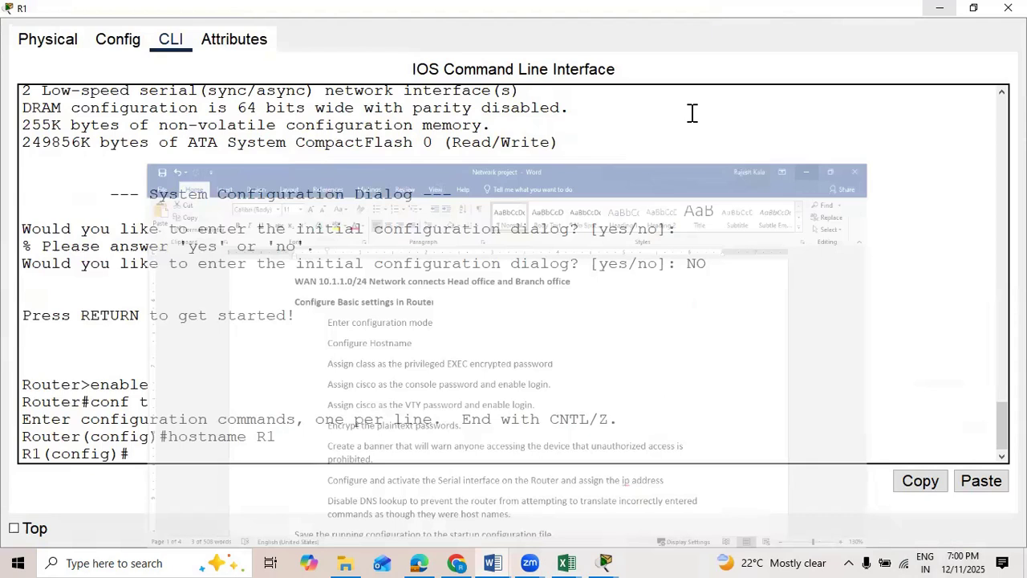
pyautogui.write('enable secret class')
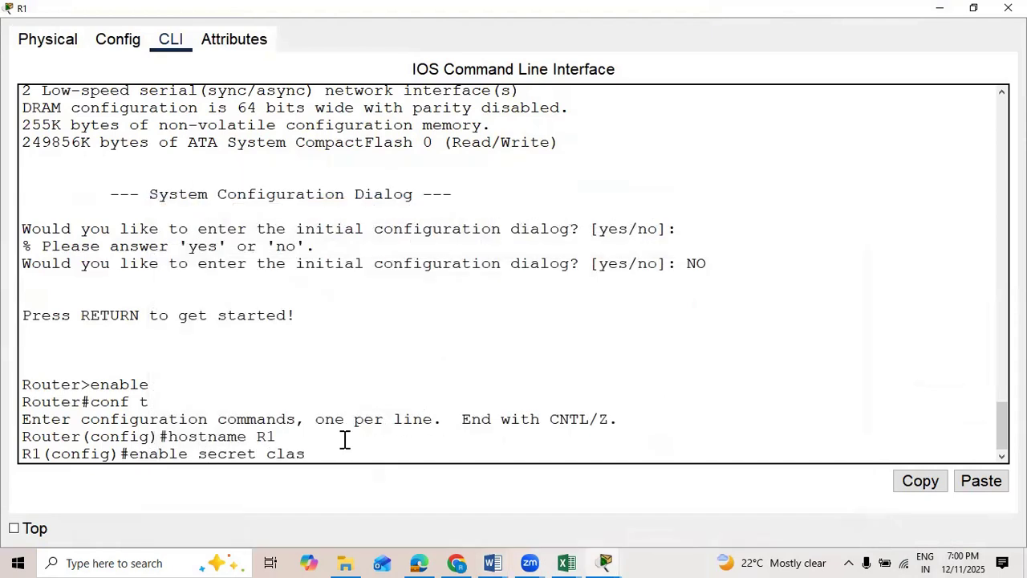
pyautogui.press('Return')
# Step: Enter R1's console line 0 configuration with line con 0 and assign the required console password
pyautogui.write('line con 0')
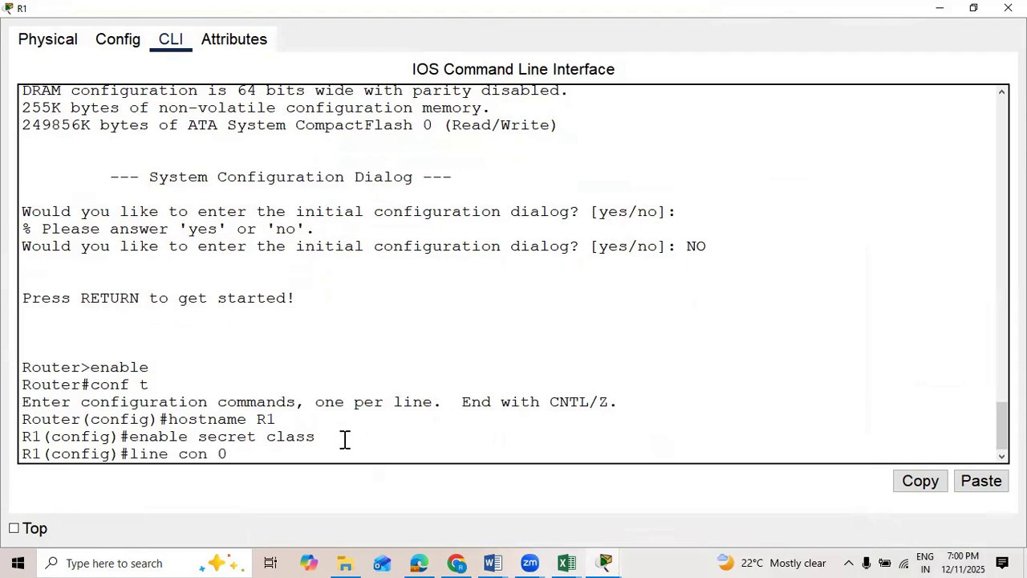
pyautogui.press('Return')
pyautogui.write('password cisco')
pyautogui.press('Return')
# Step: Enable login on R1's console line, exit to global configuration mode and review the entered commands
pyautogui.write('login exit')
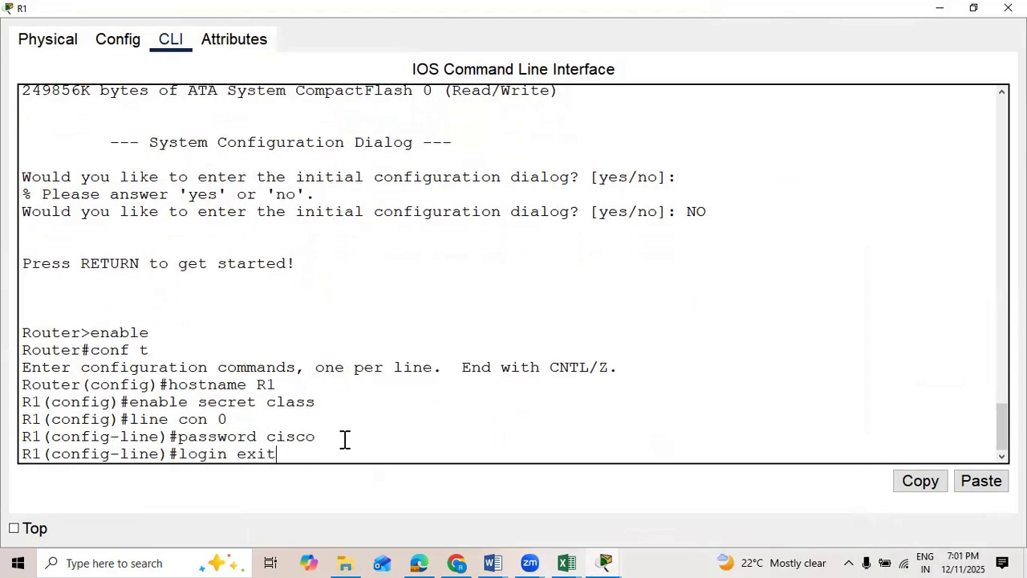
pyautogui.press('Return')
pyautogui.write('login')
pyautogui.press('Return')
pyautogui.write('exit')
pyautogui.press('Return')
pyautogui.scroll(3, 294, 376)
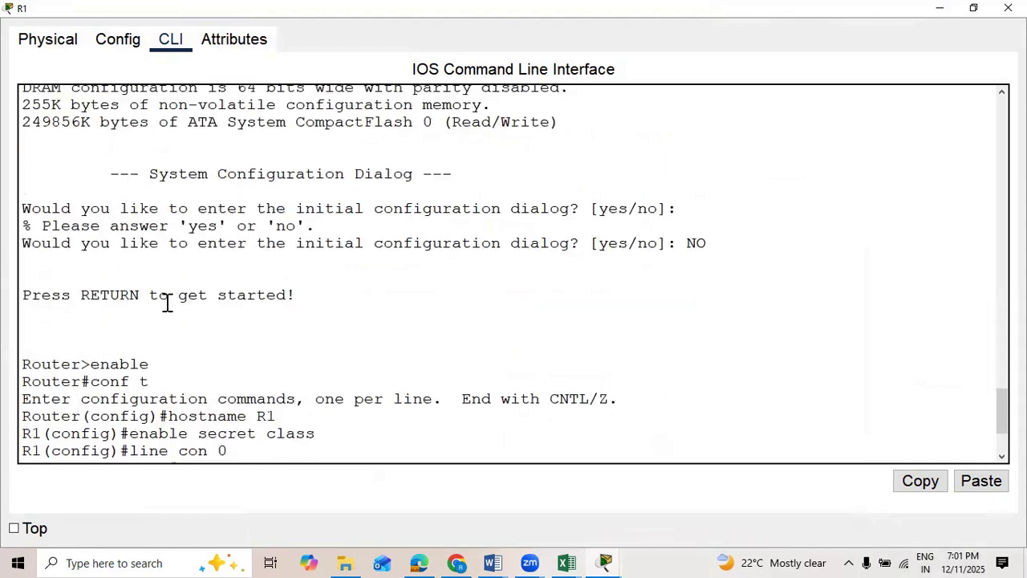
pyautogui.scroll(-3, 167, 301)
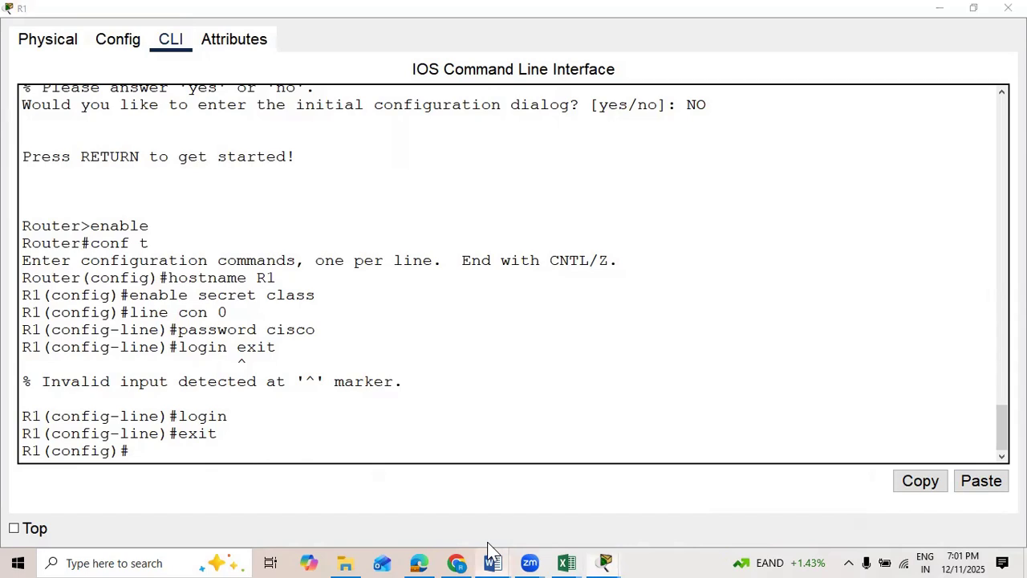
# Step: Check the VTY requirement in the Word document, then enter R1's line vty 0 15 configuration and assign the required VTY password
pyautogui.moveTo(485, 549)
pyautogui.click(688, 474)
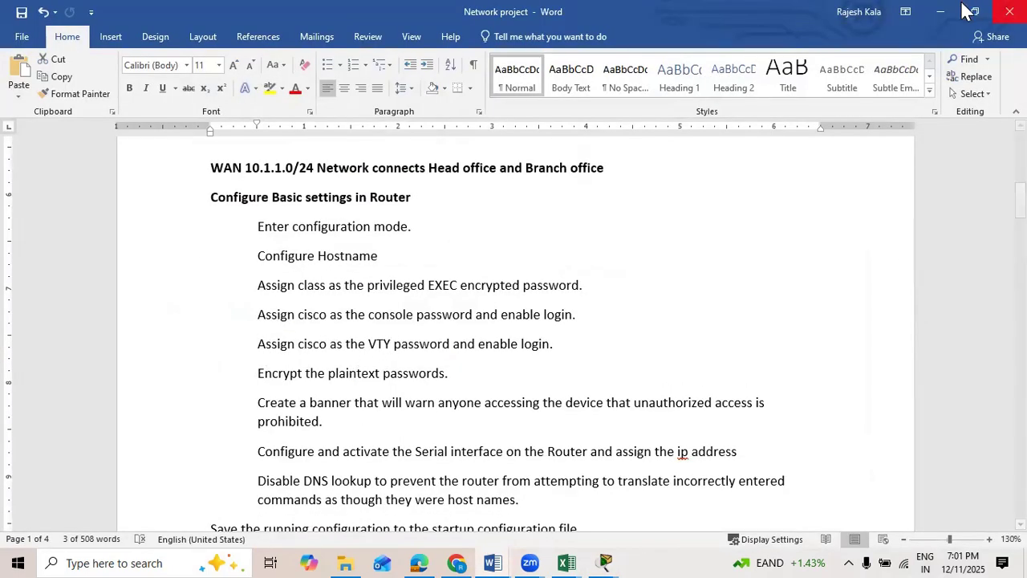
pyautogui.click(941, 11)
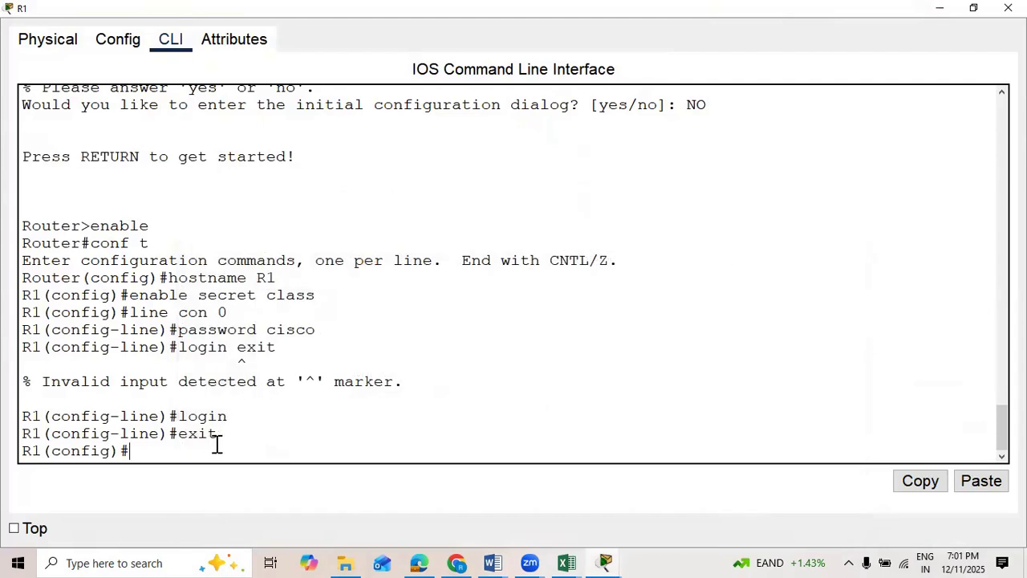
pyautogui.write('ine vty 0 15')
pyautogui.press('Return')
pyautogui.write('password cisco\\')
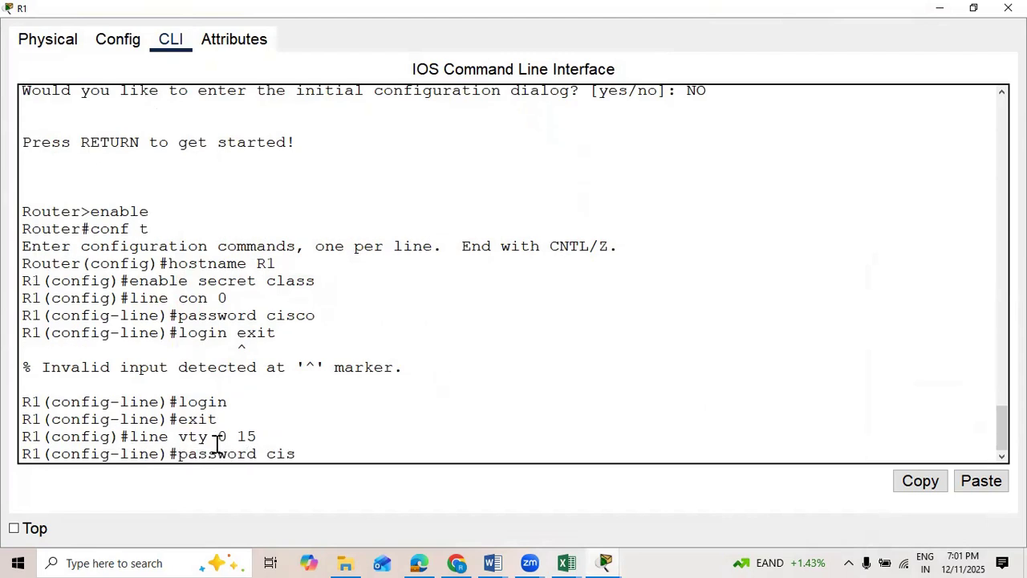
pyautogui.press('Return')
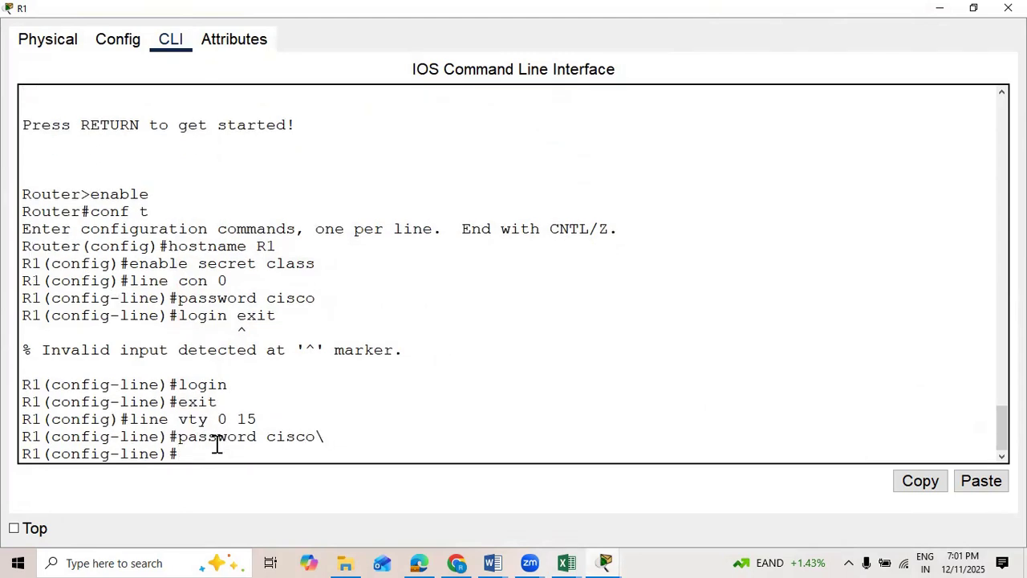
pyautogui.press('Up')
pyautogui.press('BackSpace')
pyautogui.press('Return')
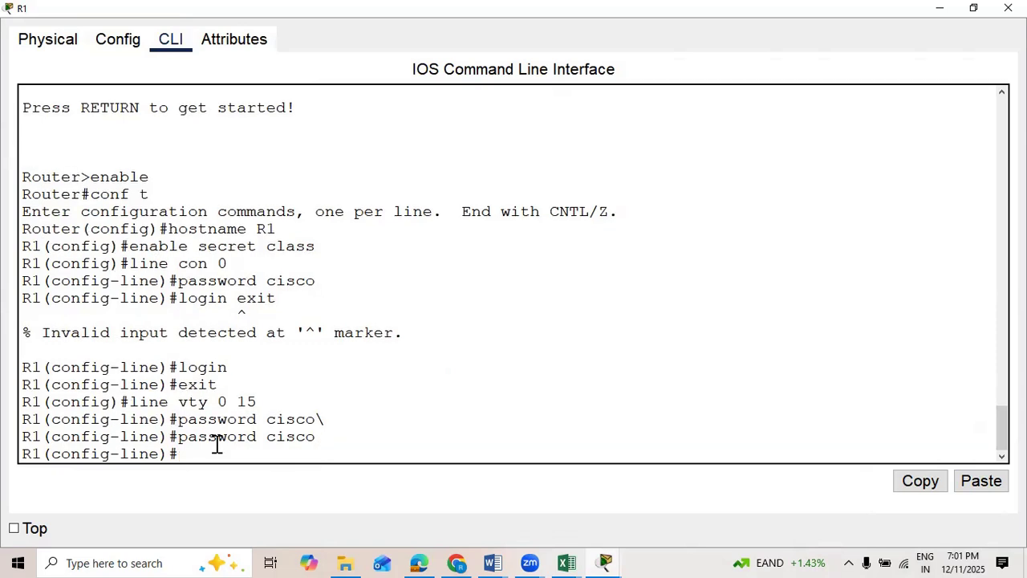
# Step: Enable login on R1's VTY lines and exit to global configuration mode
pyautogui.write('login')
pyautogui.press('Return')
pyautogui.write('exit')
pyautogui.press('Return')
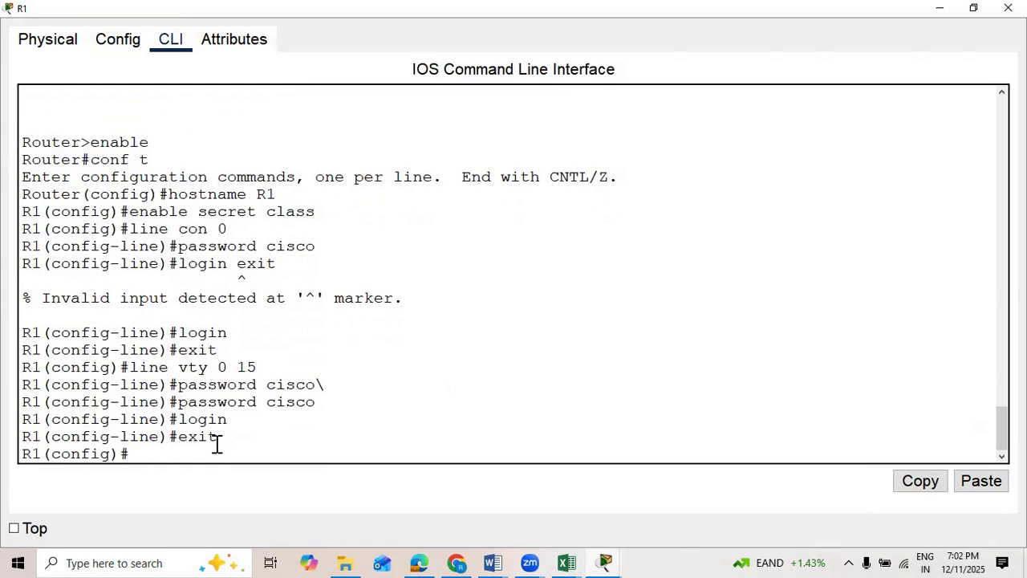
# Step: Check the remaining basic router settings in the Network project Word document and return to R1's command line
pyautogui.scroll(1, 217, 443)
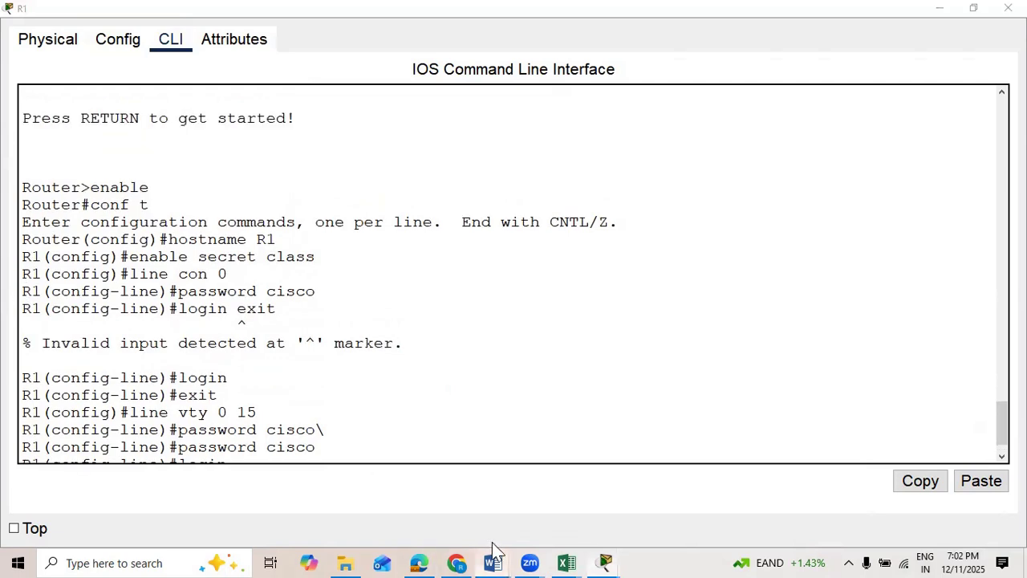
pyautogui.moveTo(492, 560)
pyautogui.click(727, 454)
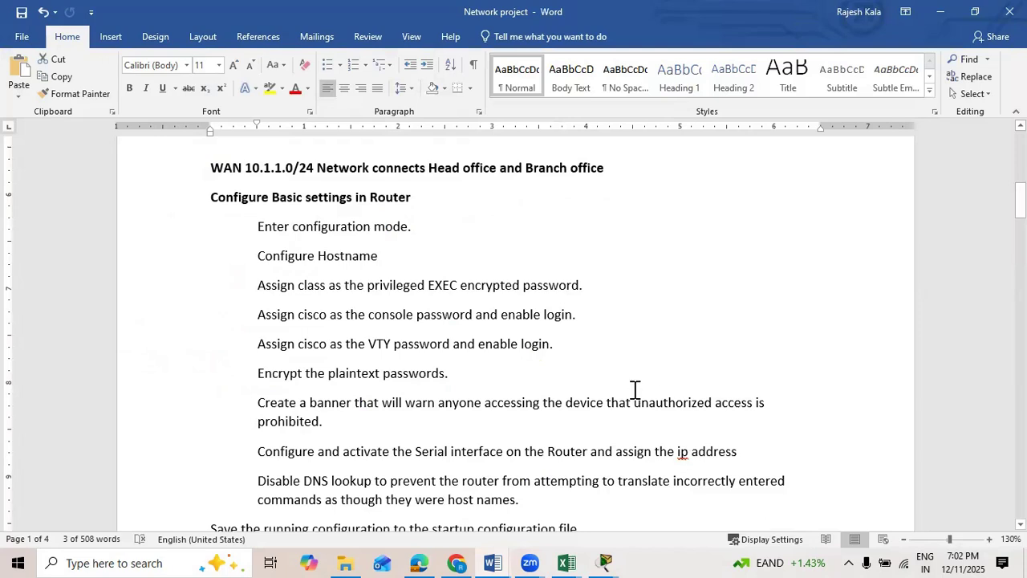
pyautogui.scroll(-2, 610, 377)
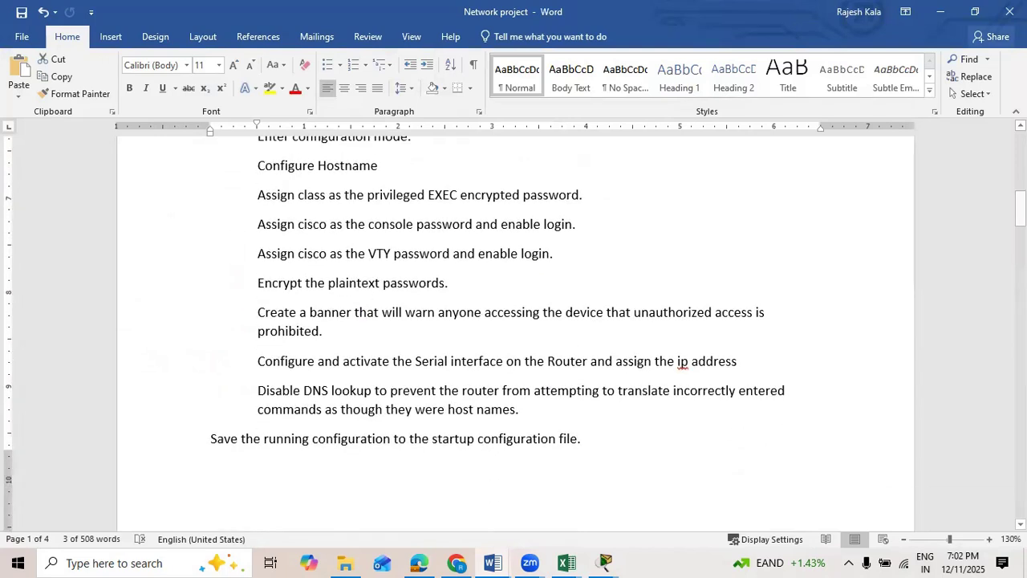
pyautogui.click(939, 14)
pyautogui.scroll(2, 335, 397)
pyautogui.scroll(-3, 222, 431)
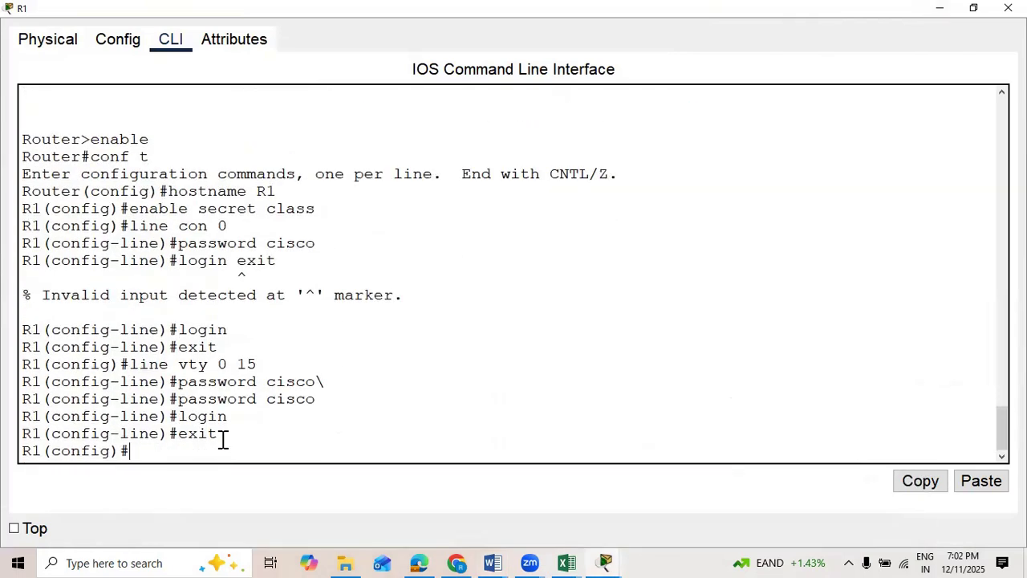
# Step: Encrypt R1's plaintext passwords with the service password-encryption command
pyautogui.write('service apssword')
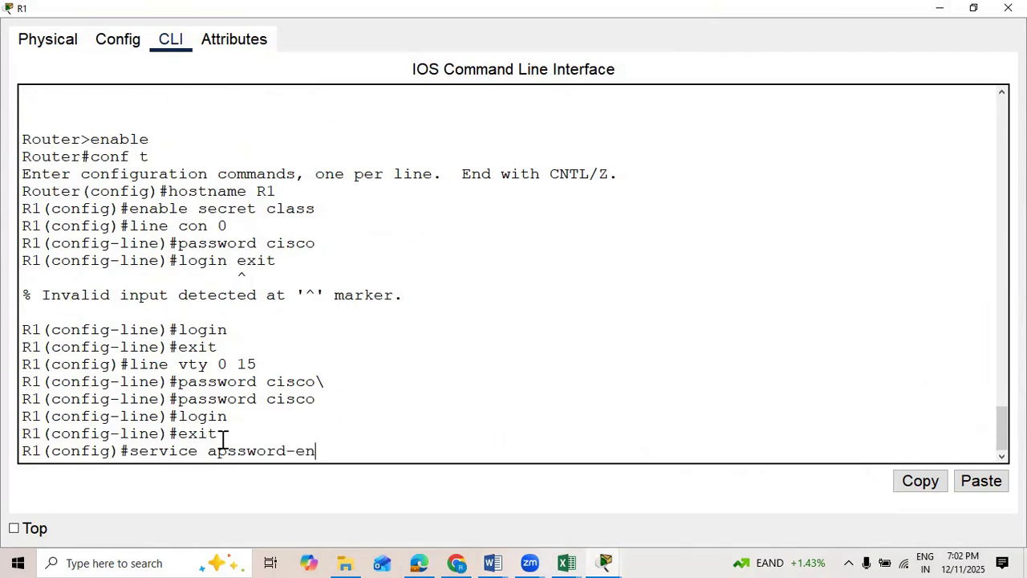
pyautogui.write('-en')
pyautogui.press('Tab')
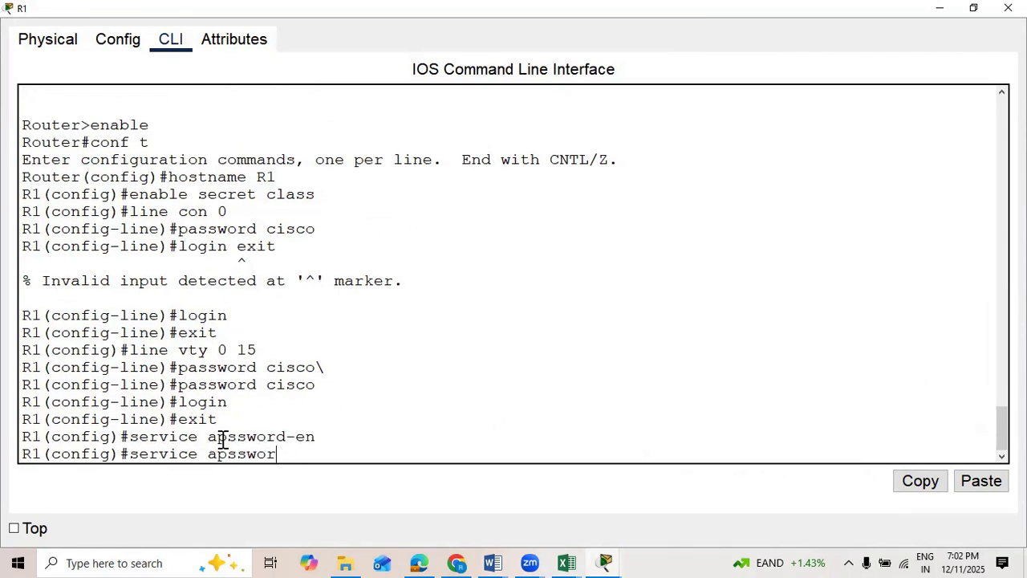
pyautogui.press('BackSpace')
pyautogui.press('BackSpace')
pyautogui.press('BackSpace')
pyautogui.press('BackSpace')
pyautogui.press('BackSpace')
pyautogui.press('BackSpace')
pyautogui.write('pass')
pyautogui.press('Tab')
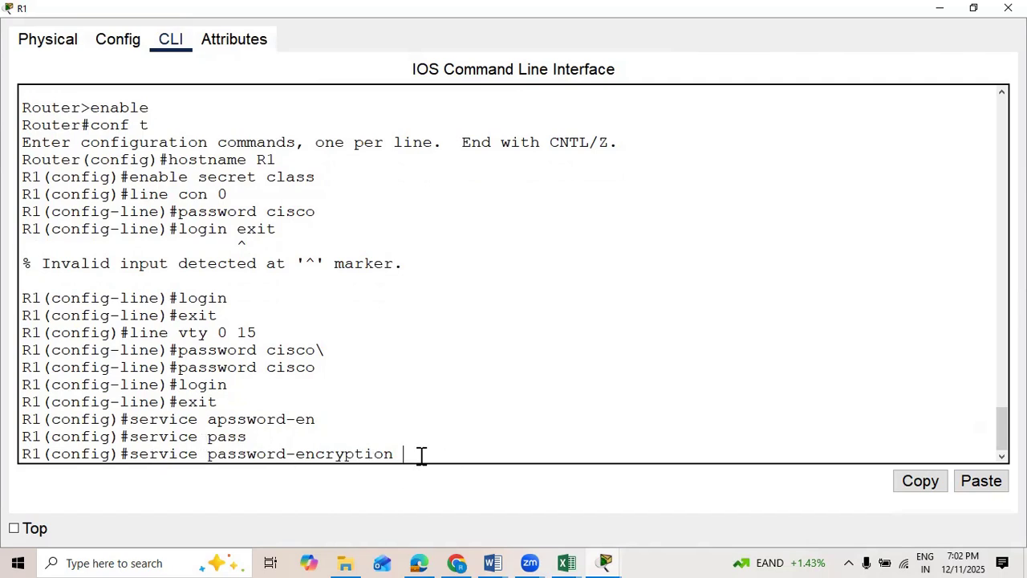
pyautogui.press('Return')
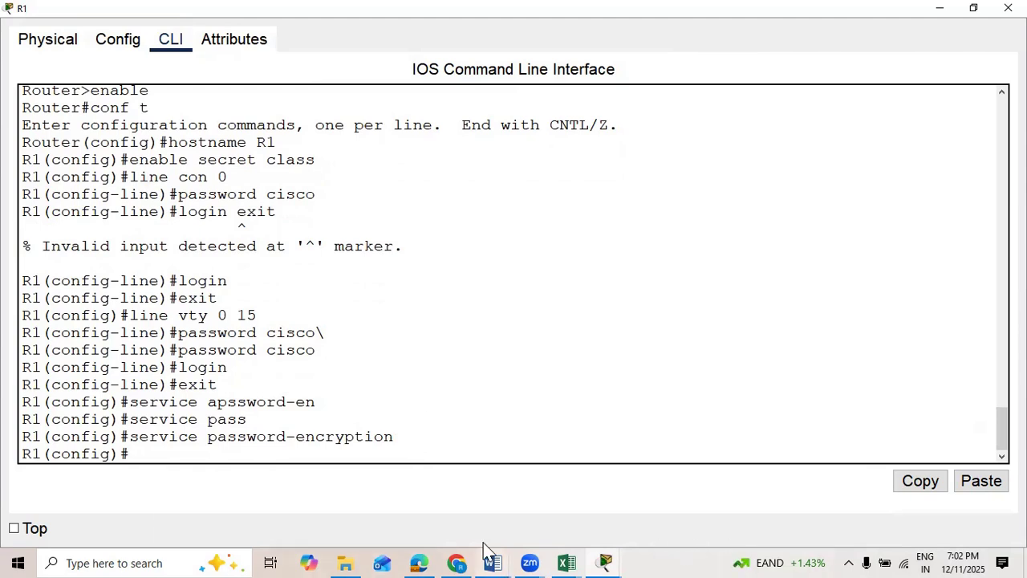
# Step: Set R1's message-of-the-day banner with banner motd "Entry allowed for authorizd persons only"
pyautogui.moveTo(485, 552)
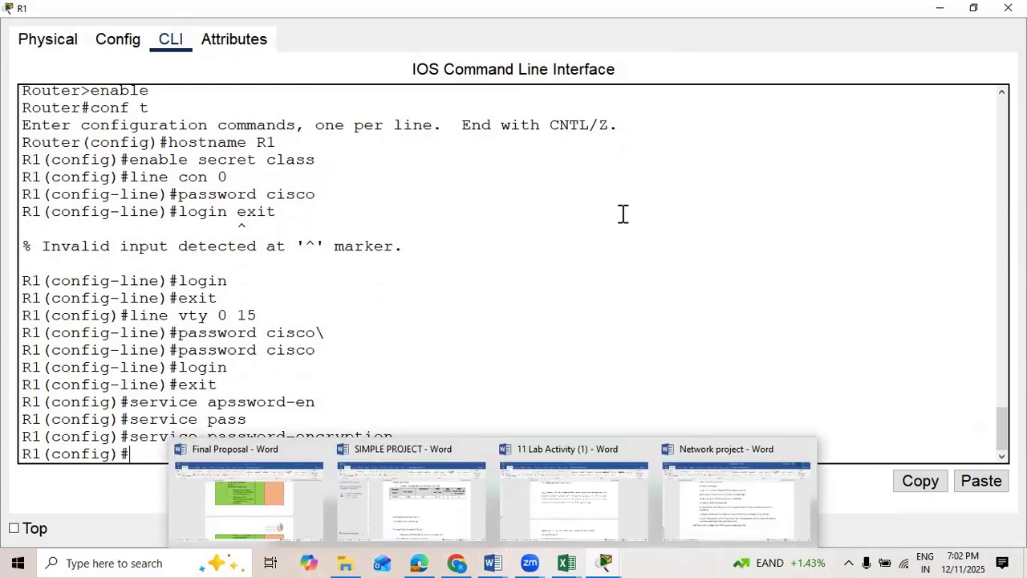
pyautogui.write('ba')
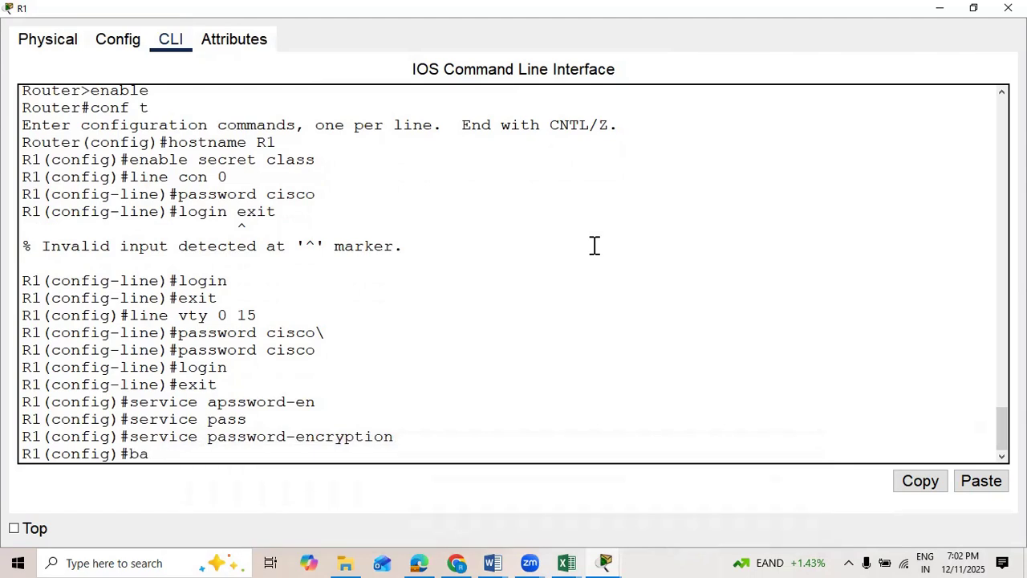
pyautogui.write('nner motd "Entry allowed for authorizd perso')
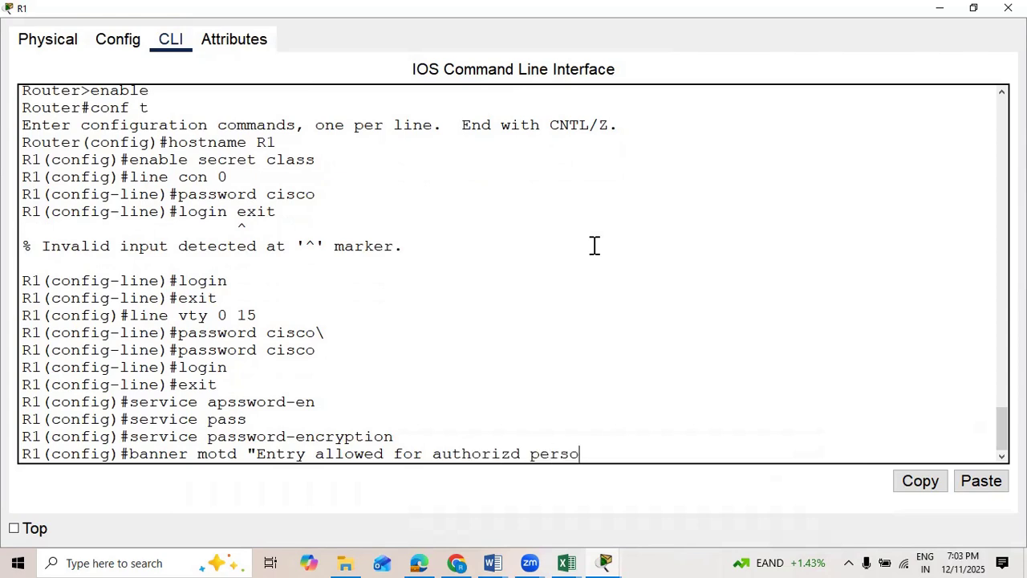
pyautogui.write('ns only')
pyautogui.press('Return')
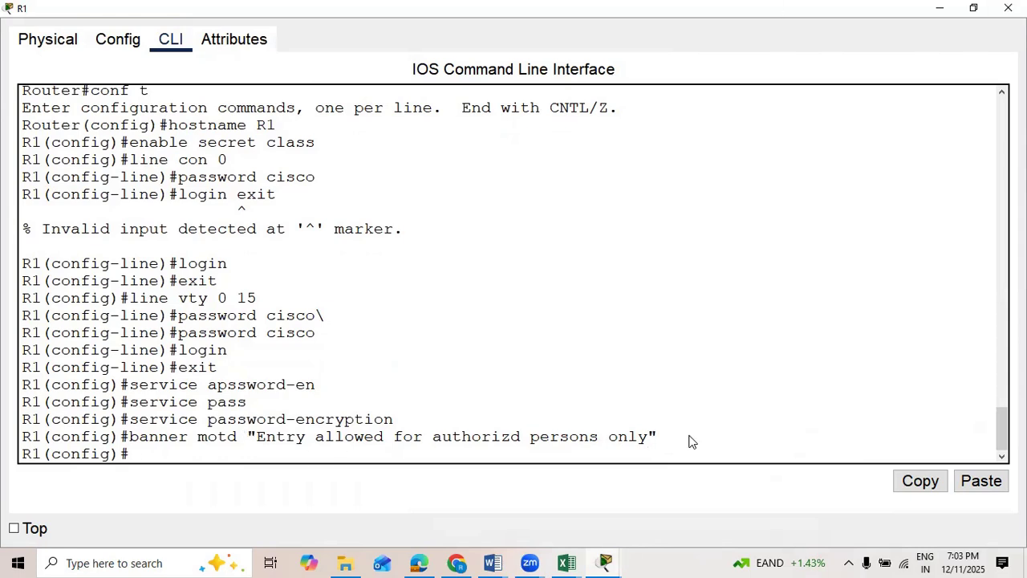
# Step: Review the serial interface requirement in the Network project Word document and bring the Packet Tracer topology window into view
pyautogui.hotkey('alt', 'Tab')
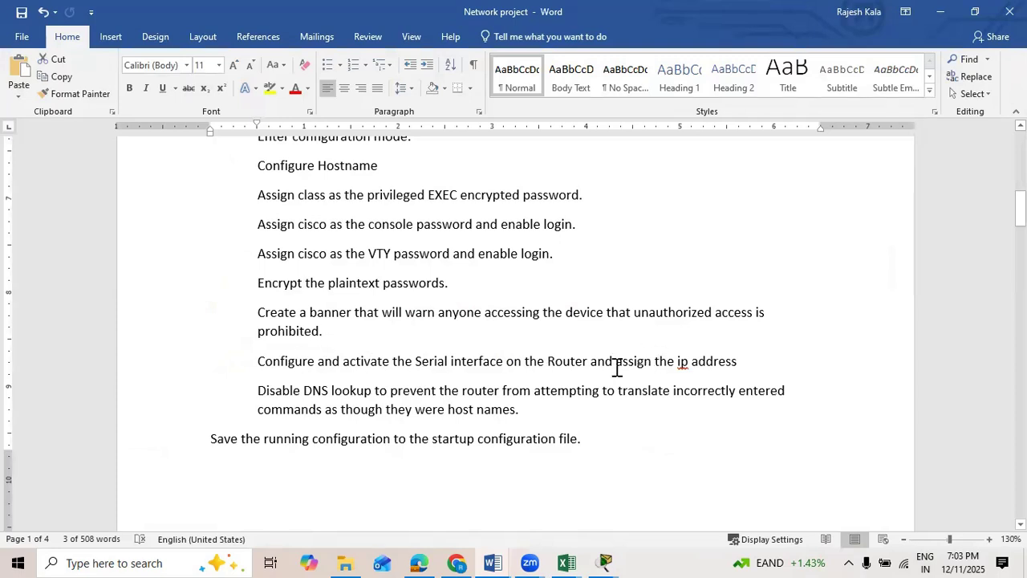
pyautogui.click(941, 13)
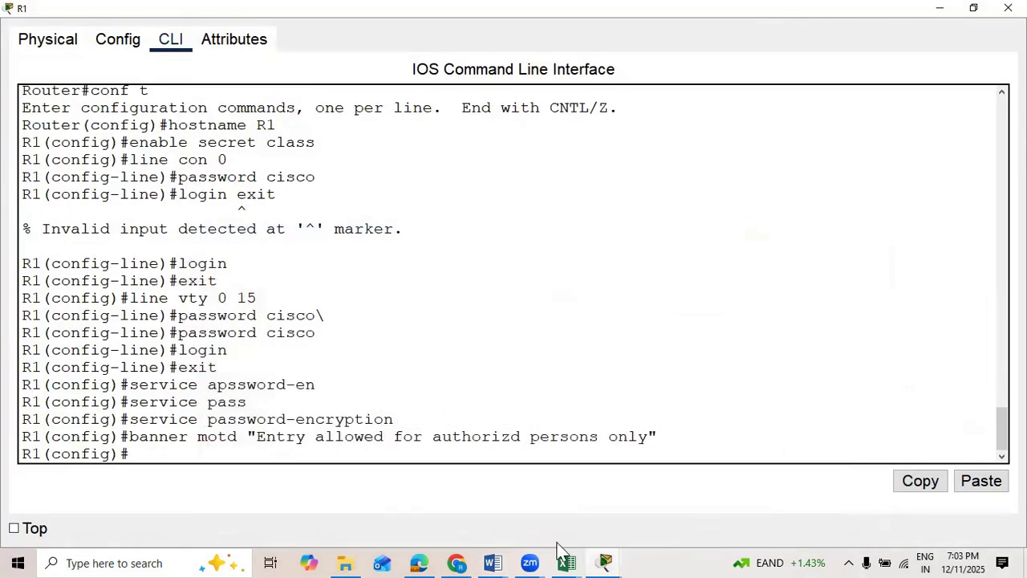
pyautogui.click(945, 9)
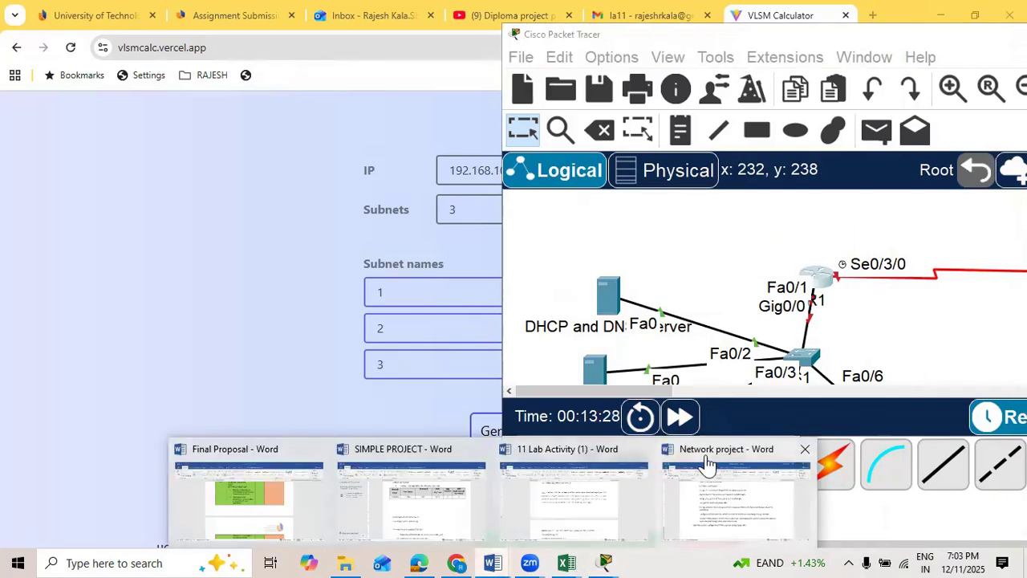
pyautogui.click(706, 464)
pyautogui.scroll(-4, 323, 284)
pyautogui.scroll(1, 321, 286)
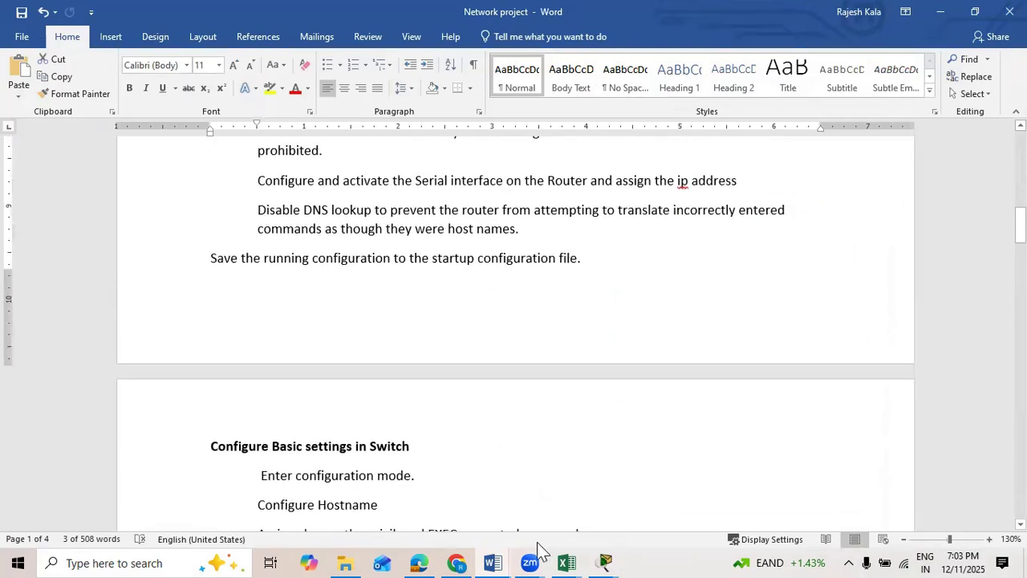
pyautogui.moveTo(606, 553)
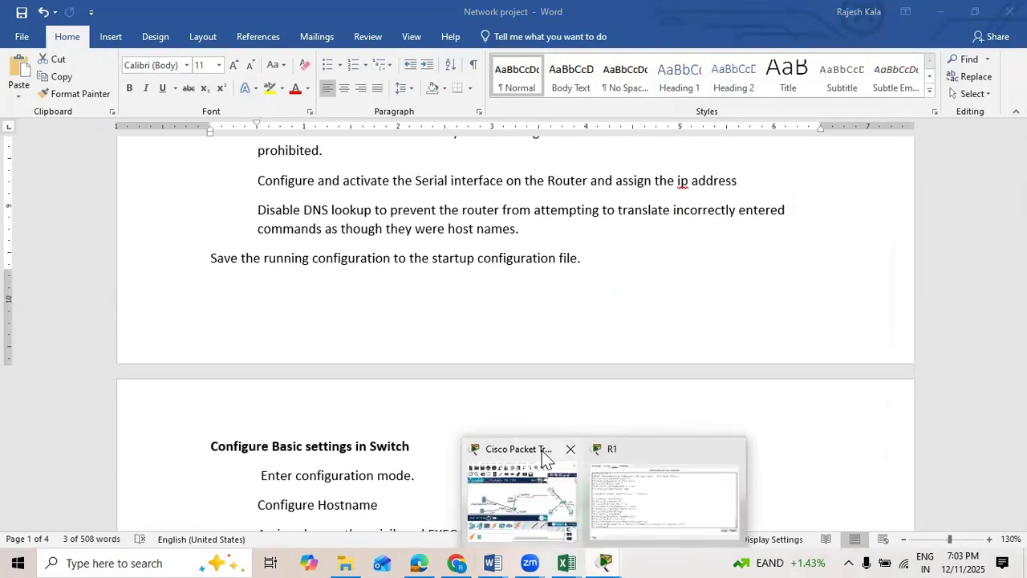
pyautogui.click(519, 466)
pyautogui.moveTo(787, 39); pyautogui.dragTo(467, 39)
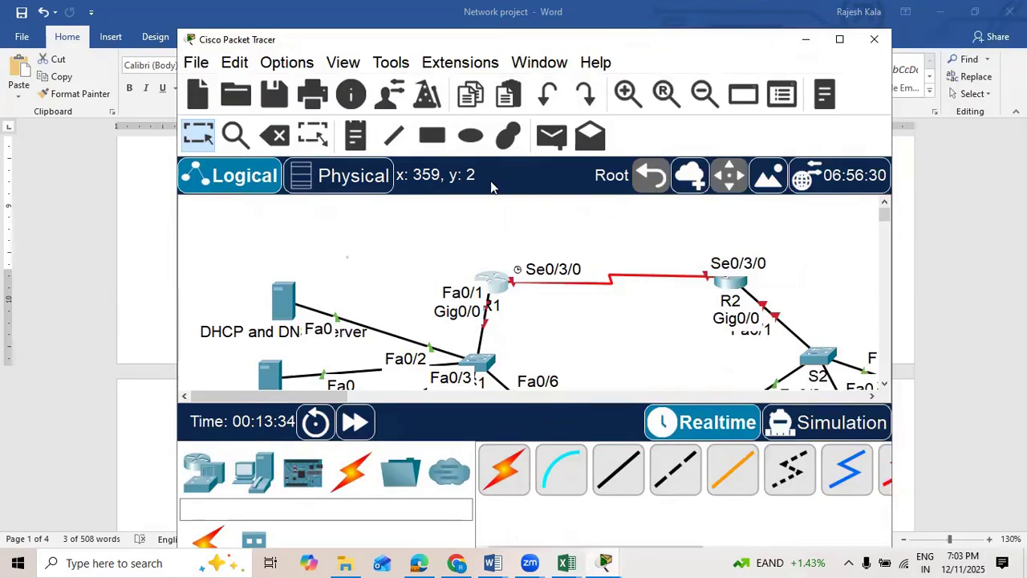
# Step: Configure R1's Serial0/3/0 interface with IPv4 address 10.0.0.1 and subnet mask 255.0.0.0, and turn the port on
pyautogui.click(486, 276)
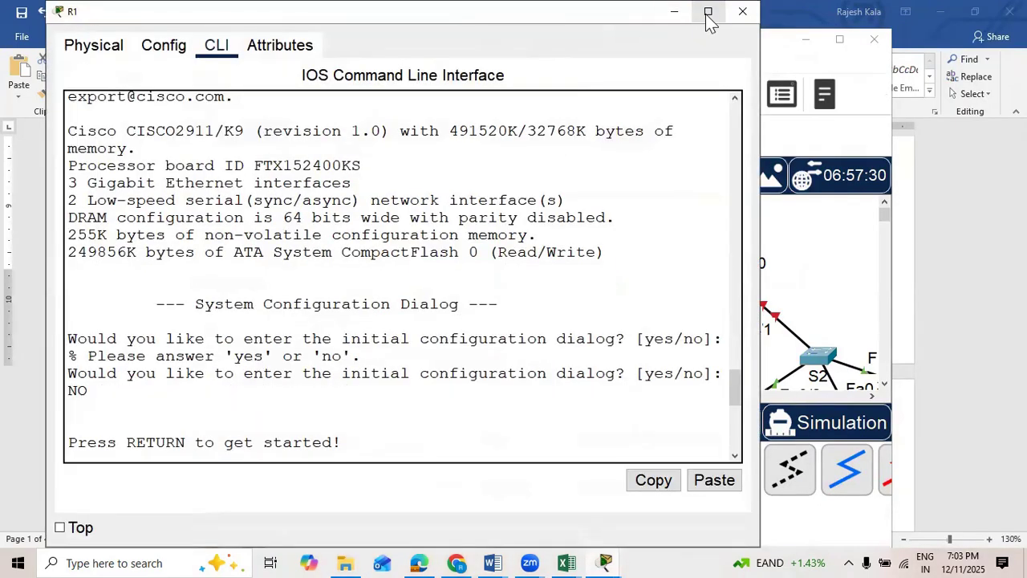
pyautogui.click(708, 13)
pyautogui.click(117, 39)
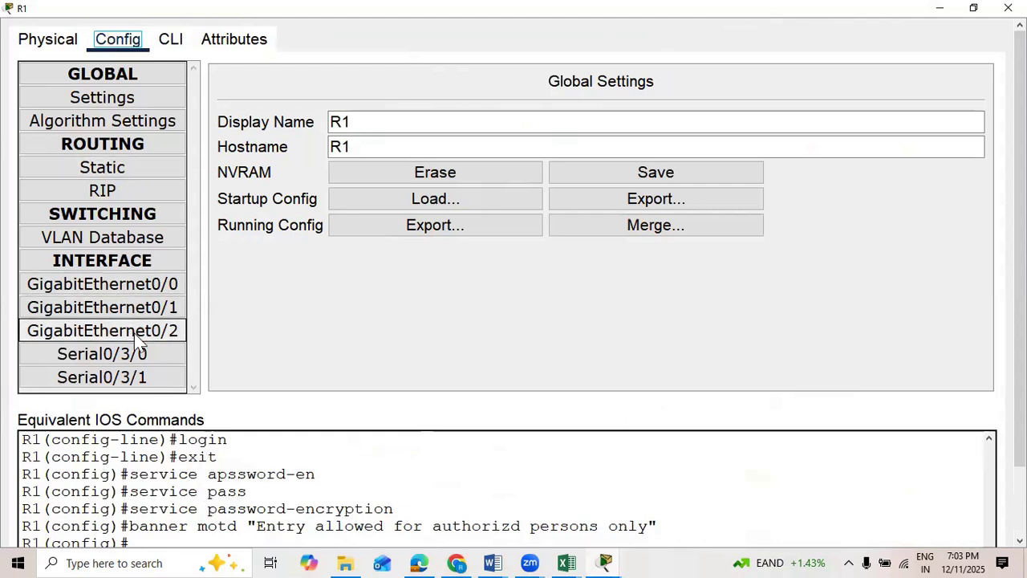
pyautogui.click(138, 357)
pyautogui.click(642, 203)
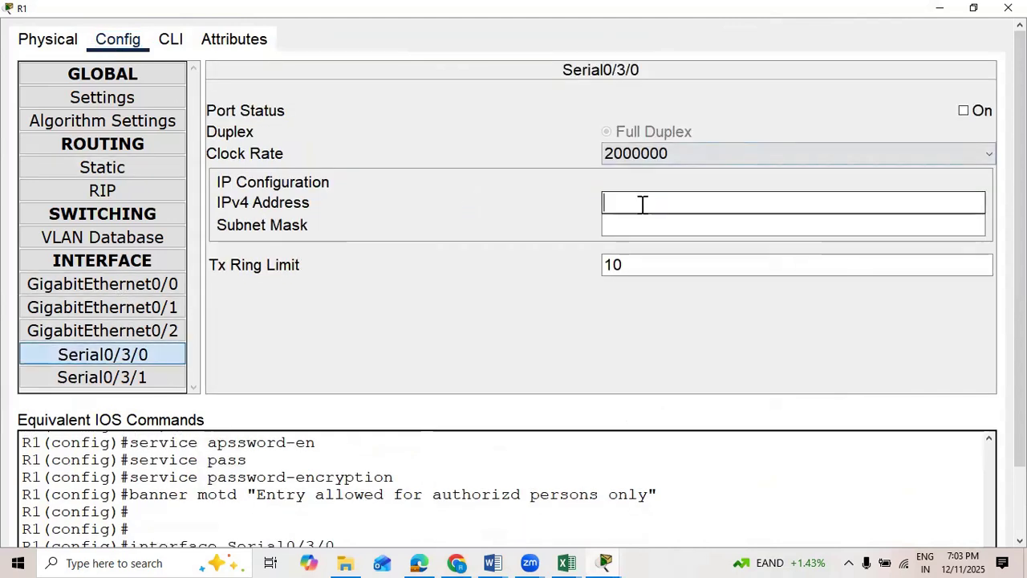
pyautogui.write('10.0')
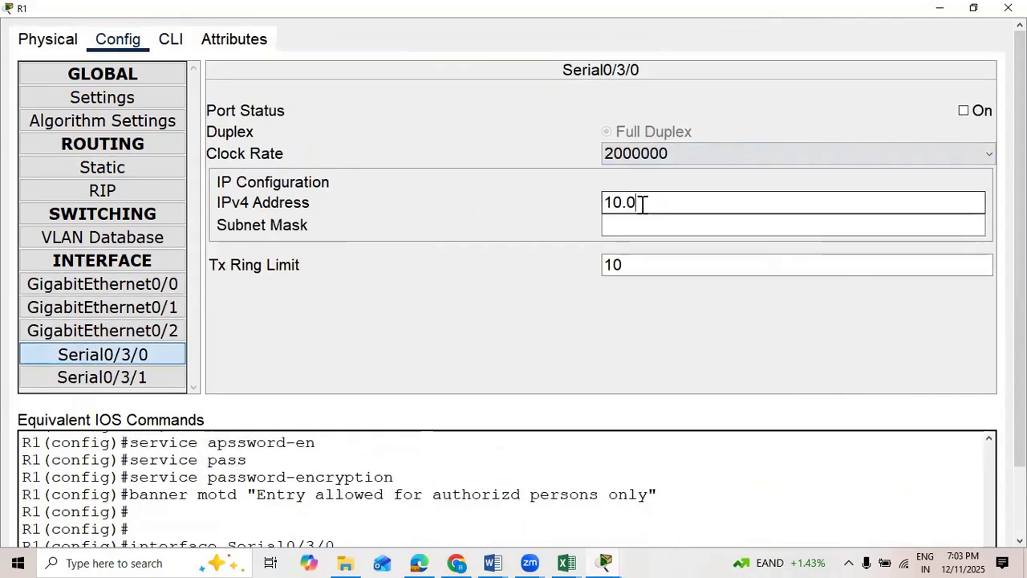
pyautogui.write('.0.1')
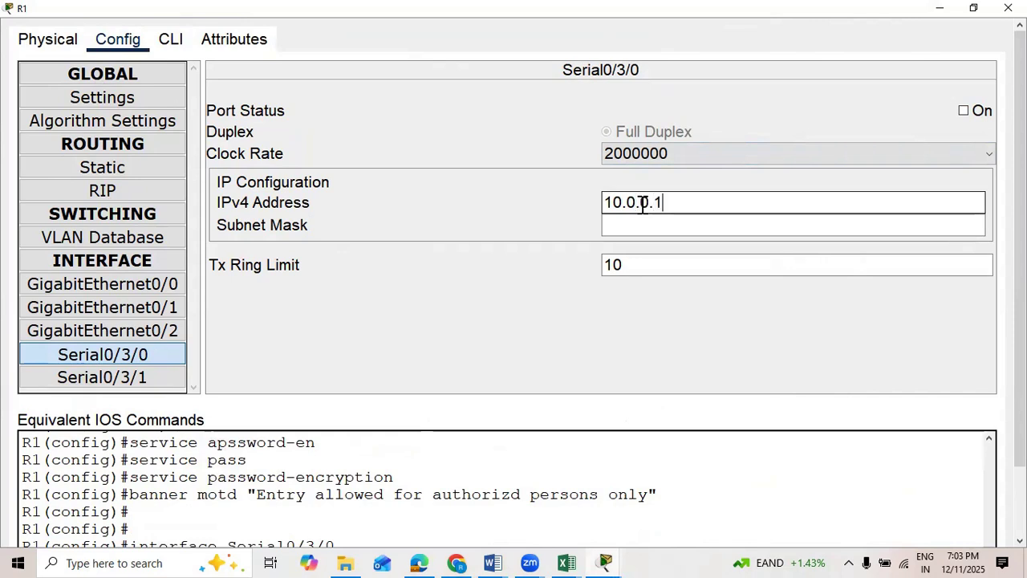
pyautogui.click(651, 225)
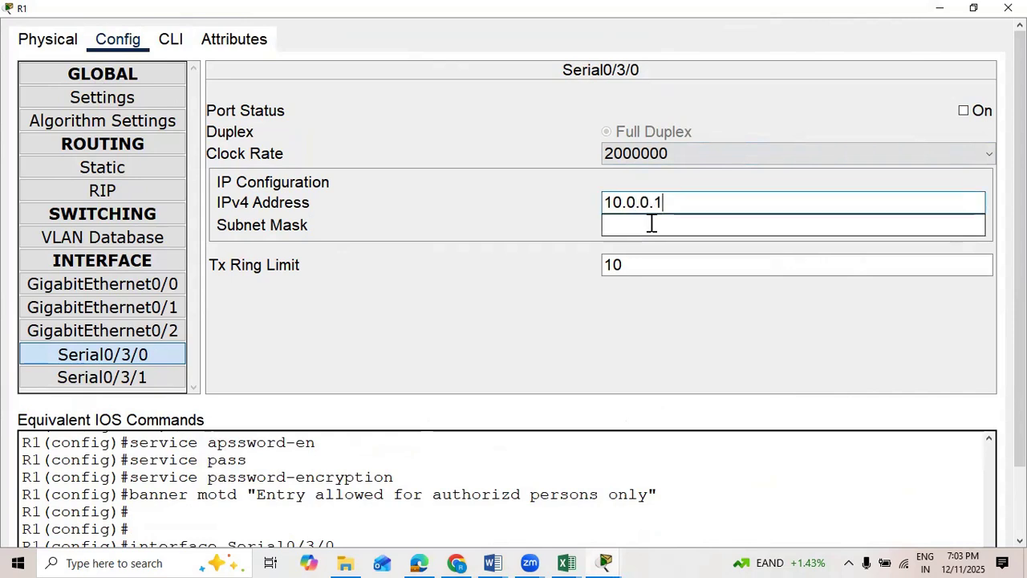
pyautogui.click(964, 110)
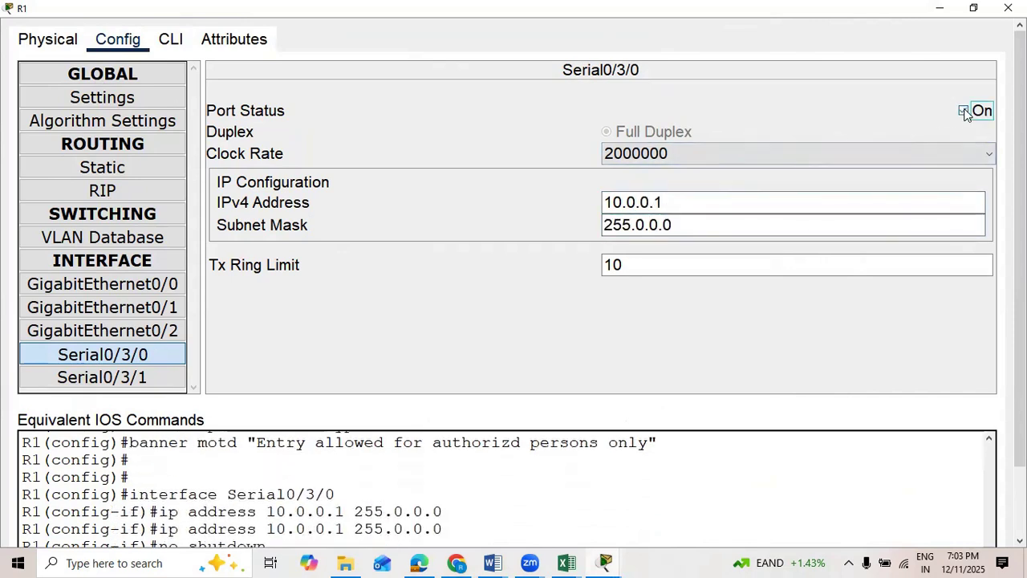
pyautogui.click(1008, 7)
# Step: Configure R2's Serial0/3/0 interface with IPv4 address 10.0.0.2 and subnet mask 255.0.0.0, and turn the port on
pyautogui.click(728, 283)
pyautogui.click(414, 46)
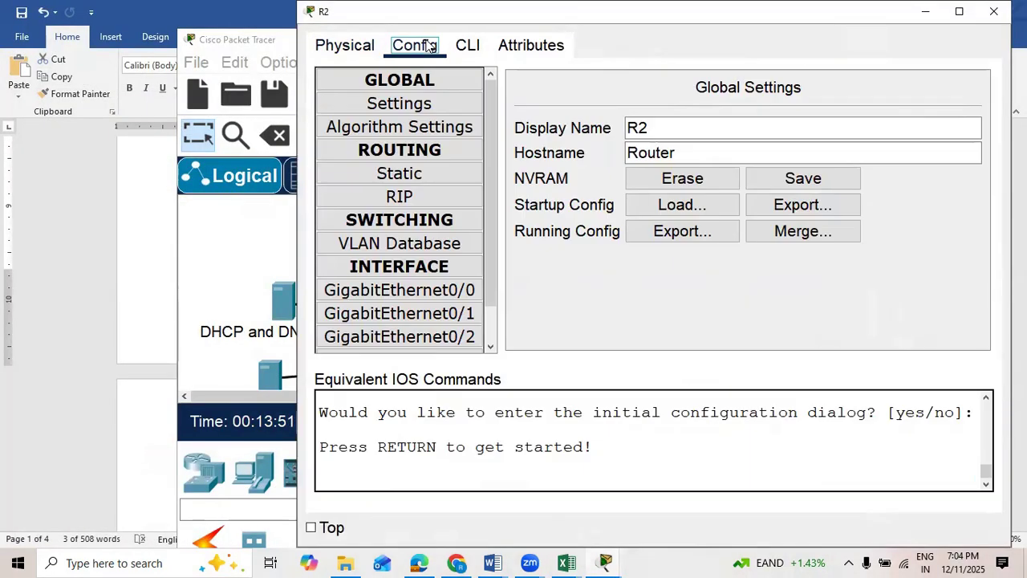
pyautogui.click(440, 363)
pyautogui.click(755, 208)
pyautogui.write('10.0.0.2')
pyautogui.click(780, 230)
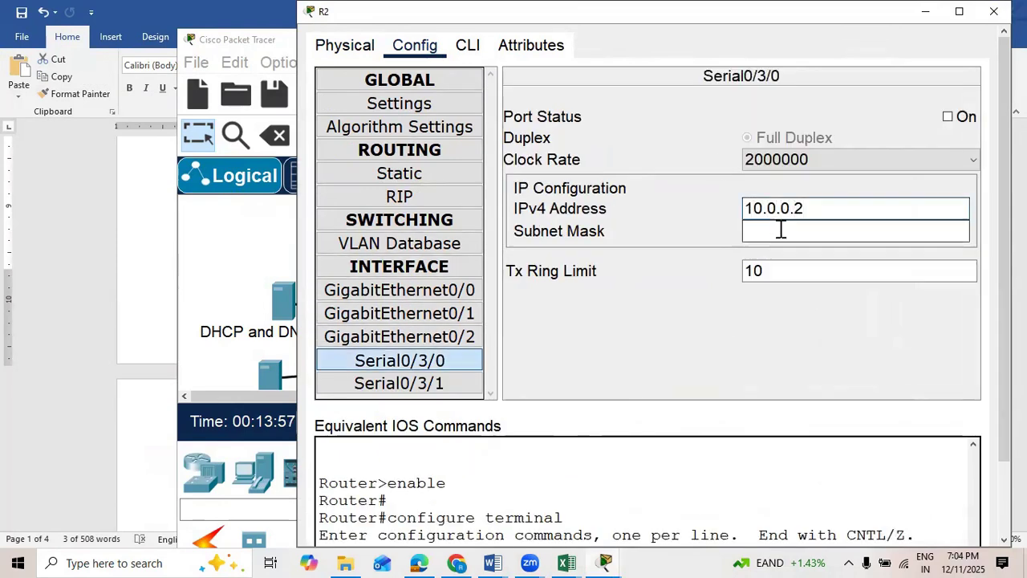
pyautogui.click(948, 116)
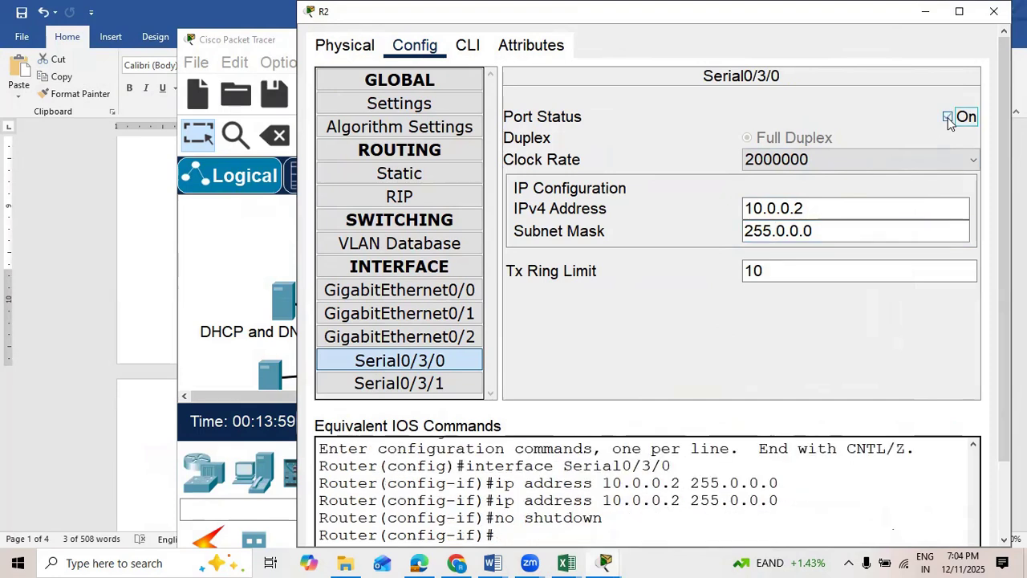
pyautogui.click(994, 11)
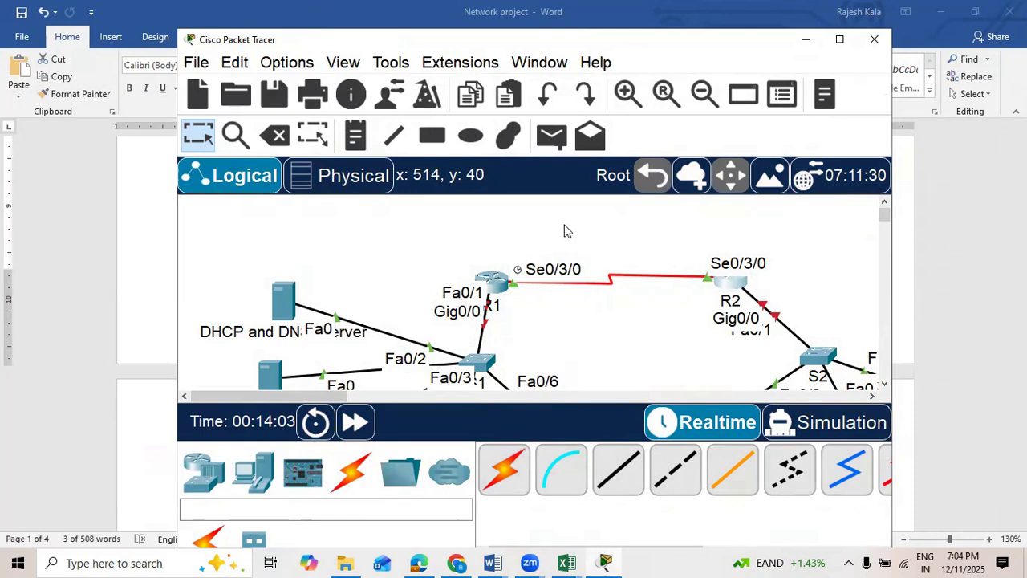
# Step: Add a note reading 10.0.0.0/8 above the serial link between R1 and R2
pyautogui.click(356, 135)
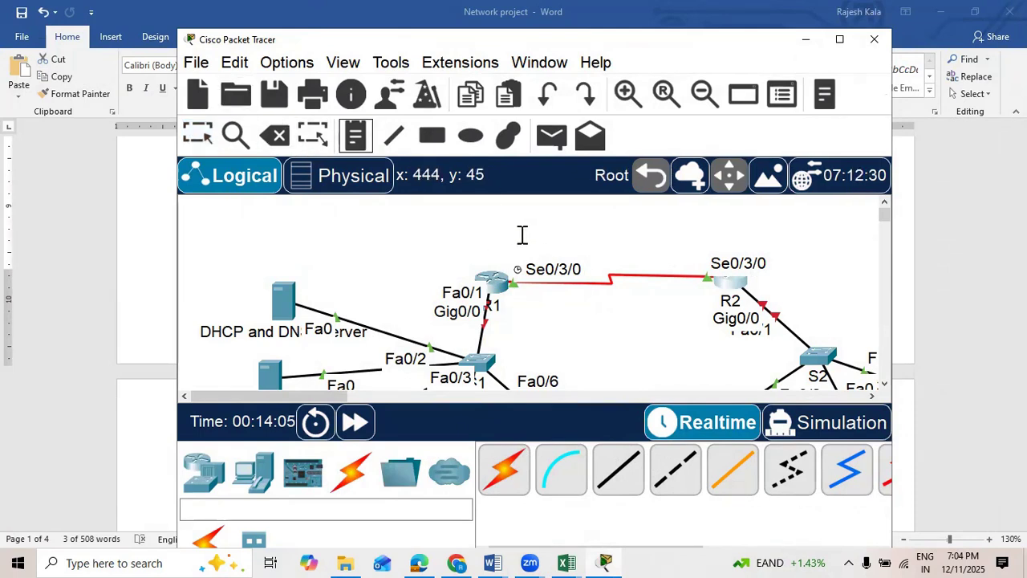
pyautogui.click(553, 236)
pyautogui.write('40')
pyautogui.write('.0')
pyautogui.write('.0.0')
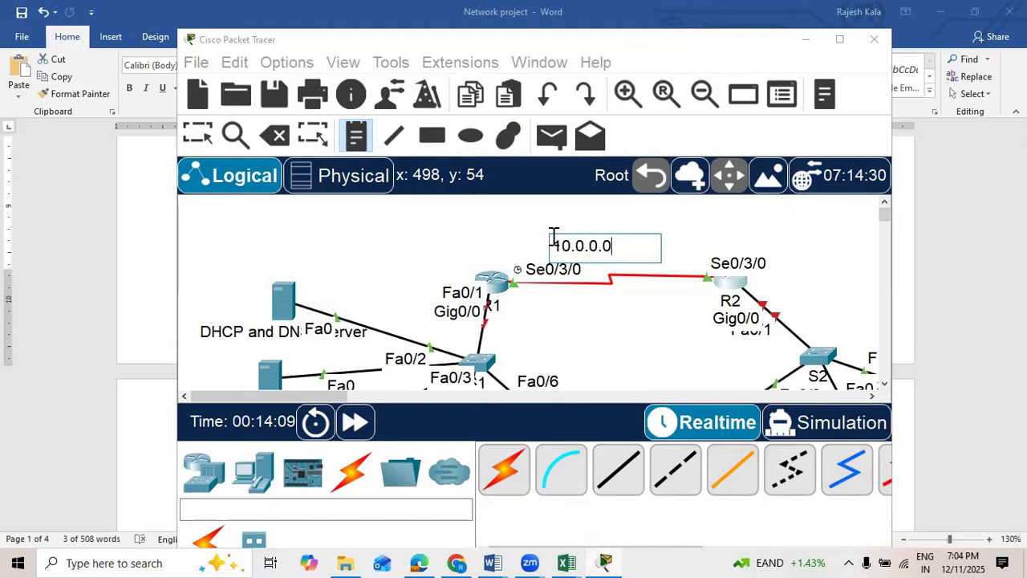
pyautogui.write('/8')
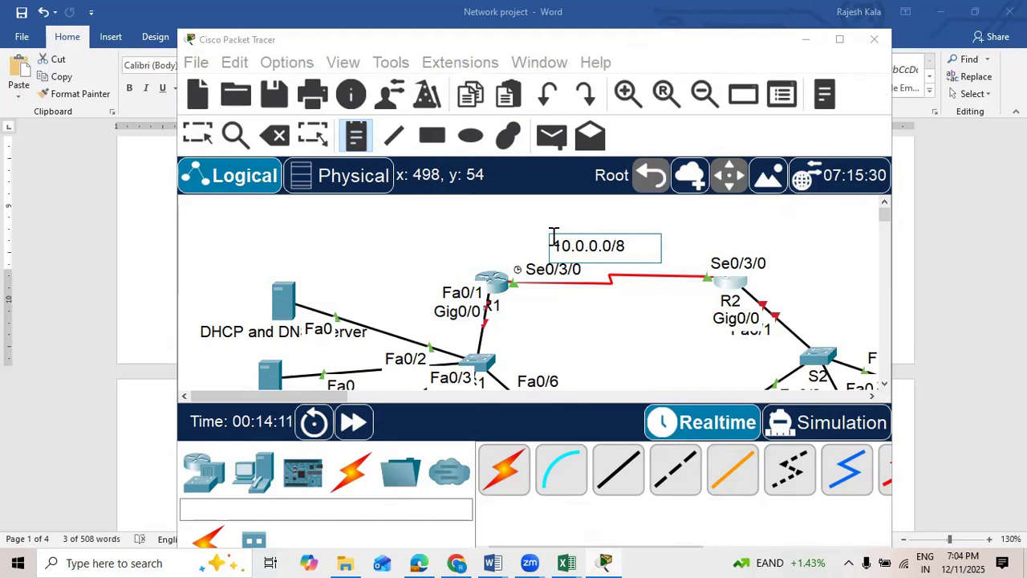
pyautogui.click(623, 333)
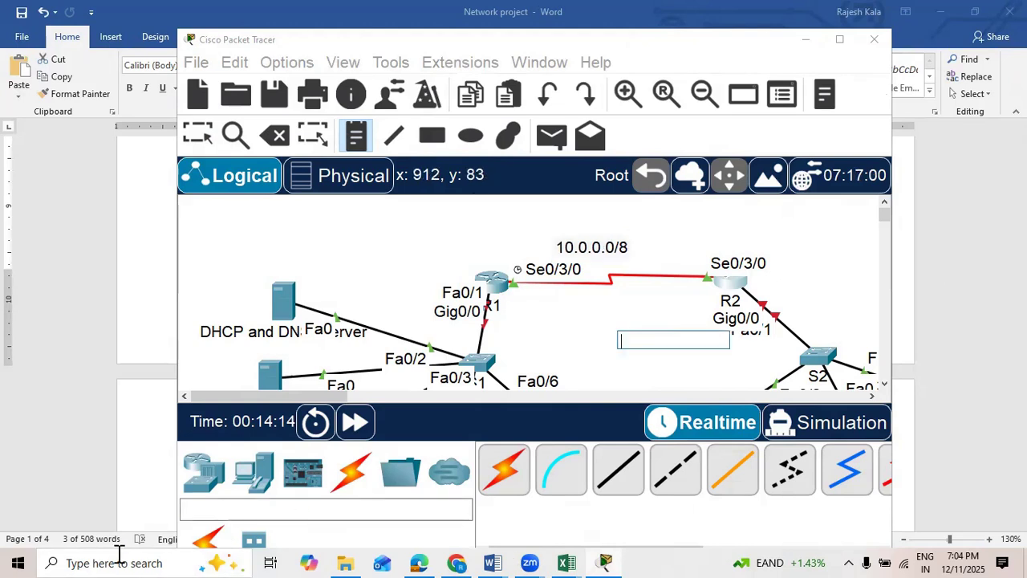
# Step: Review the remaining basic router settings and the switch requirements in the Network project Word document, then return to Packet Tracer
pyautogui.hotkey('alt', 'Tab')
pyautogui.scroll(-5, 413, 306)
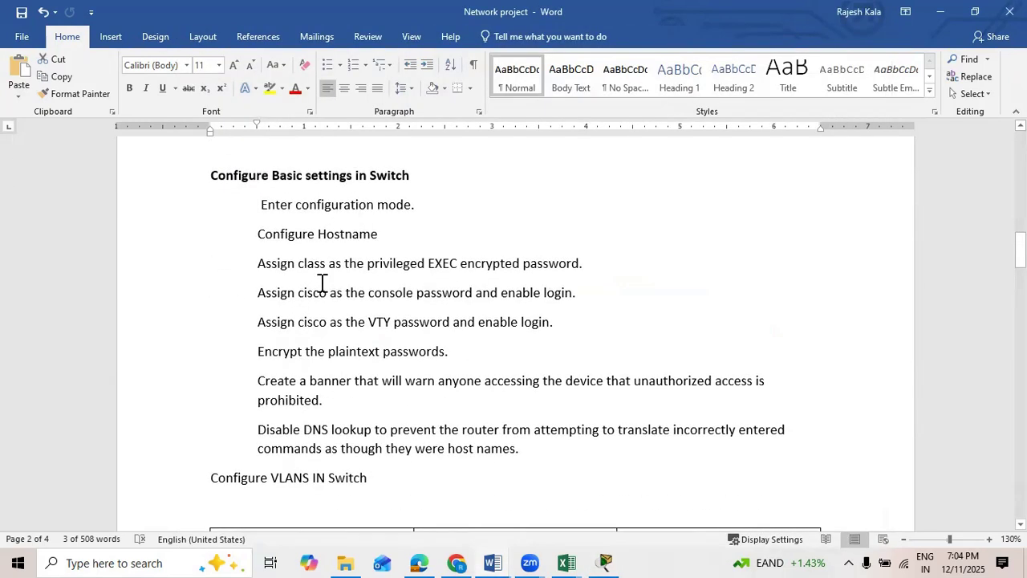
pyautogui.scroll(1, 338, 342)
pyautogui.scroll(2, 339, 342)
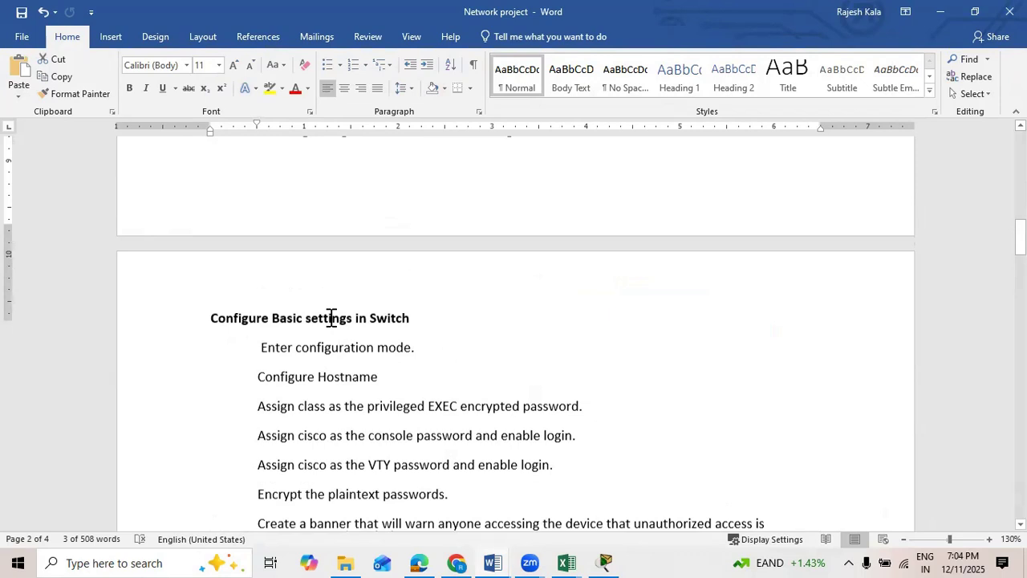
pyautogui.scroll(-6, 331, 318)
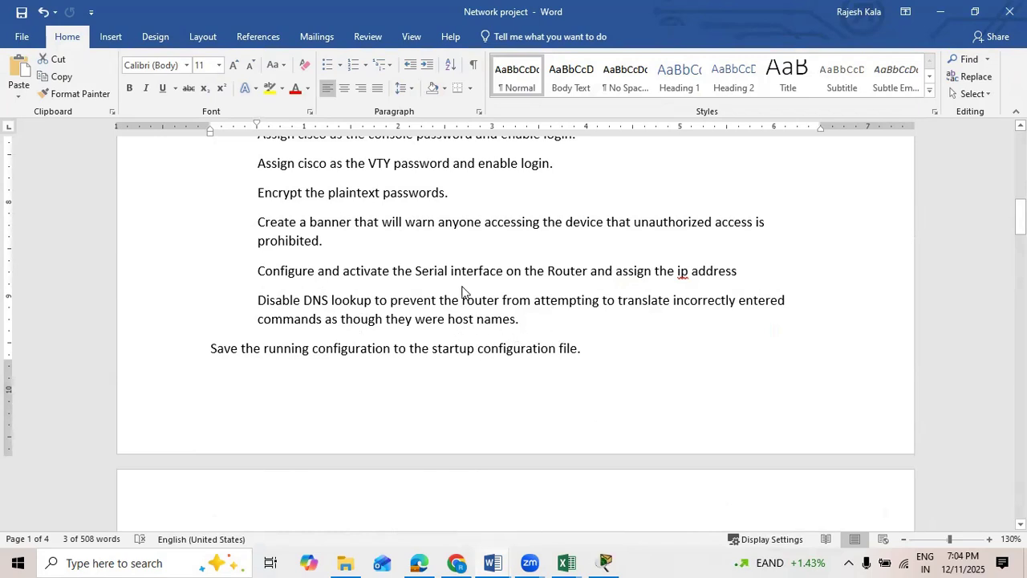
pyautogui.hotkey('alt', 'Tab')
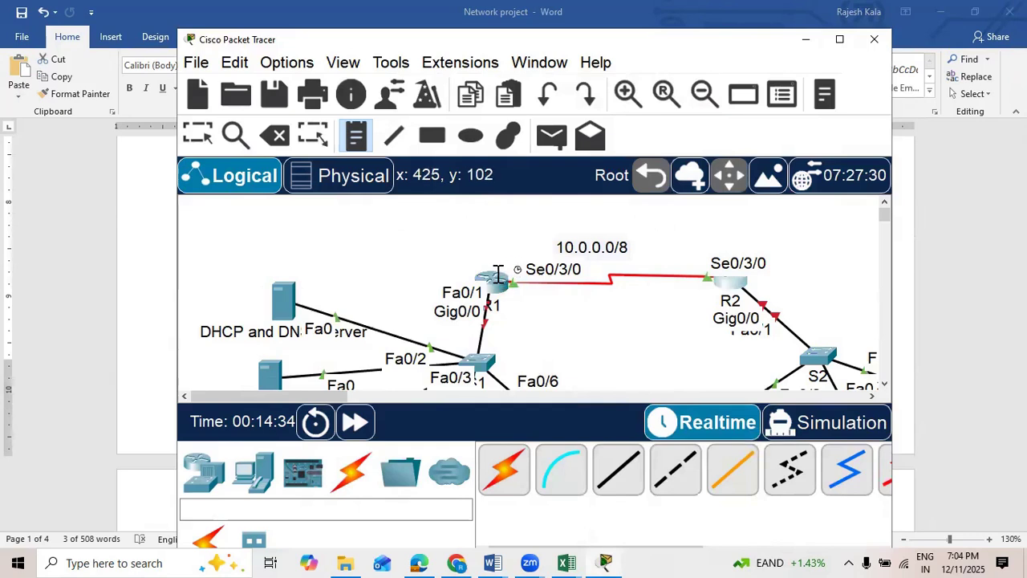
# Step: Maximize Packet Tracer, switch back to the Select tool, and exit interface configuration mode in R1's CLI
pyautogui.click(840, 39)
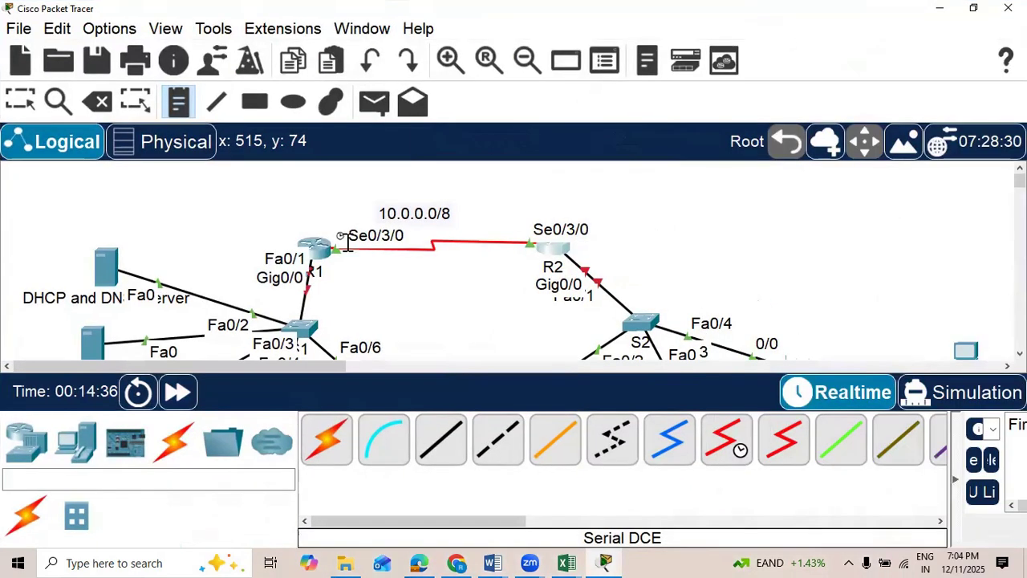
pyautogui.click(35, 106)
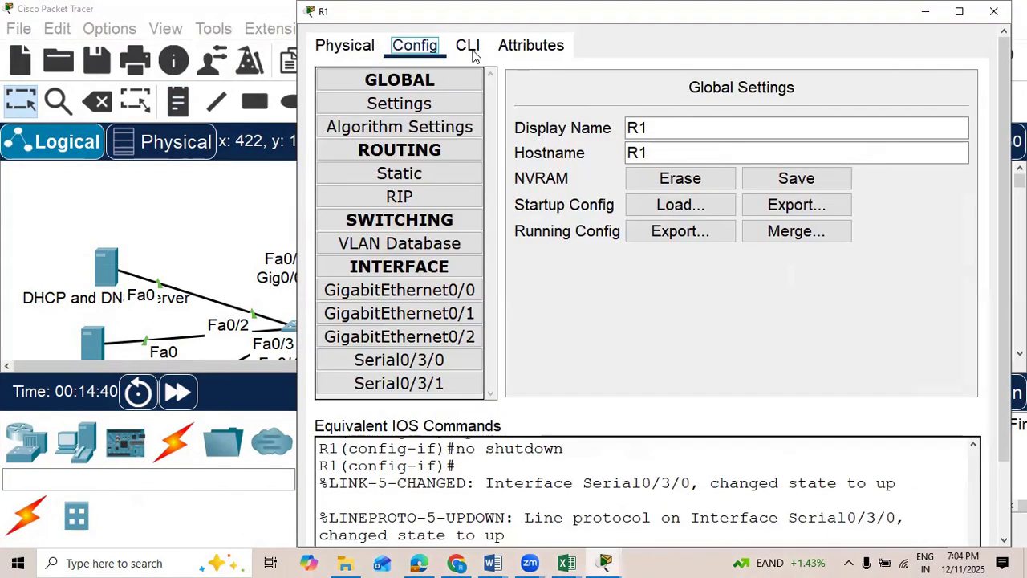
pyautogui.click(472, 45)
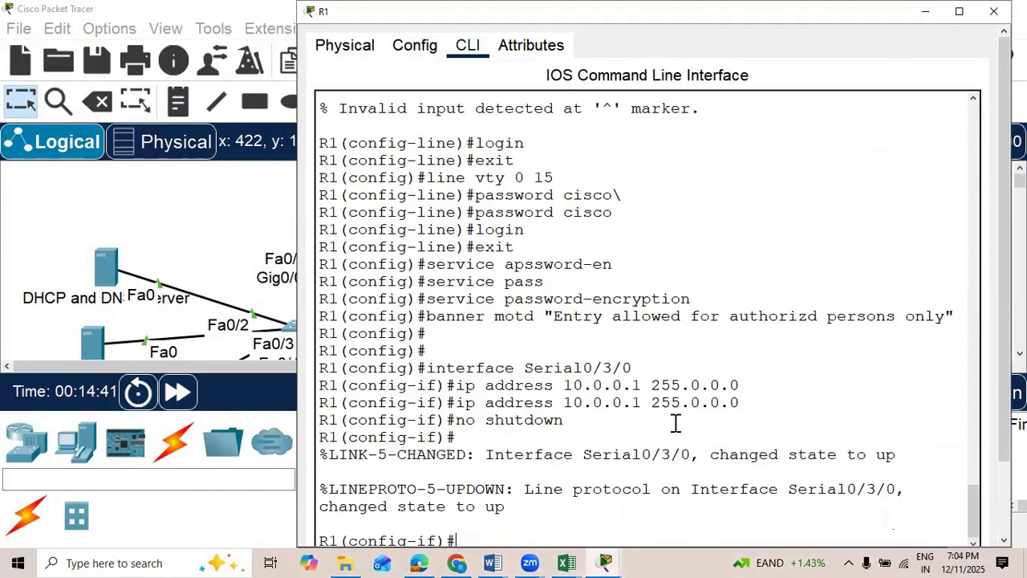
pyautogui.click(956, 15)
pyautogui.write('exit')
pyautogui.press('Return')
# Step: Examine the command history and boot output in R1's CLI
pyautogui.scroll(1, 233, 406)
pyautogui.scroll(-2, 137, 470)
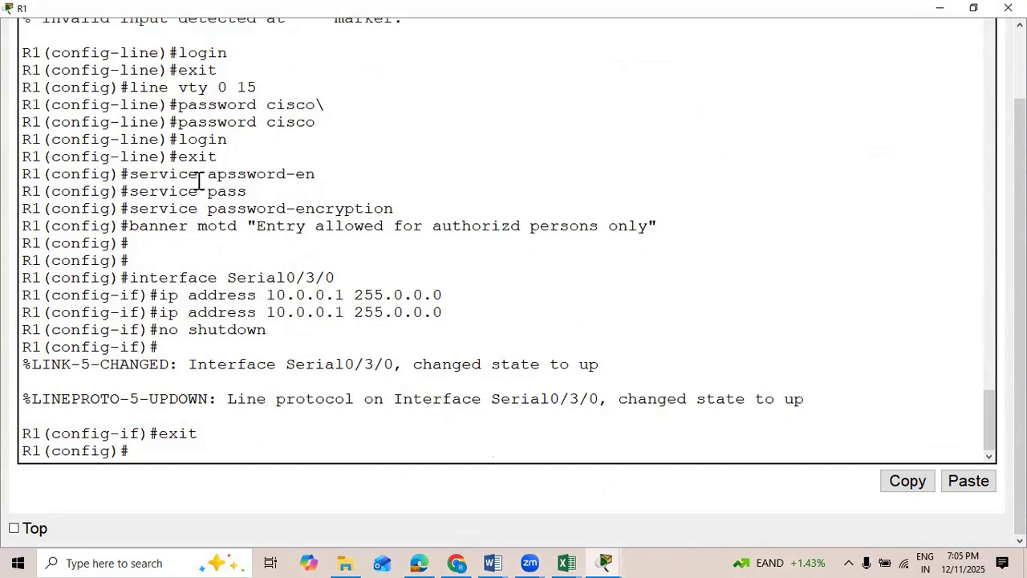
pyautogui.scroll(3, 191, 128)
pyautogui.scroll(2, 181, 150)
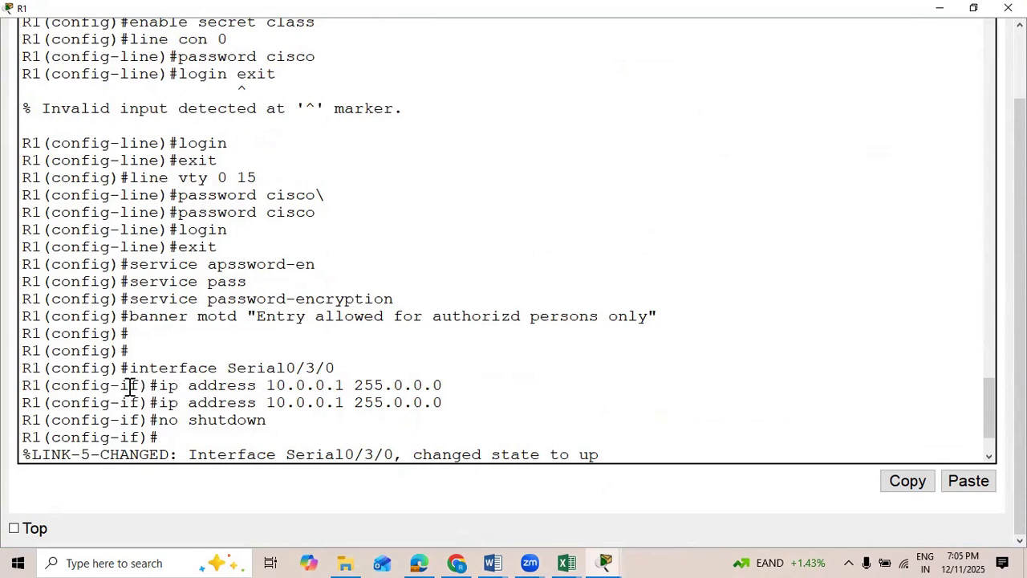
pyautogui.write('exit')
pyautogui.press('Return')
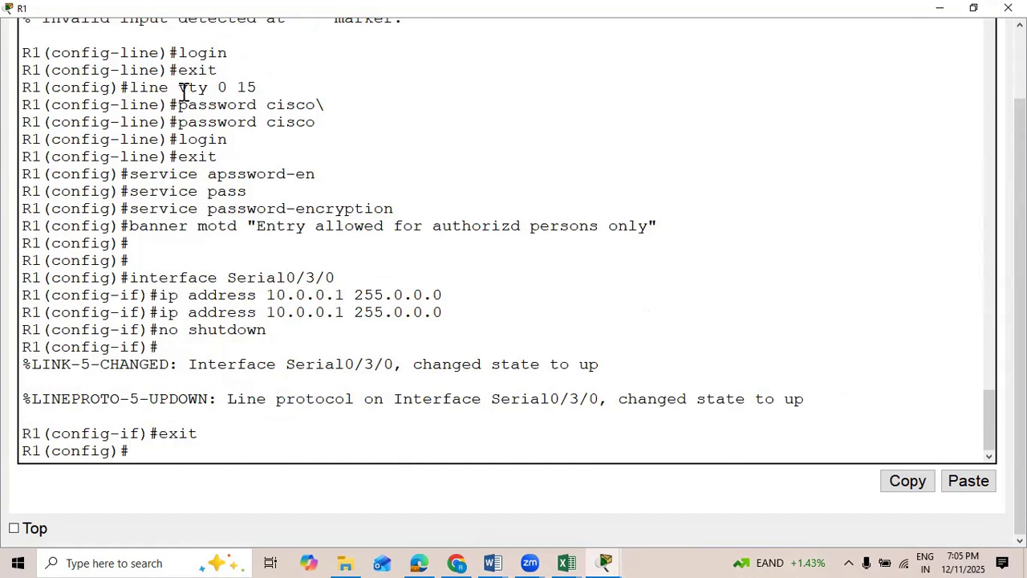
pyautogui.scroll(15, 443, 311)
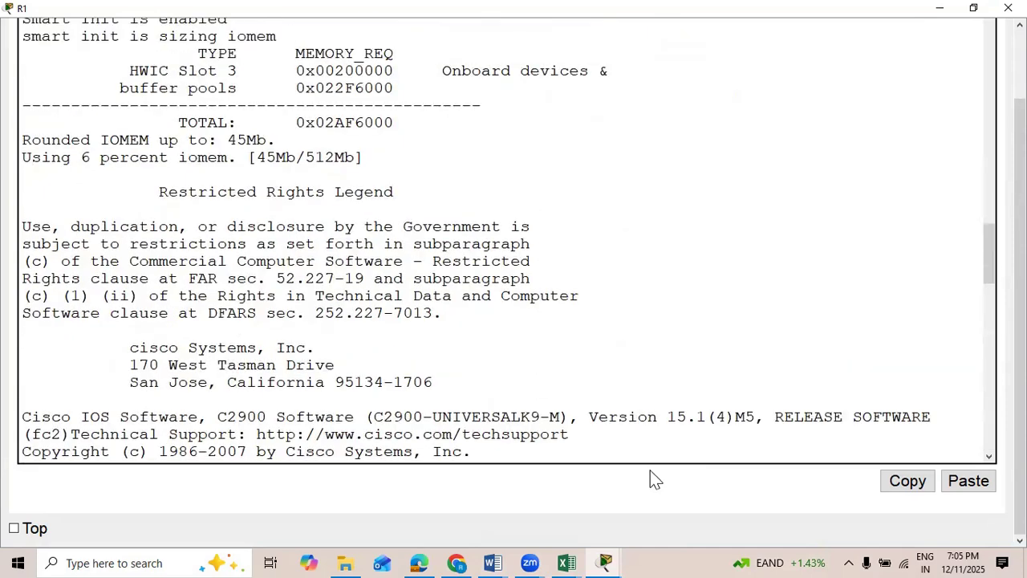
pyautogui.click(485, 491)
pyautogui.click(326, 246)
pyautogui.scroll(3, 736, 153)
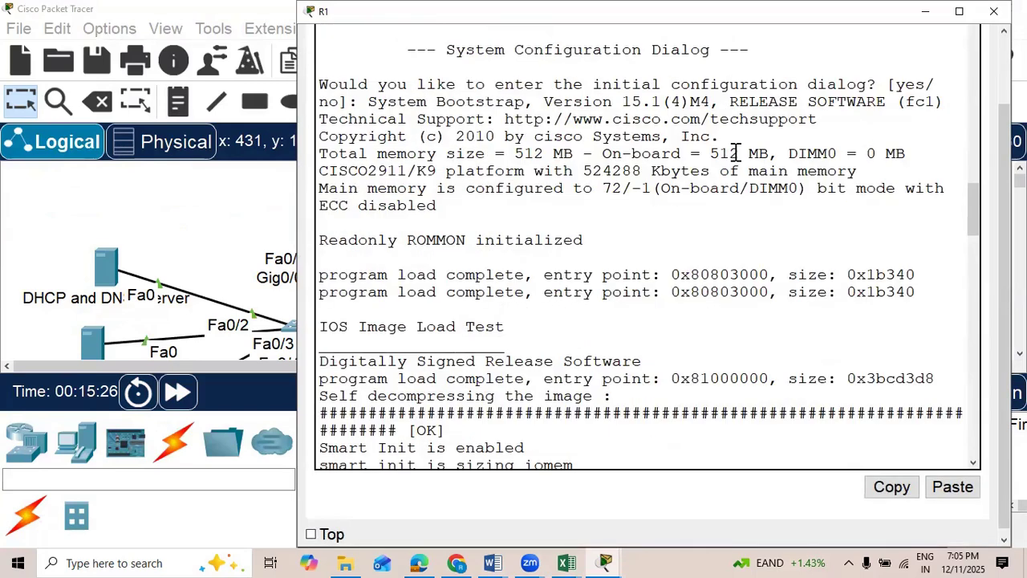
pyautogui.scroll(5, 736, 152)
pyautogui.scroll(5, 736, 153)
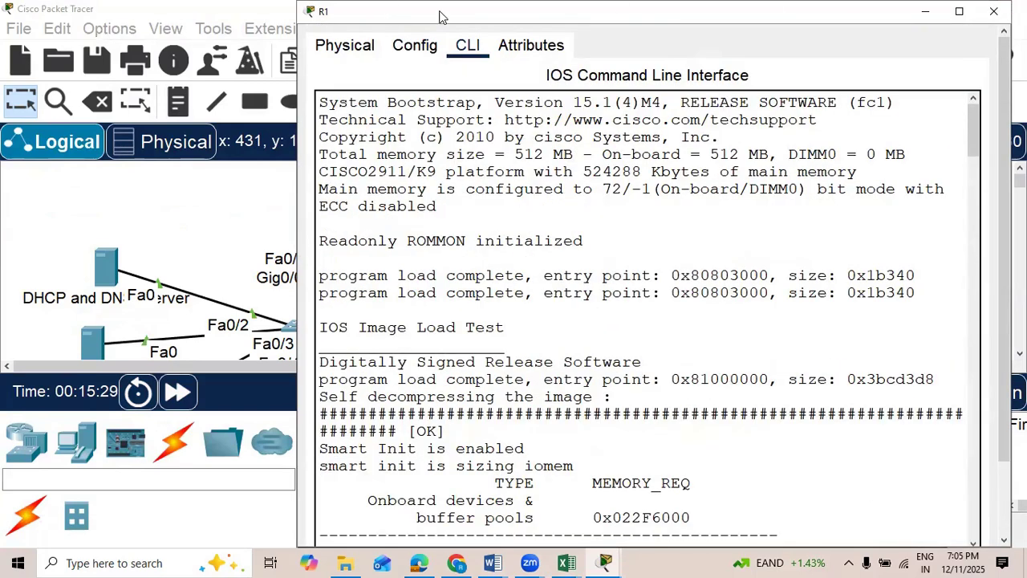
pyautogui.moveTo(915, 18); pyautogui.dragTo(908, 91)
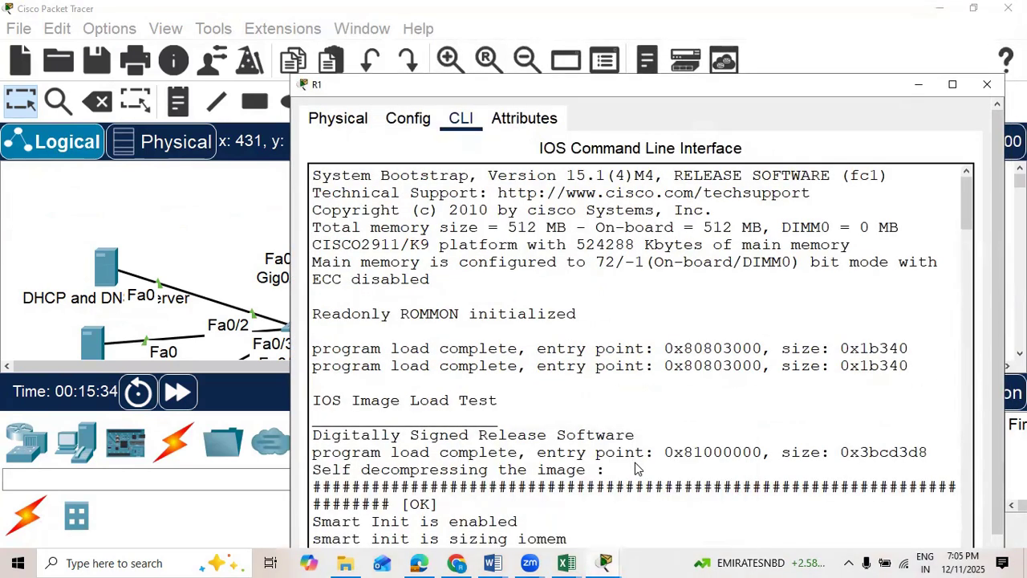
# Step: Check R1's Serial0/3/0 port and IP settings and return its CLI to global configuration mode
pyautogui.click(404, 119)
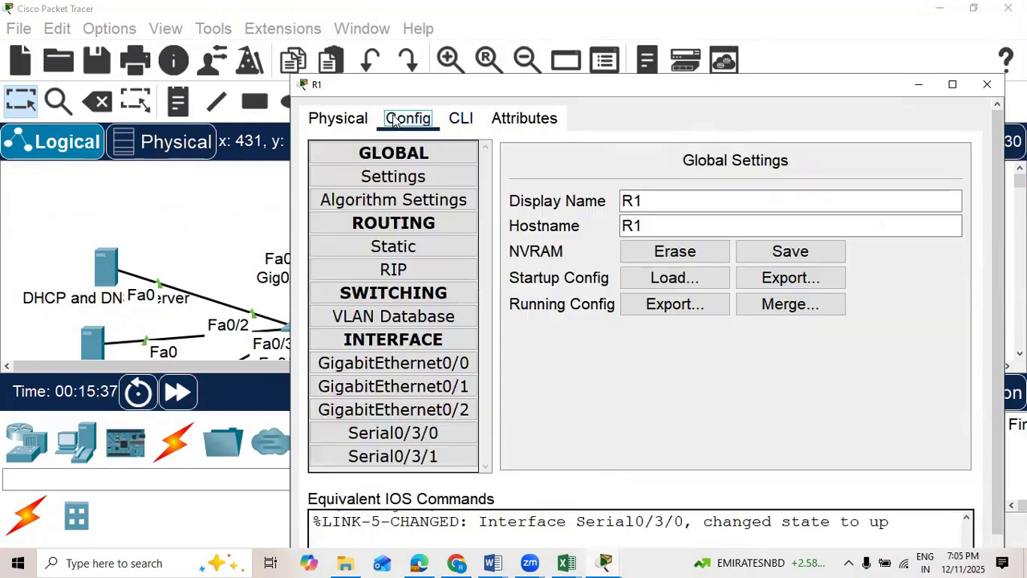
pyautogui.click(451, 440)
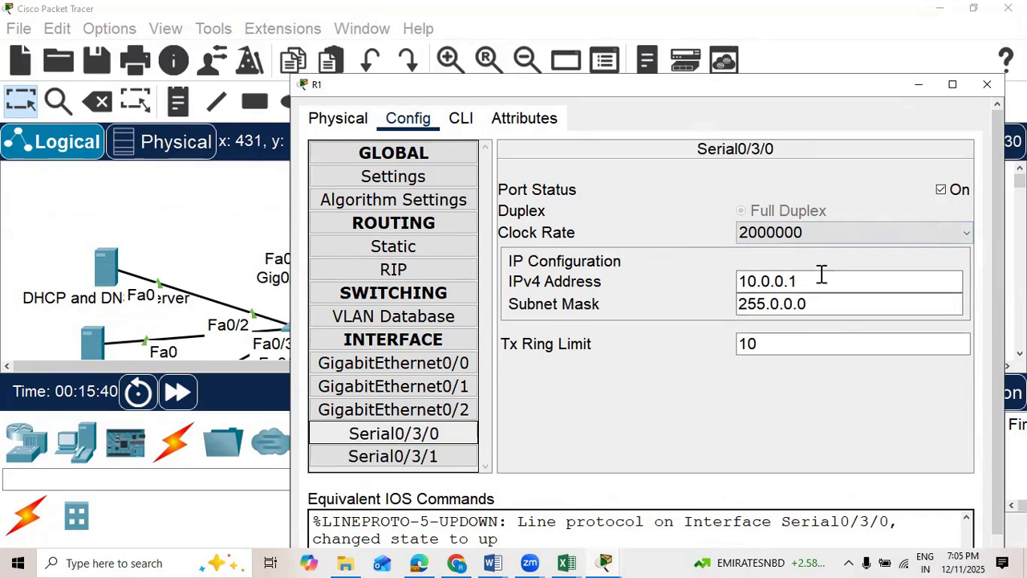
pyautogui.click(464, 119)
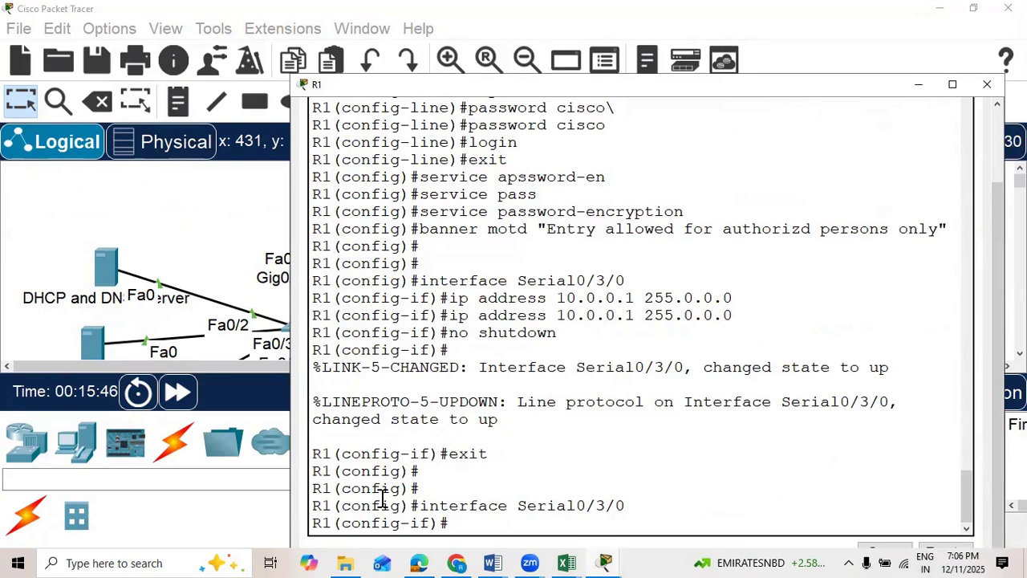
pyautogui.write('exit')
pyautogui.press('Return')
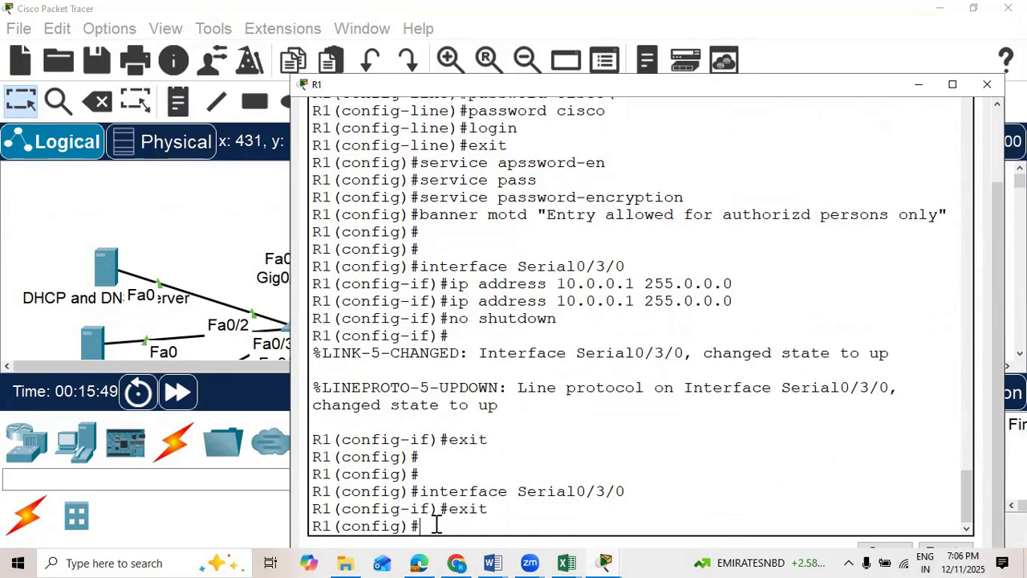
# Step: Disable DNS lookup on R1 with no ip domain-lookup
pyautogui.click(953, 85)
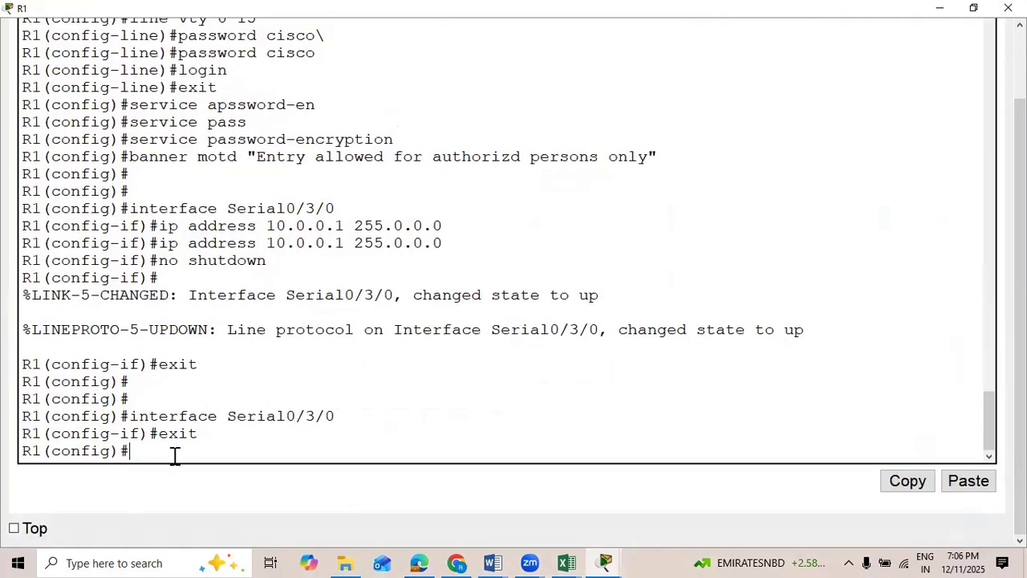
pyautogui.press('BackSpace')
pyautogui.write('no ip doma')
pyautogui.press('Tab')
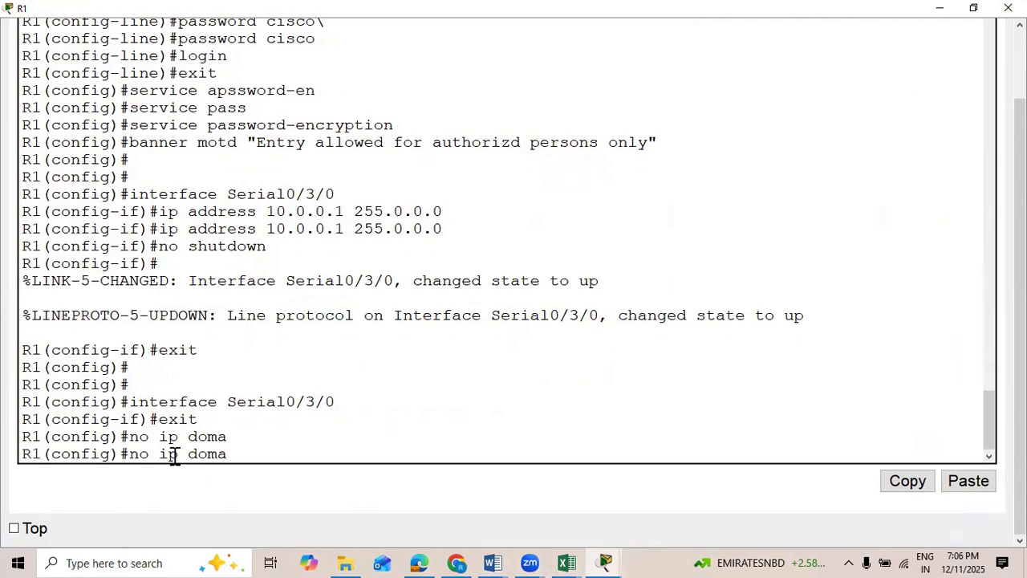
pyautogui.write('in-lookup')
pyautogui.press('Return')
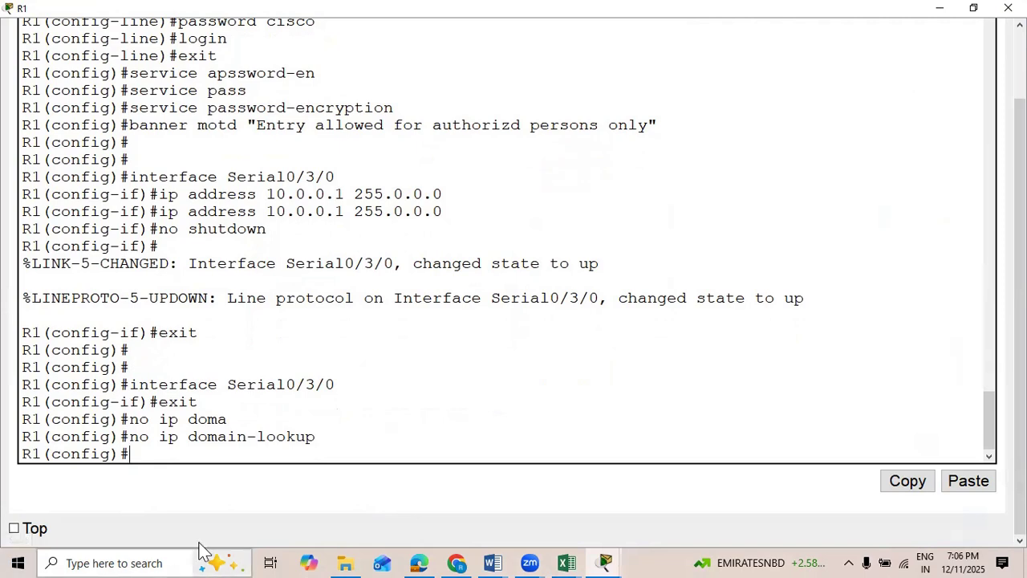
# Step: Review the basic switch settings in the Network project Word document and bring switch S1 into view in the Packet Tracer topology
pyautogui.click(647, 451)
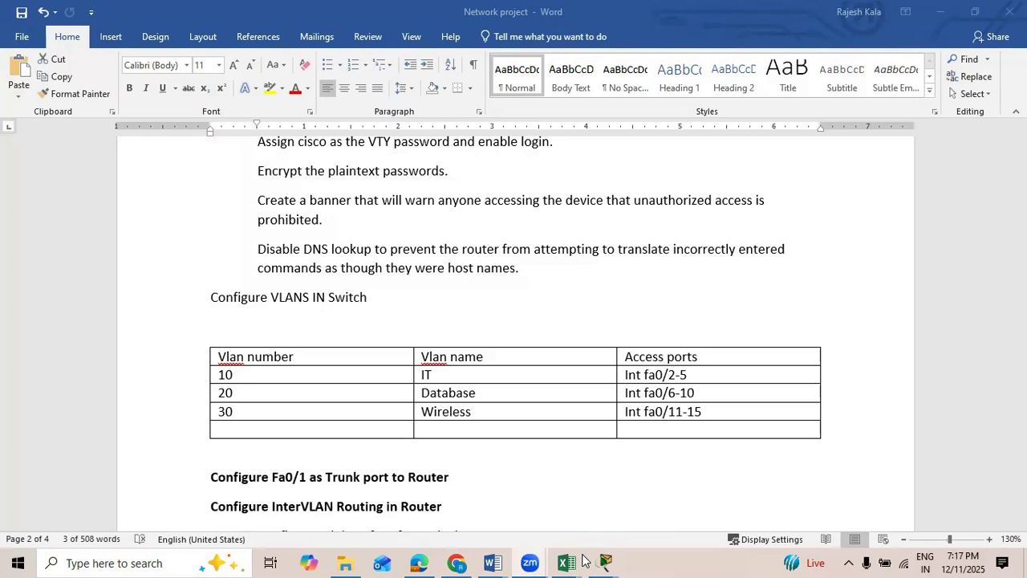
pyautogui.click(725, 450)
pyautogui.scroll(3, 396, 256)
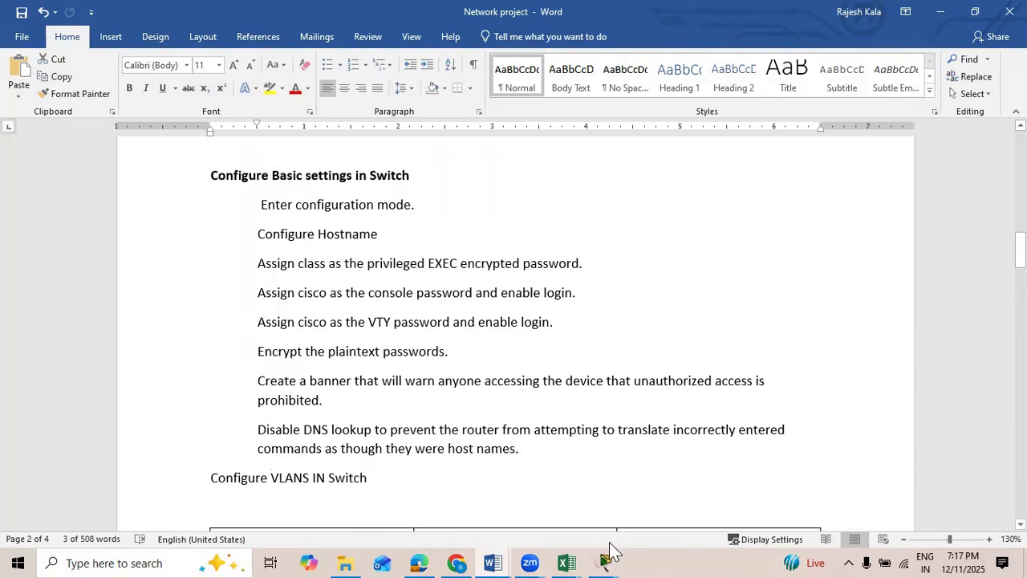
pyautogui.click(534, 459)
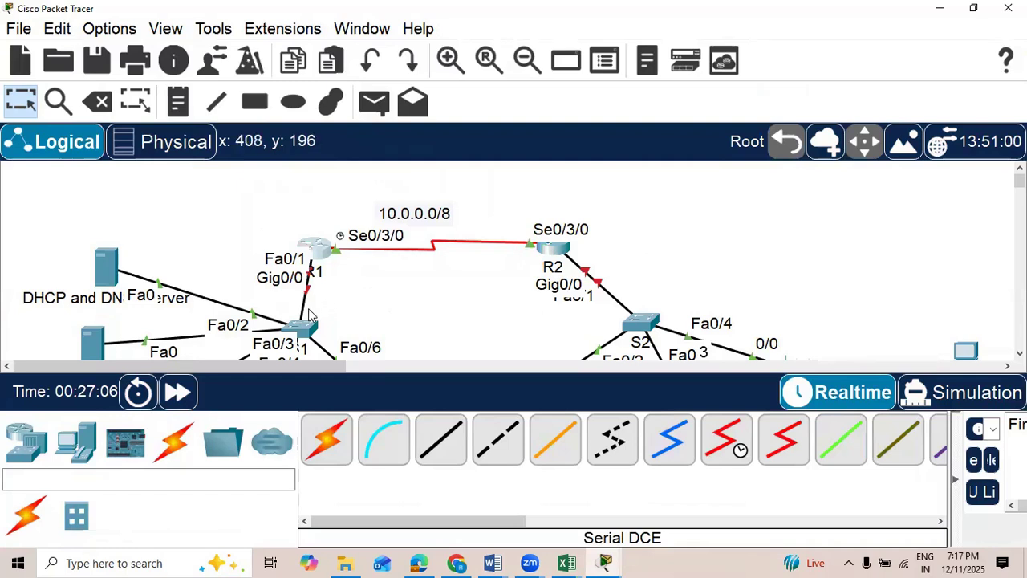
pyautogui.scroll(-1, 343, 276)
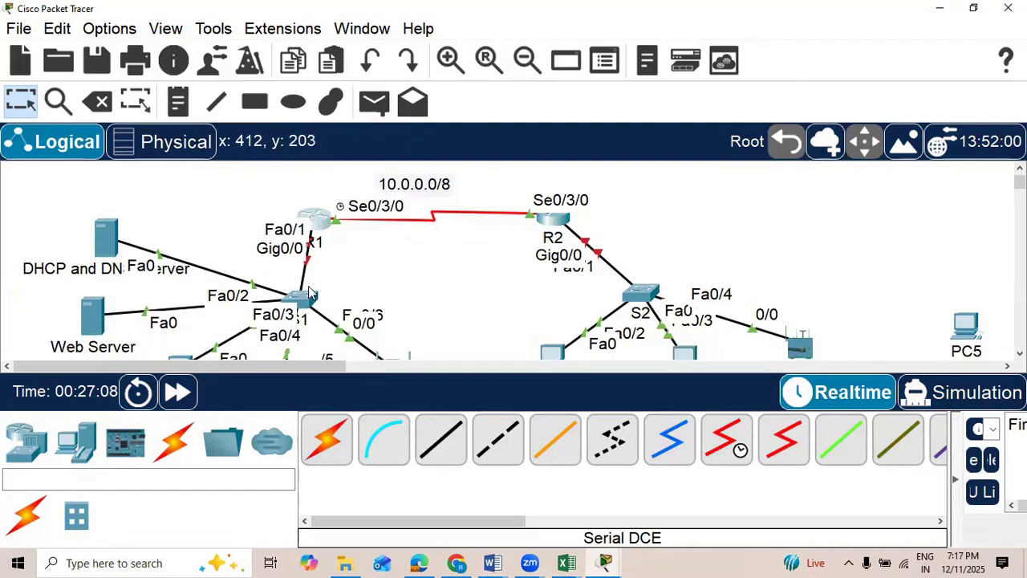
# Step: Open S1's CLI and enter global configuration mode with enable and conf t
pyautogui.click(484, 55)
pyautogui.press('Return')
pyautogui.press('Return')
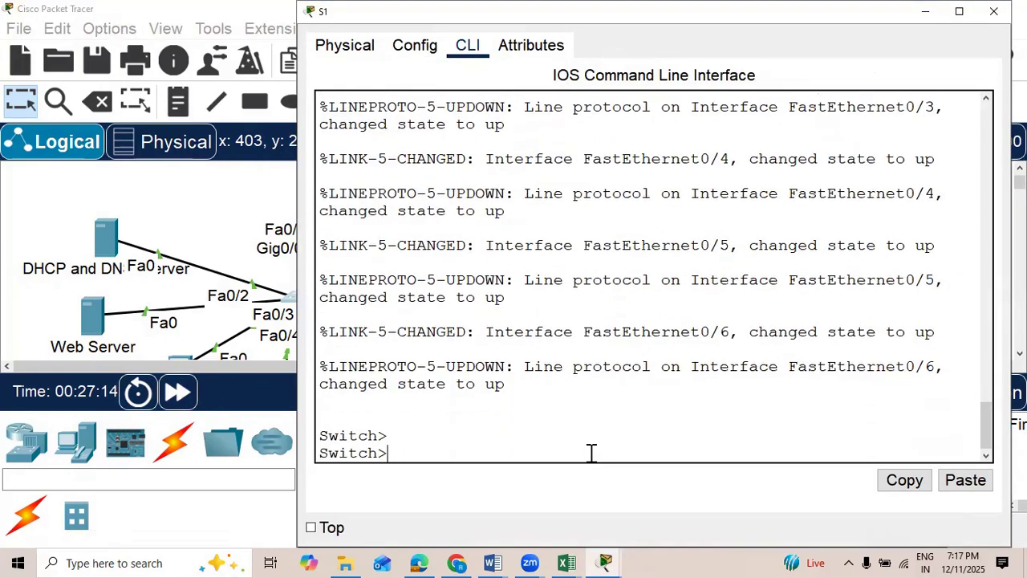
pyautogui.write('en')
pyautogui.press('Tab')
pyautogui.press('Return')
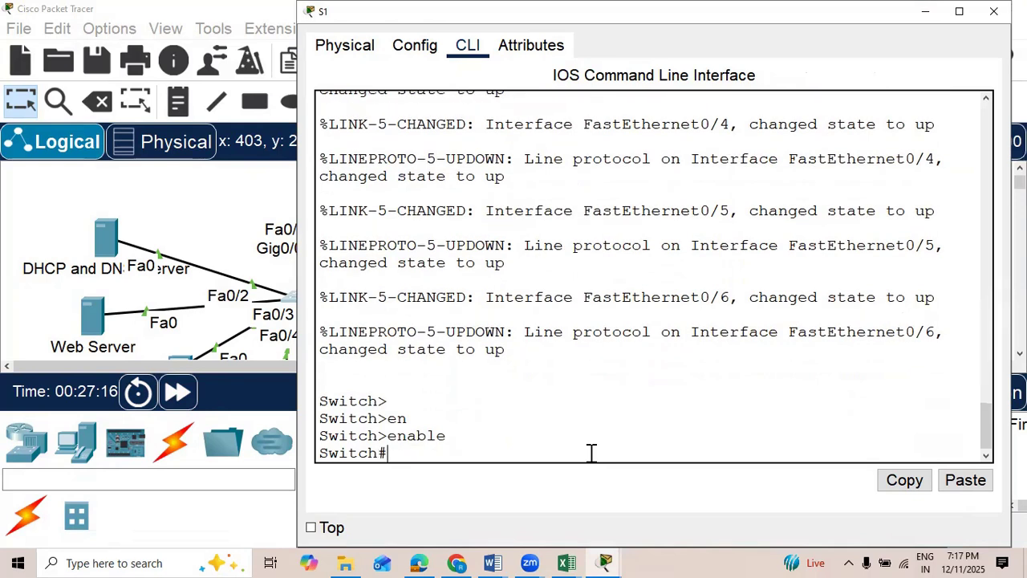
pyautogui.write('conf t')
pyautogui.press('Return')
# Step: Set the head office switch's hostname to S1
pyautogui.write('p')
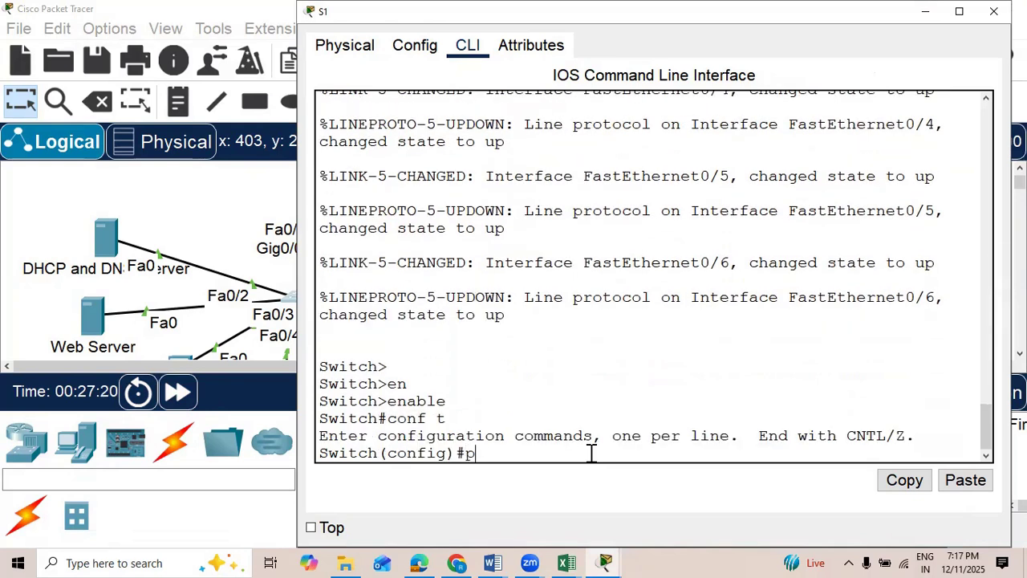
pyautogui.press('BackSpace')
pyautogui.write('hos')
pyautogui.press('Tab')
pyautogui.write('S1')
pyautogui.press('Return')
# Step: Assign the encrypted privileged EXEC password on S1 with enable secret
pyautogui.write('enable secret class')
pyautogui.press('Return')
# Step: Assign the console password on S1's line con 0, enable login and exit line configuration
pyautogui.write('line con 0')
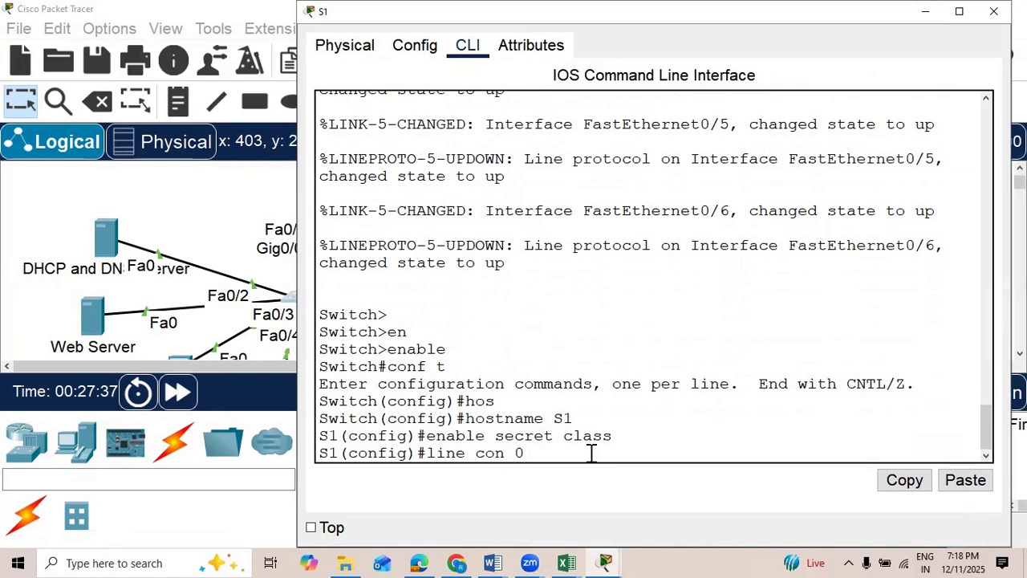
pyautogui.press('Return')
pyautogui.write('password cisco')
pyautogui.press('Return')
pyautogui.write('login')
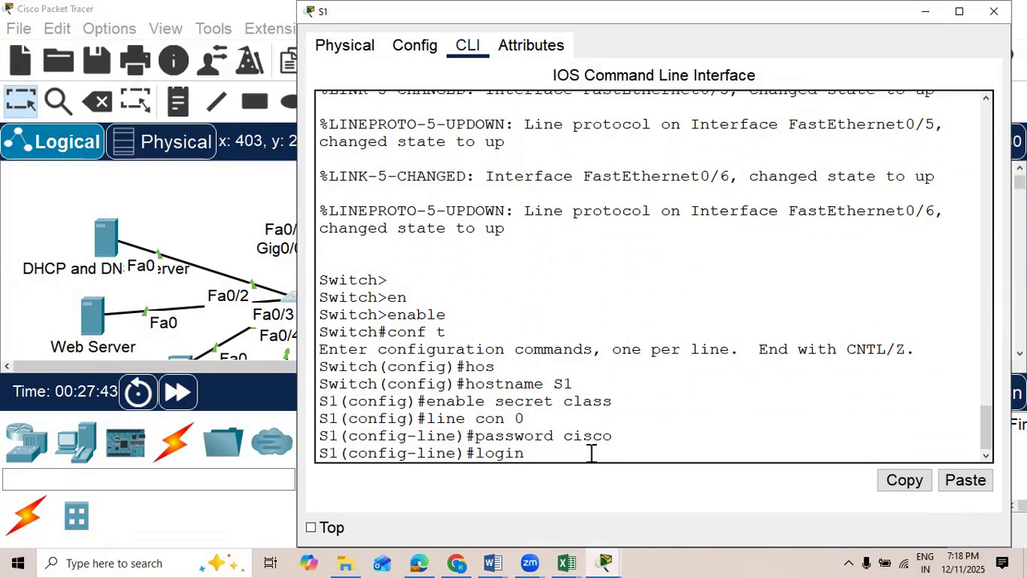
pyautogui.press('Return')
pyautogui.write('exit')
pyautogui.press('Return')
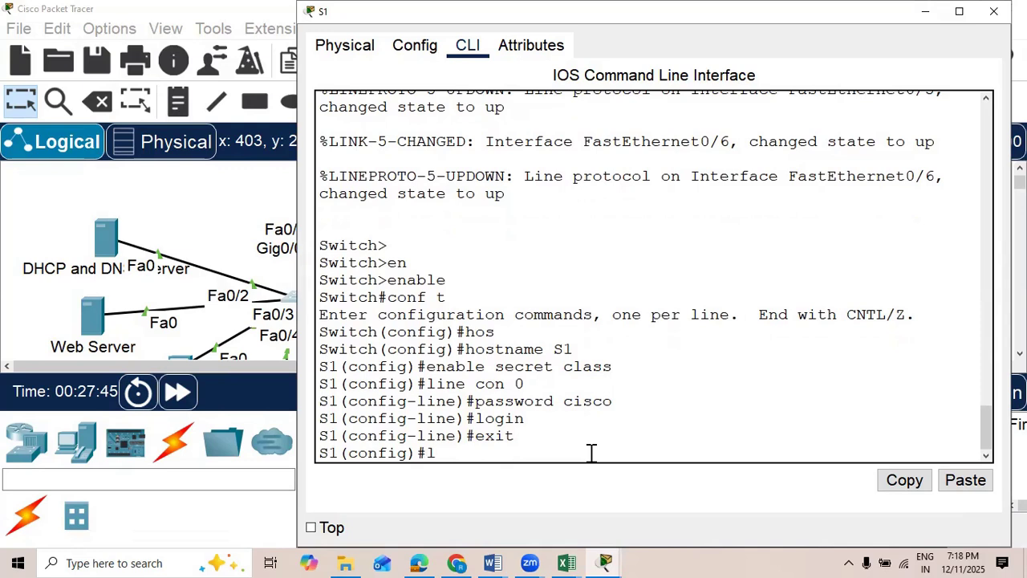
# Step: Assign the VTY password on S1's line vty 0 15, enable login and exit line configuration
pyautogui.write('line vty 0')
pyautogui.write('password')
pyautogui.write(' cisco')
pyautogui.press('Return')
pyautogui.write('login')
pyautogui.press('Return')
pyautogui.write('exit')
pyautogui.press('Return')
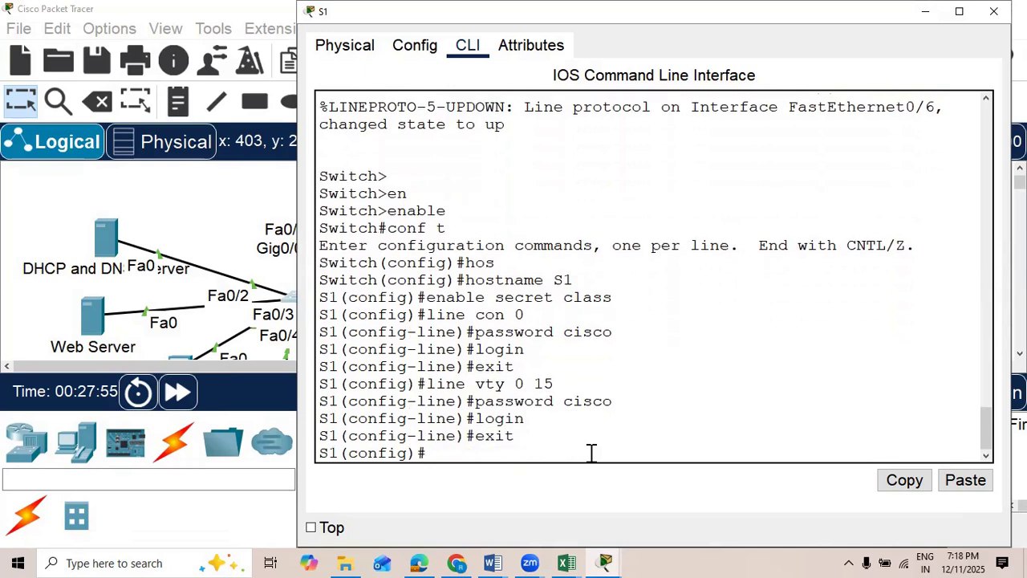
# Step: Encrypt S1's plaintext passwords with service password-encryption
pyautogui.press('BackSpace')
pyautogui.write('service apss')
pyautogui.press('Tab')
pyautogui.press('BackSpace')
pyautogui.press('BackSpace')
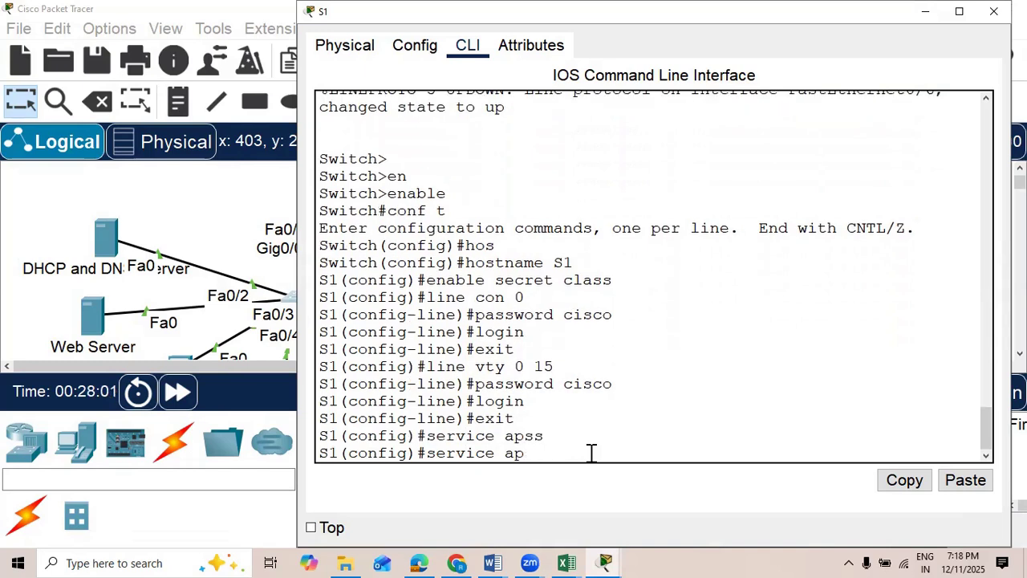
pyautogui.write('as')
pyautogui.press('Tab')
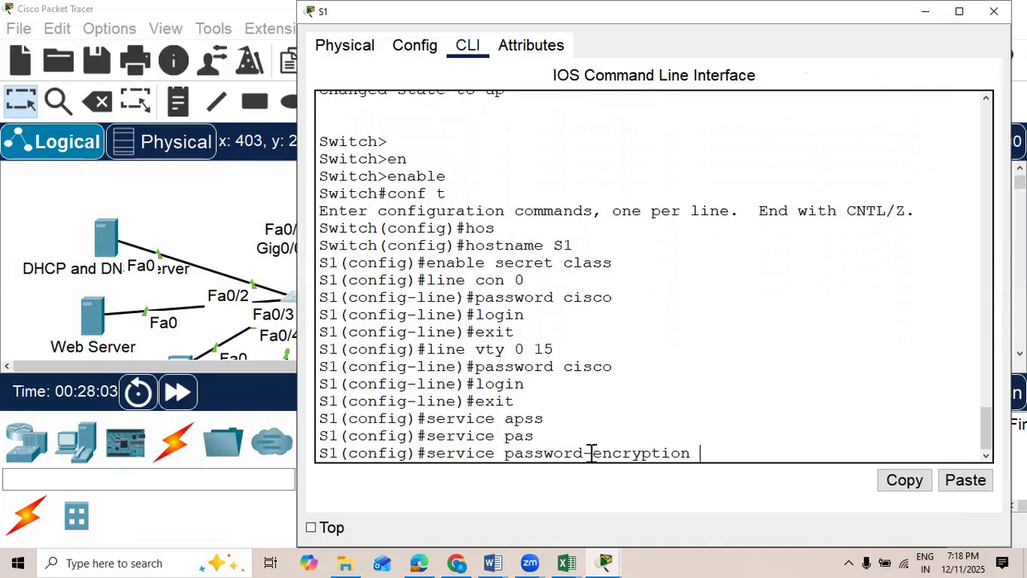
pyautogui.press('Return')
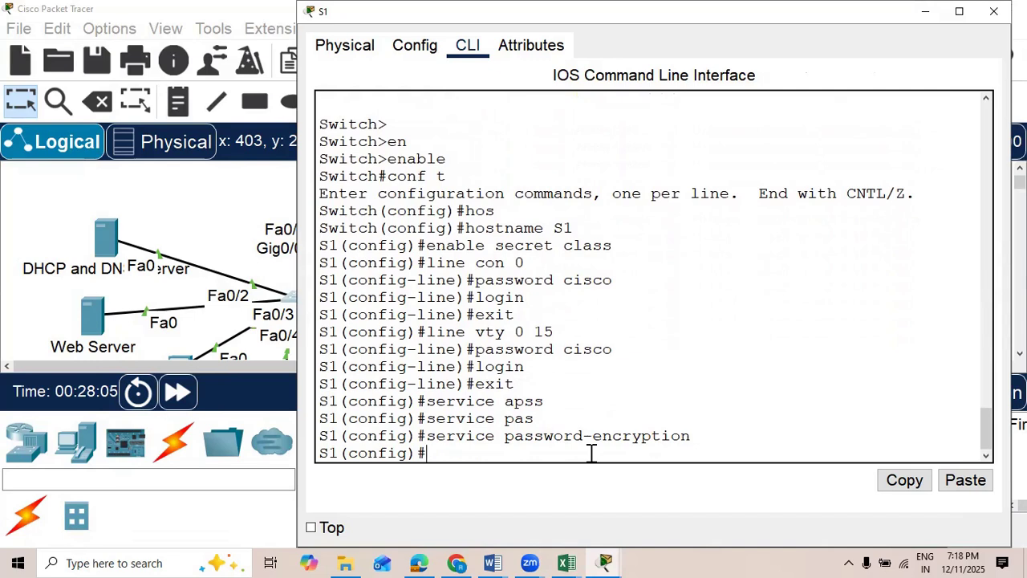
# Step: Create the message-of-the-day banner " hello " on S1 with banner motd
pyautogui.write('banner motd " hello ')
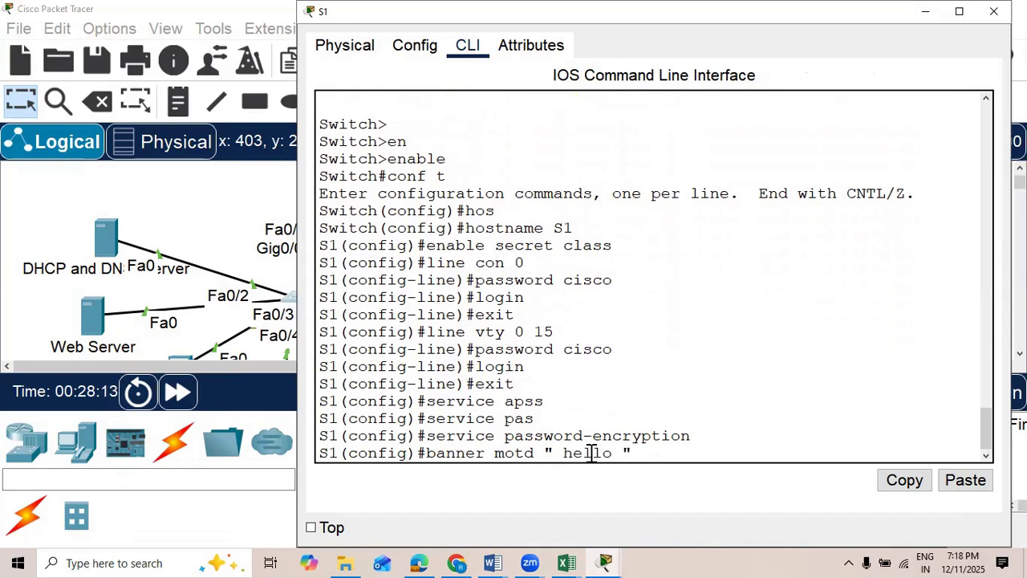
pyautogui.write('"')
pyautogui.press('Return')
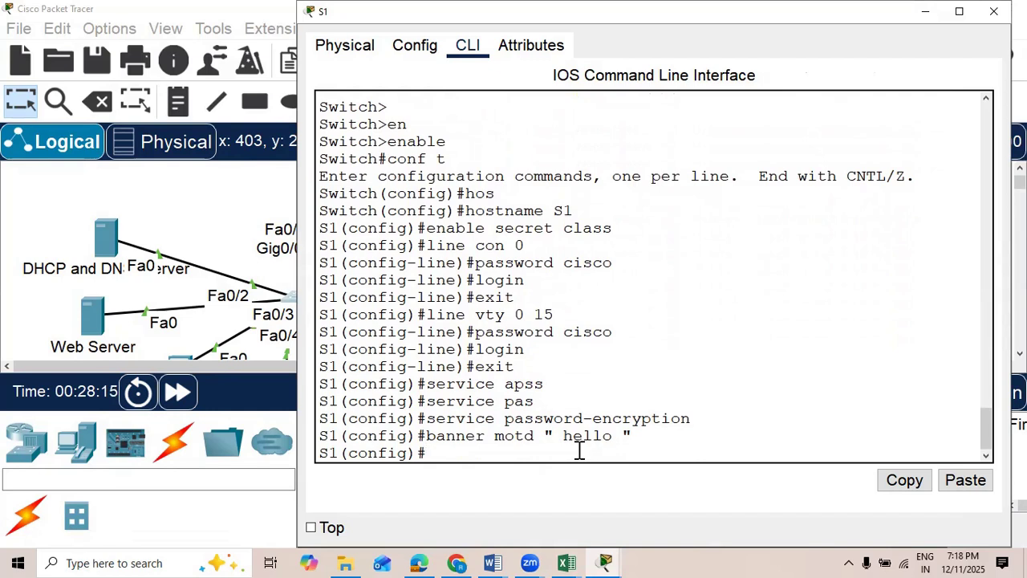
# Step: Save S1's configuration from global configuration mode with do wr
pyautogui.write('dow r')
pyautogui.press('Return')
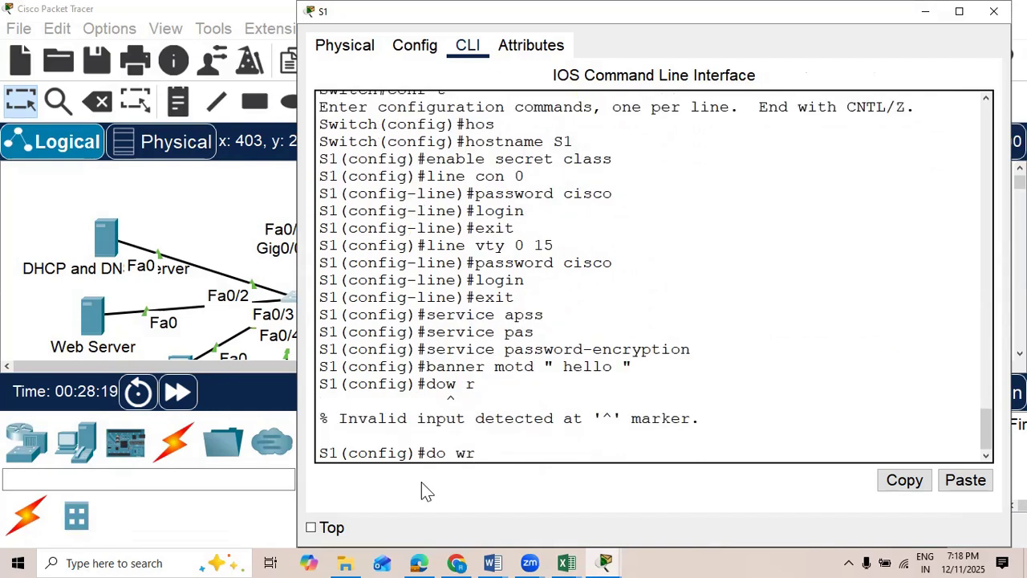
pyautogui.write('do wr')
pyautogui.press('Return')
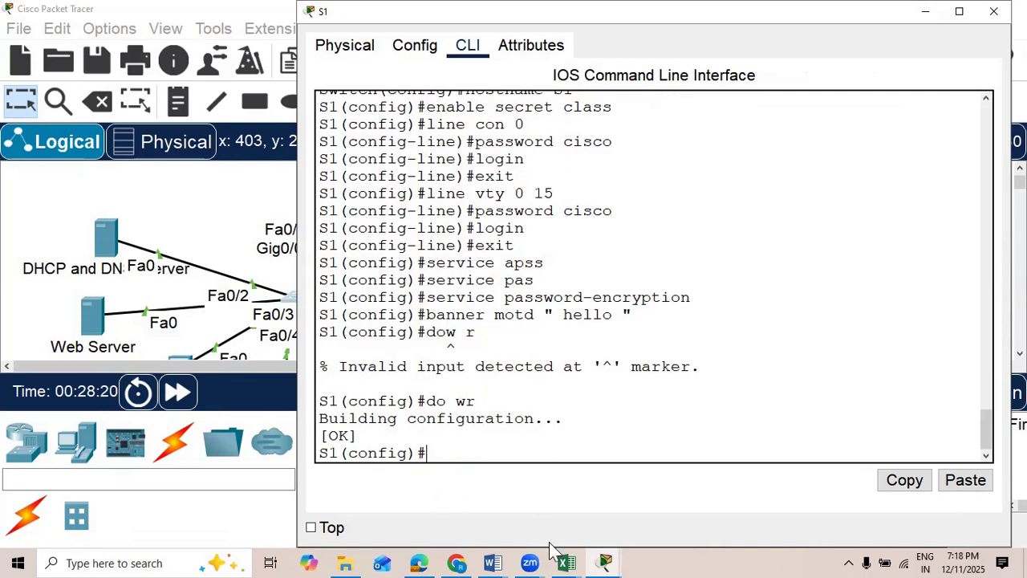
# Step: Switch to the Network project document in Word and read the switch's VLAN table
pyautogui.moveTo(492, 562)
pyautogui.click(705, 469)
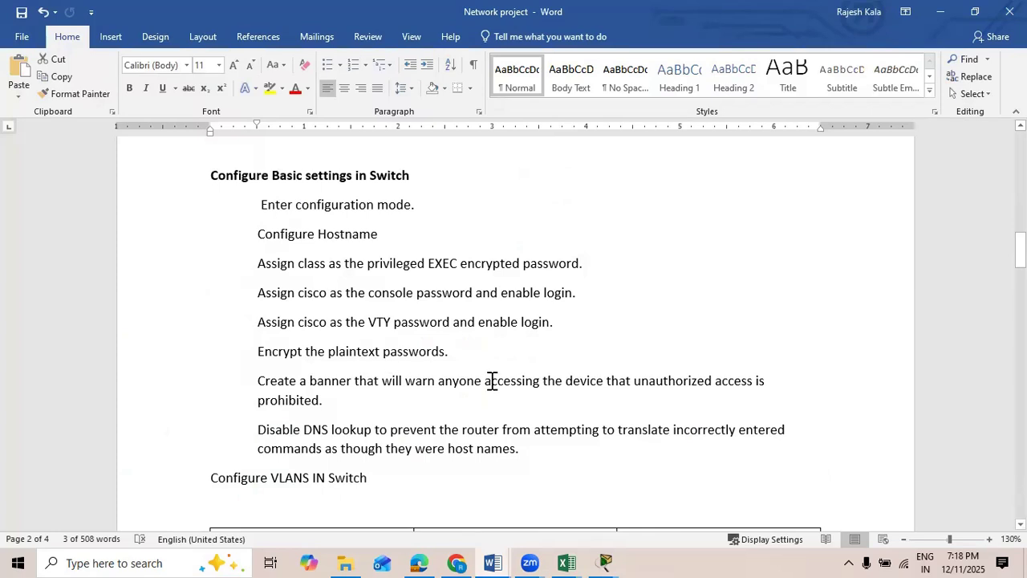
pyautogui.scroll(-5, 491, 381)
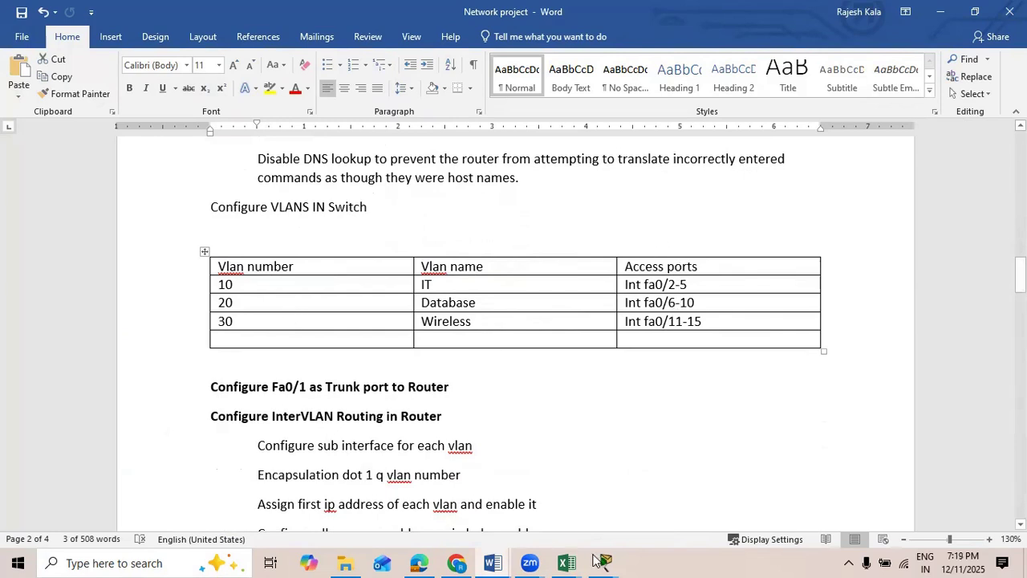
# Step: Return to S1's CLI in Packet Tracer, create VLAN 10 named IT and exit VLAN configuration
pyautogui.moveTo(603, 562)
pyautogui.click(468, 449)
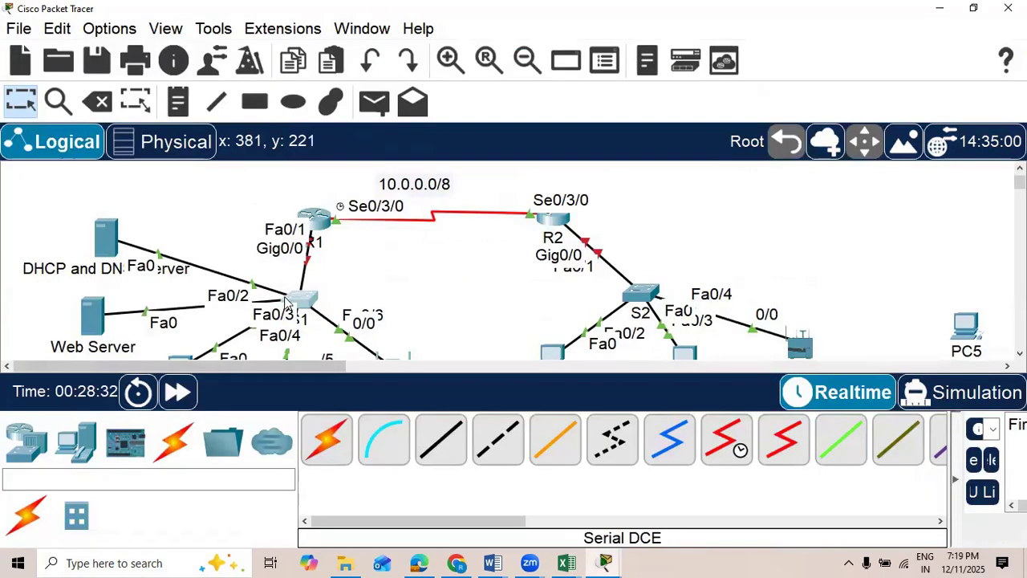
pyautogui.click(308, 313)
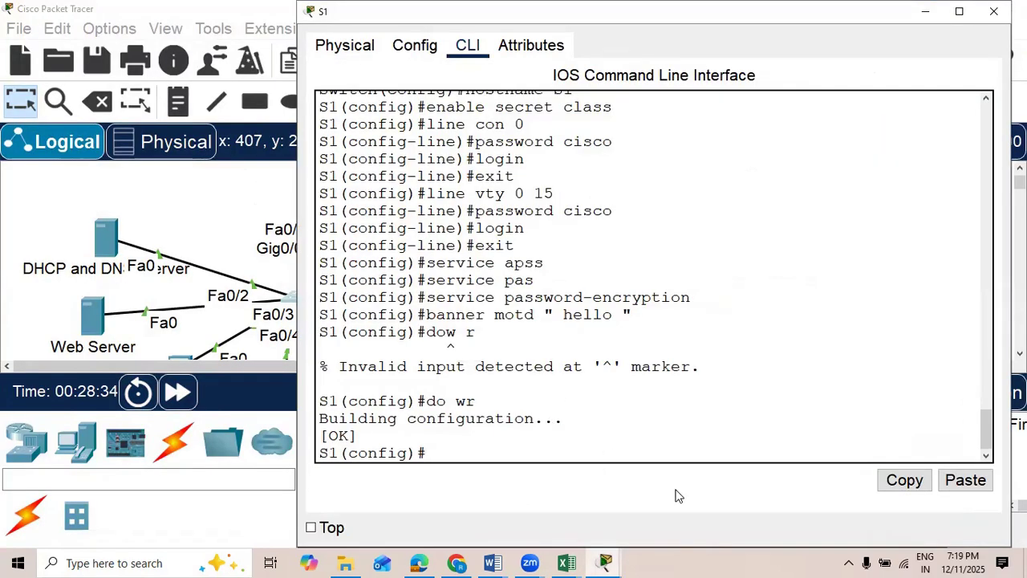
pyautogui.write('vlan 10')
pyautogui.press('Return')
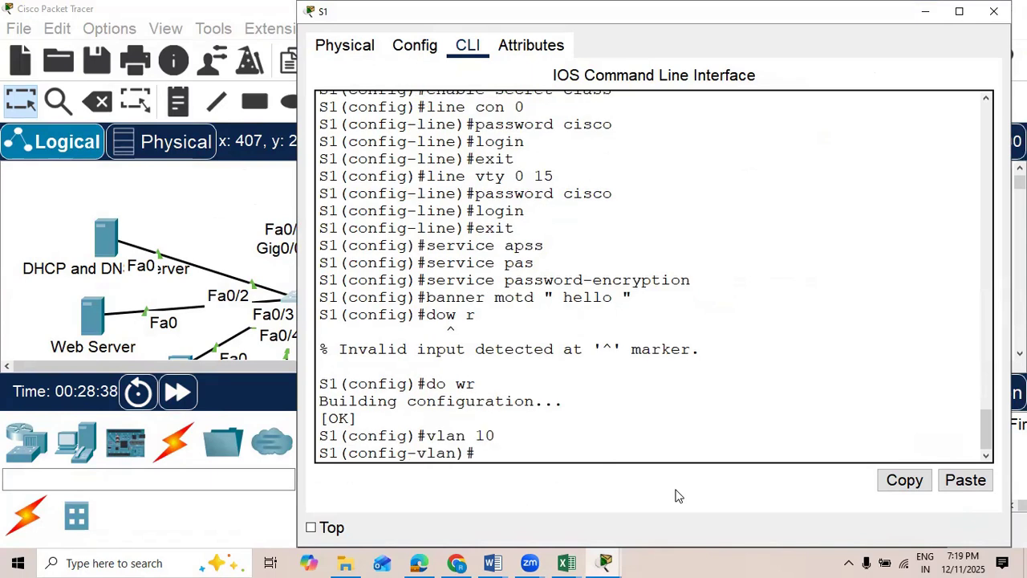
pyautogui.write('name IT')
pyautogui.press('Return')
pyautogui.write('exit')
pyautogui.press('Return')
# Step: Create VLAN 20 named database on S1 and exit VLAN configuration
pyautogui.write('vlan 20')
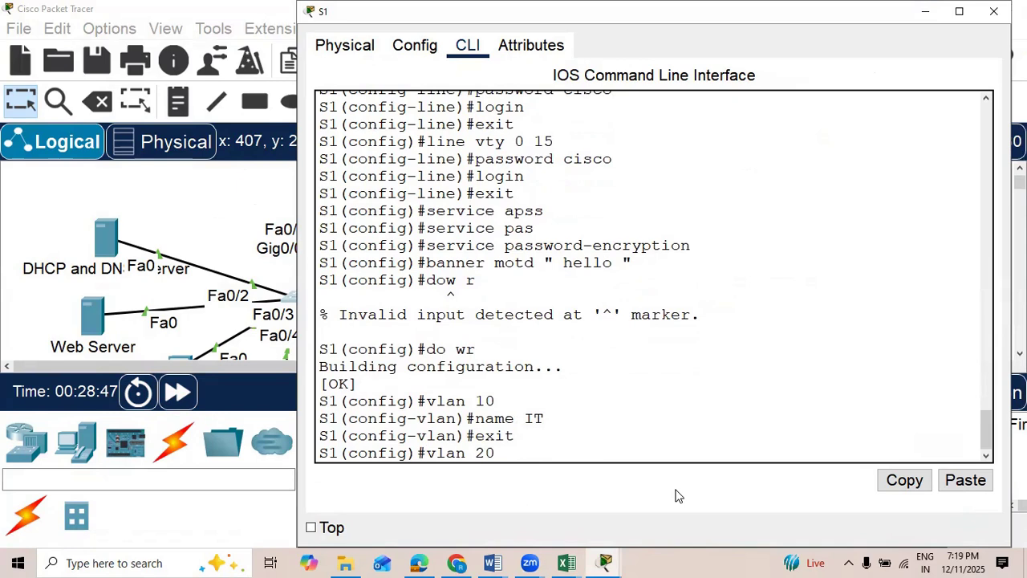
pyautogui.press('Return')
pyautogui.write('name database')
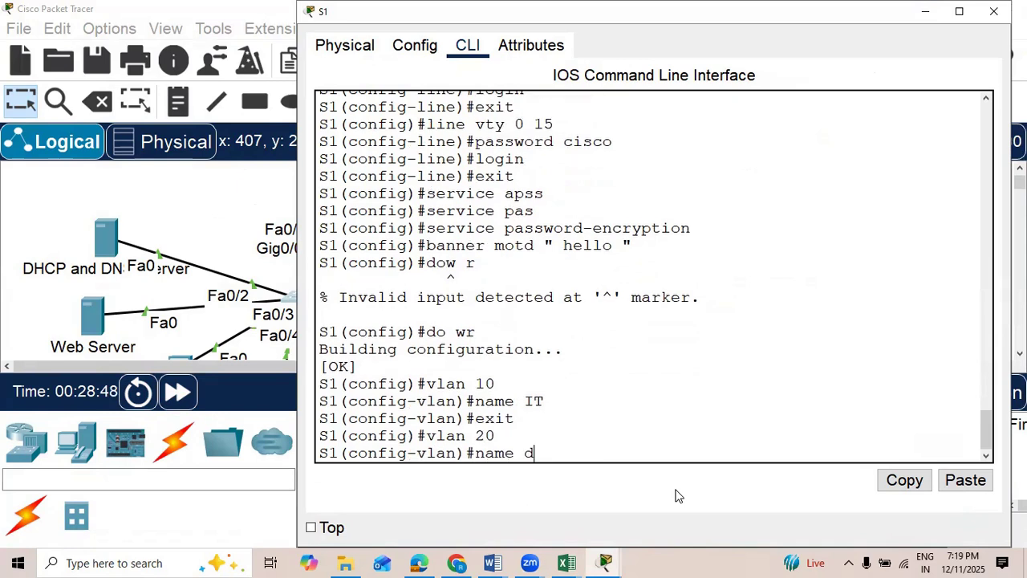
pyautogui.press('Return')
pyautogui.write('exit')
pyautogui.press('Return')
# Step: Create VLAN 30 named Wireless on S1
pyautogui.write('vla')
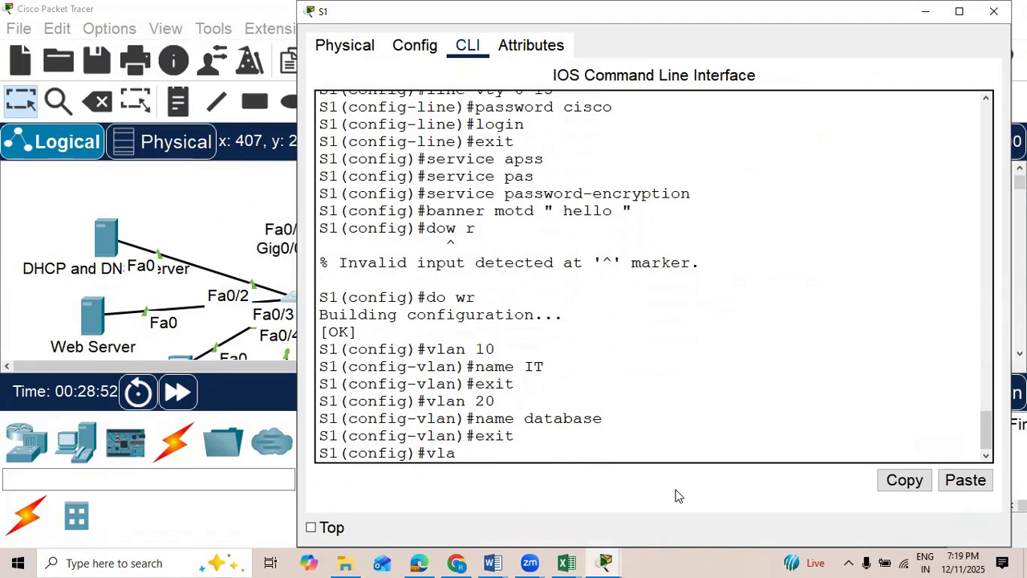
pyautogui.write('n 30')
pyautogui.press('Return')
pyautogui.write('name Wireless')
pyautogui.press('Return')
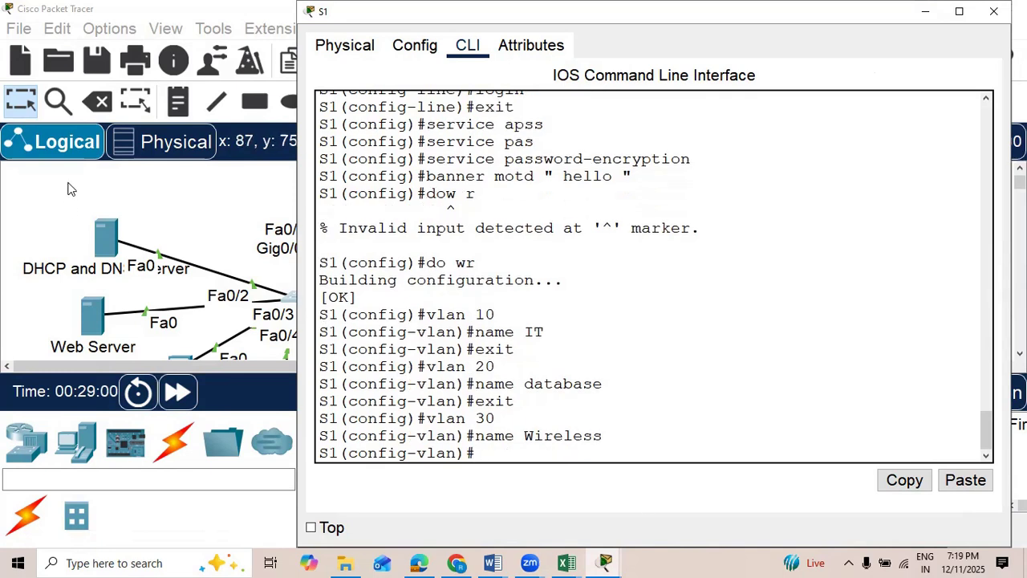
# Step: Return to the topology and shift switch S1 slightly upward towards router R1
pyautogui.click(111, 187)
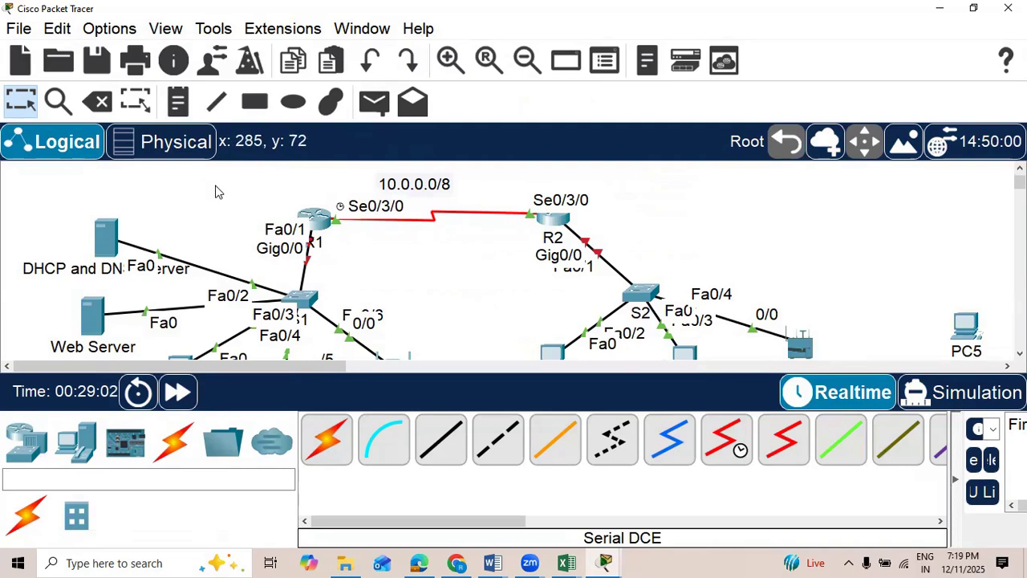
pyautogui.scroll(-2, 215, 191)
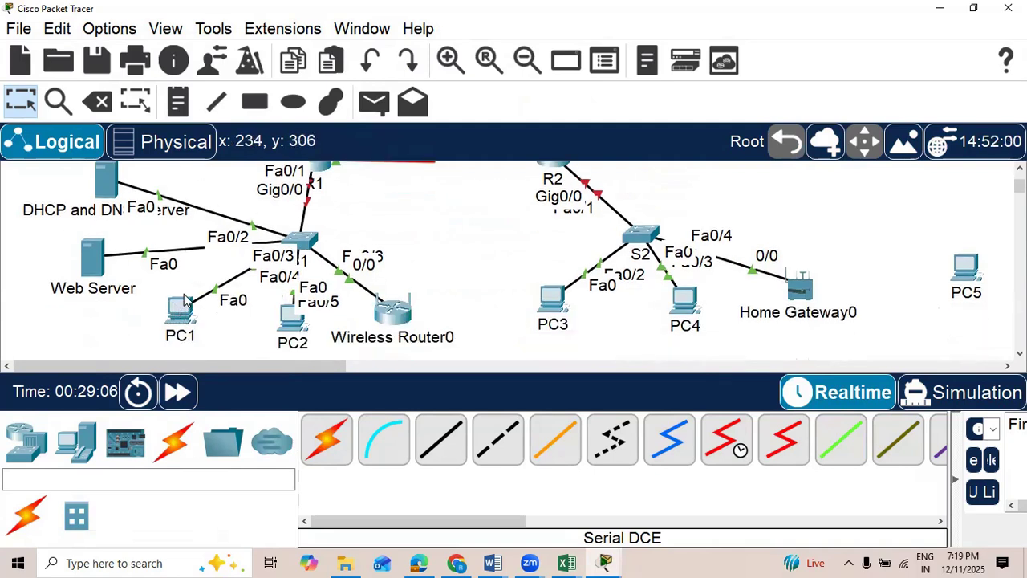
pyautogui.moveTo(178, 297)
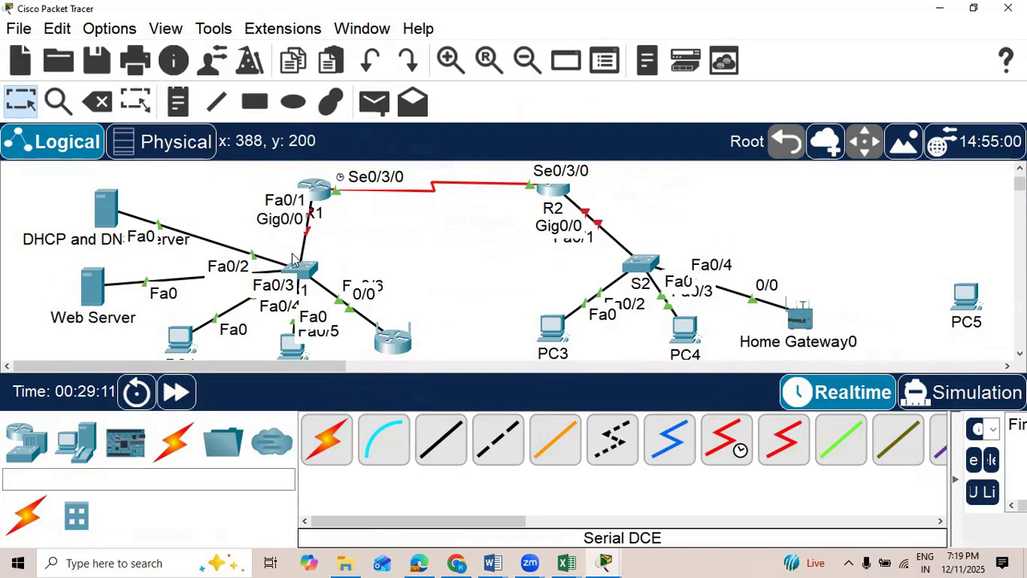
pyautogui.moveTo(305, 268)
pyautogui.mouseDown()
pyautogui.moveTo(306, 279)
pyautogui.moveTo(308, 255)
pyautogui.mouseUp()
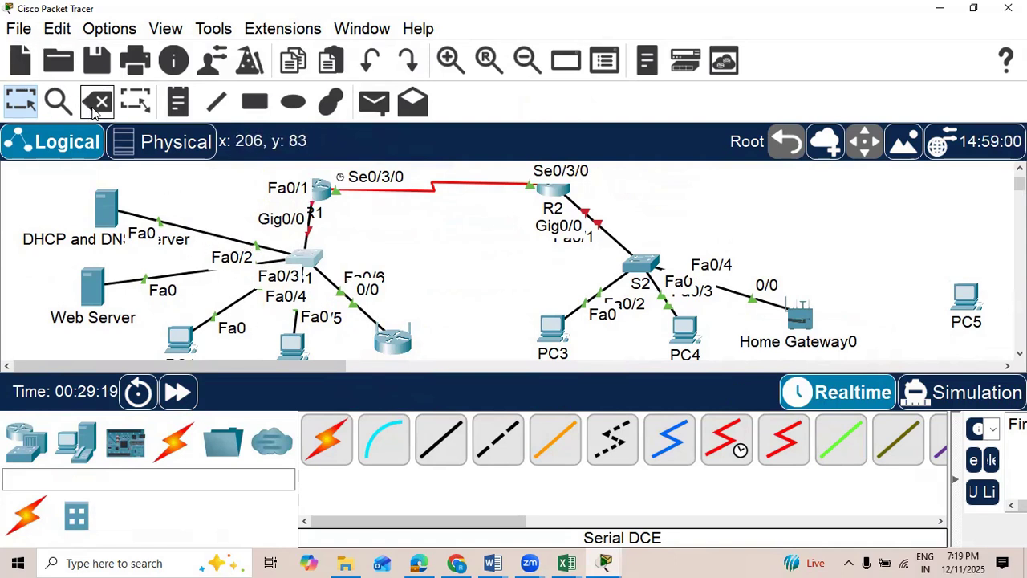
# Step: Switch to the Network project document in Word to check the access ports listed for each VLAN
pyautogui.click(493, 563)
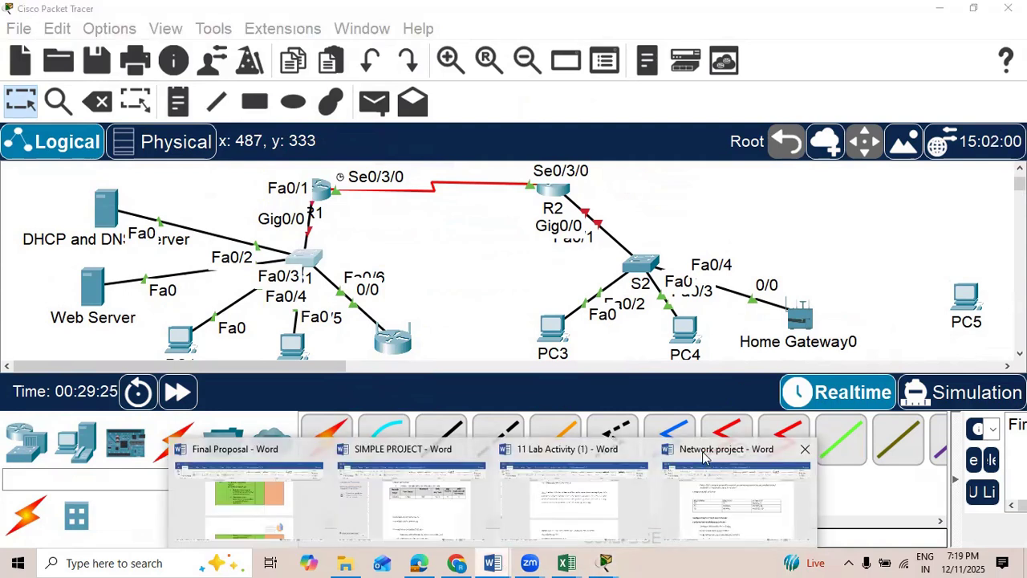
pyautogui.click(704, 456)
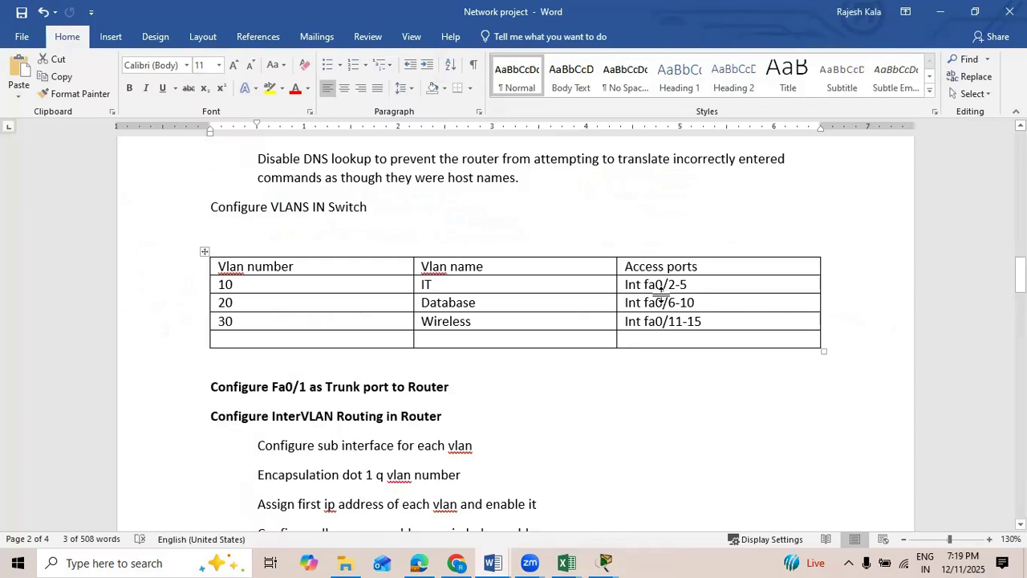
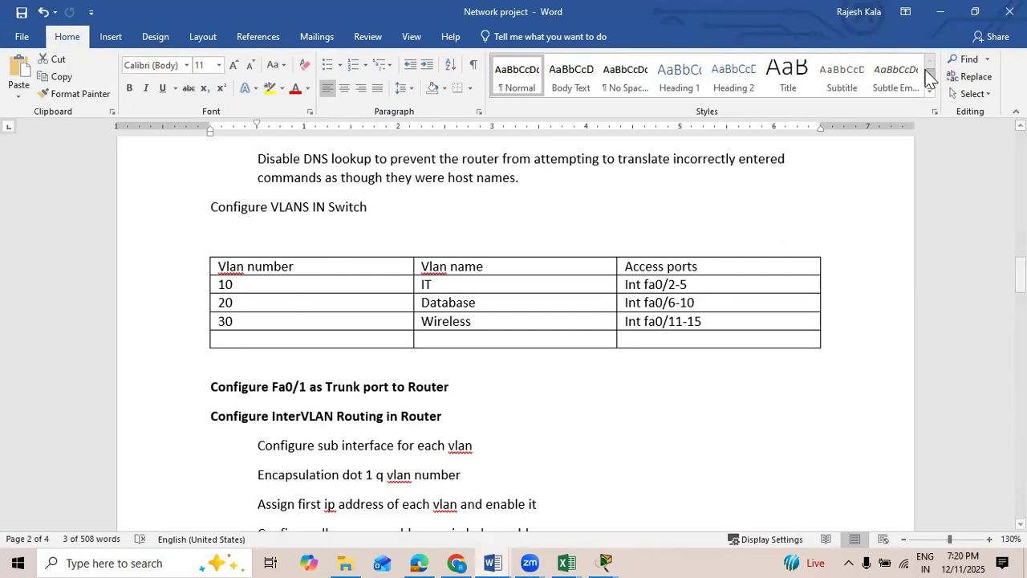
# Step: Switch to Packet Tracer and spread the DHCP and DNS server, Web Server, PC1 and Wireless Router0 out around switch S1
pyautogui.click(605, 562)
pyautogui.click(478, 458)
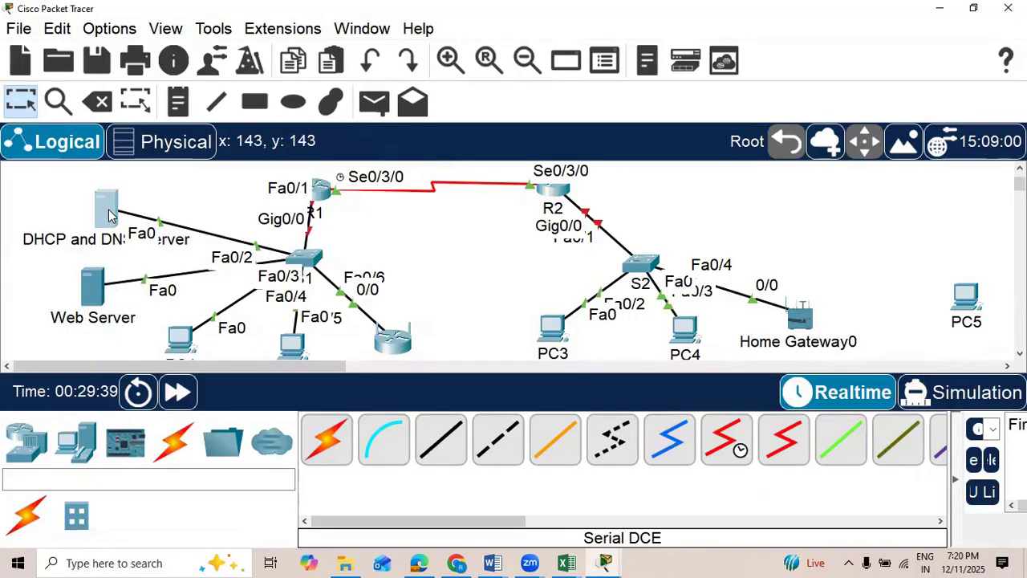
pyautogui.moveTo(106, 212); pyautogui.dragTo(115, 188)
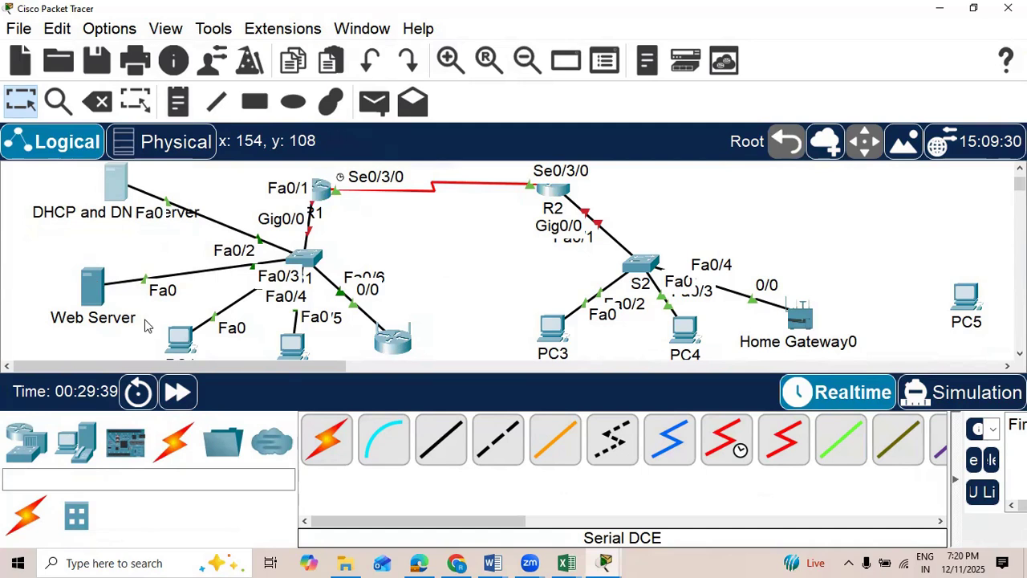
pyautogui.moveTo(176, 342); pyautogui.dragTo(161, 319)
pyautogui.moveTo(395, 342); pyautogui.dragTo(431, 318)
# Step: Delete the cable between S1 port Fa0/5 and the PC directly below the switch, keeping Wireless Router0
pyautogui.click(92, 109)
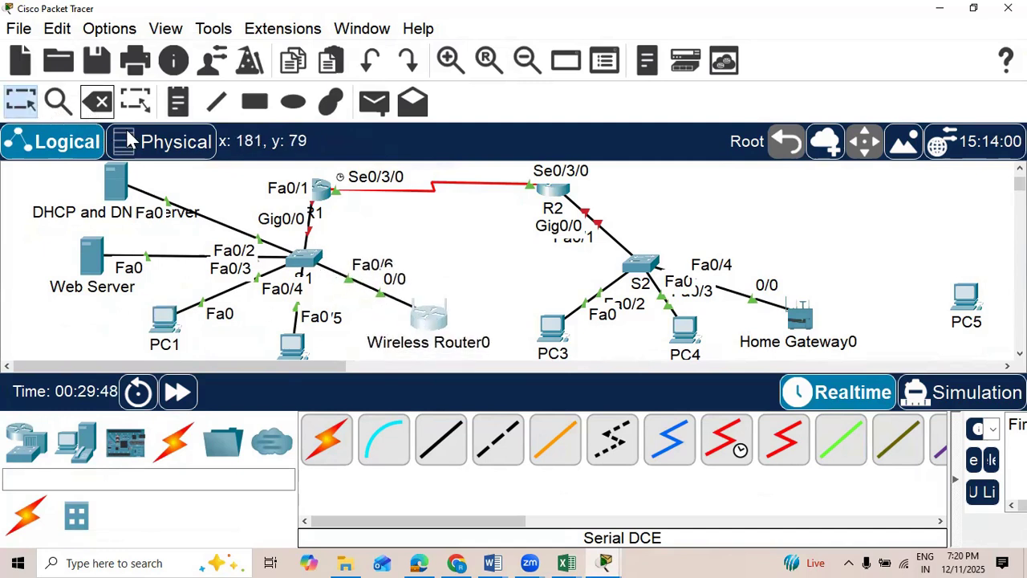
pyautogui.click(647, 301)
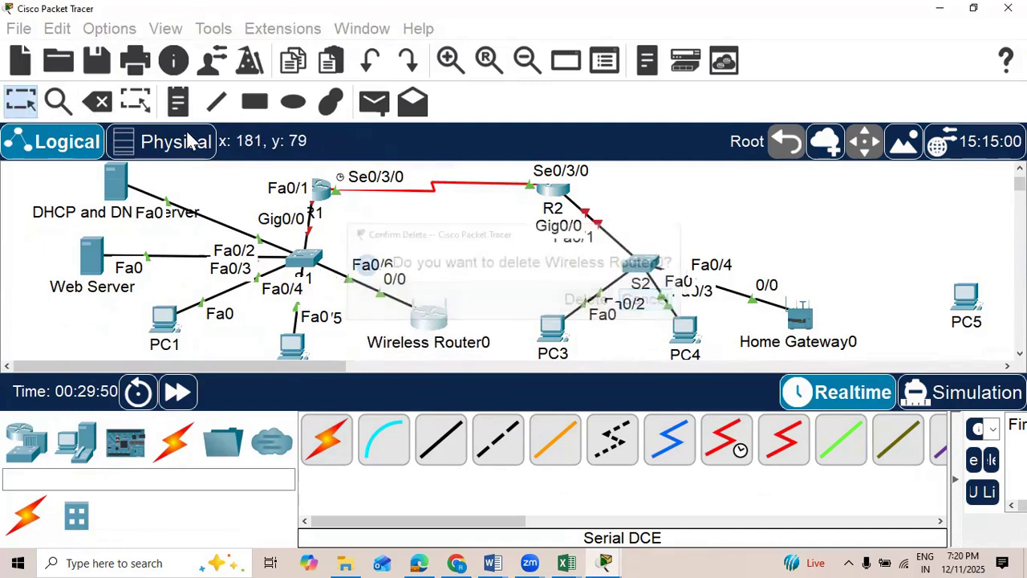
pyautogui.click(110, 108)
pyautogui.click(300, 305)
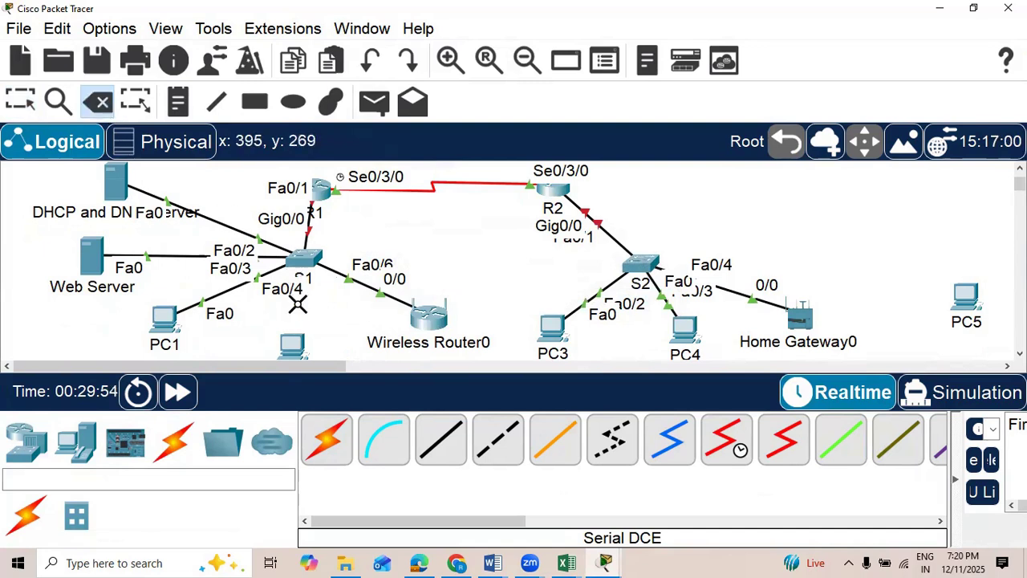
pyautogui.moveTo(493, 562)
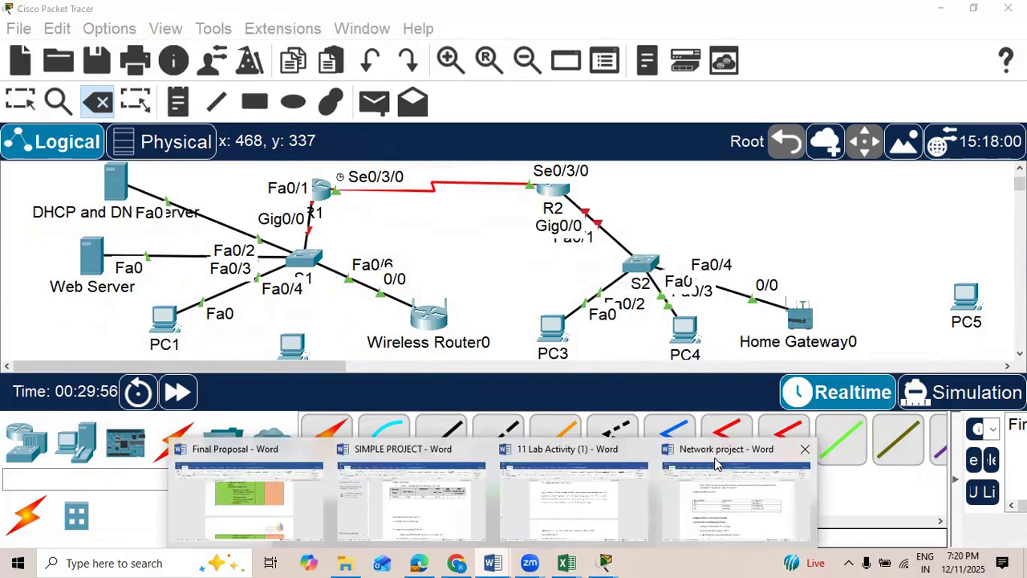
pyautogui.click(722, 453)
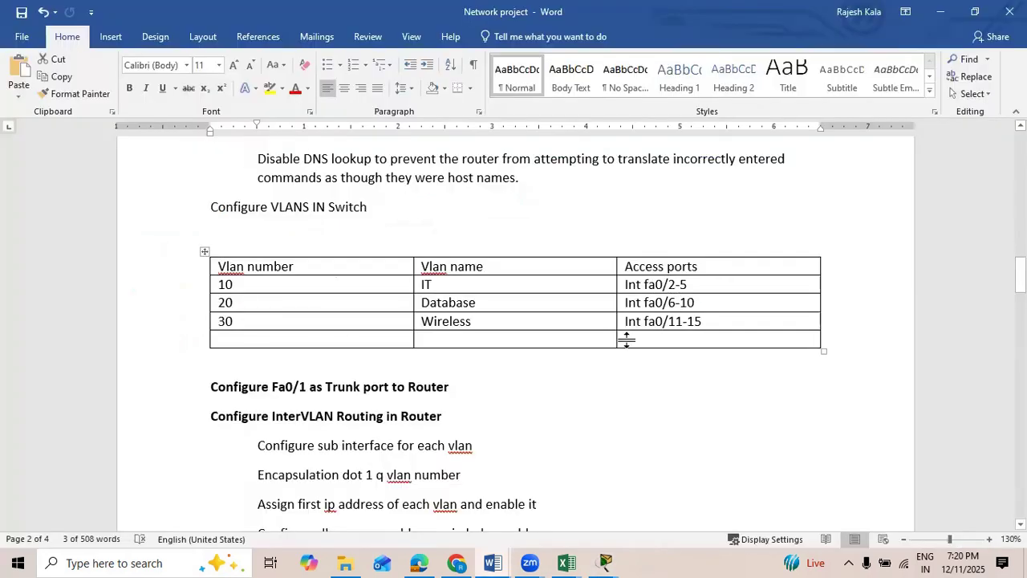
pyautogui.click(605, 563)
pyautogui.click(441, 441)
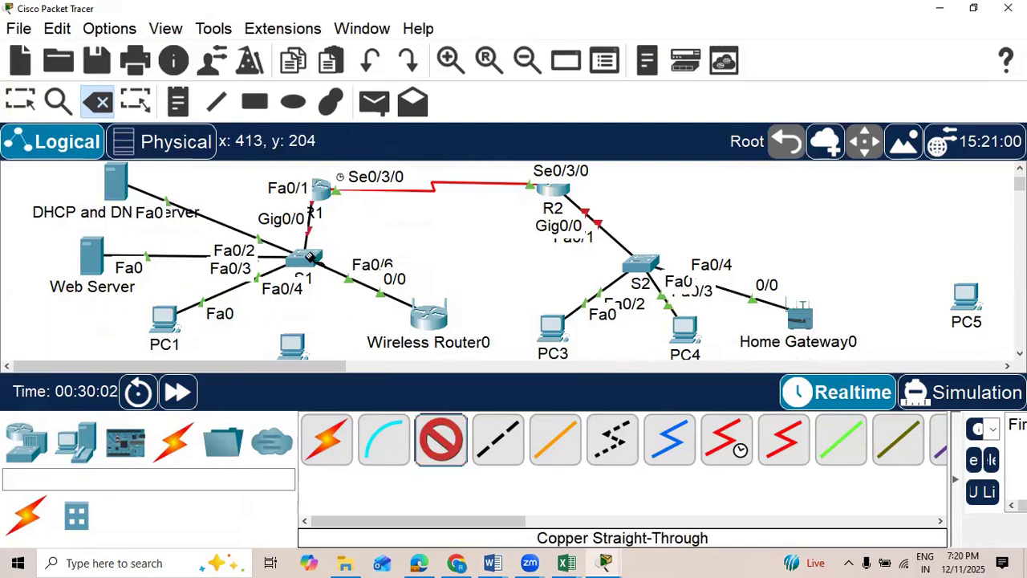
pyautogui.click(311, 259)
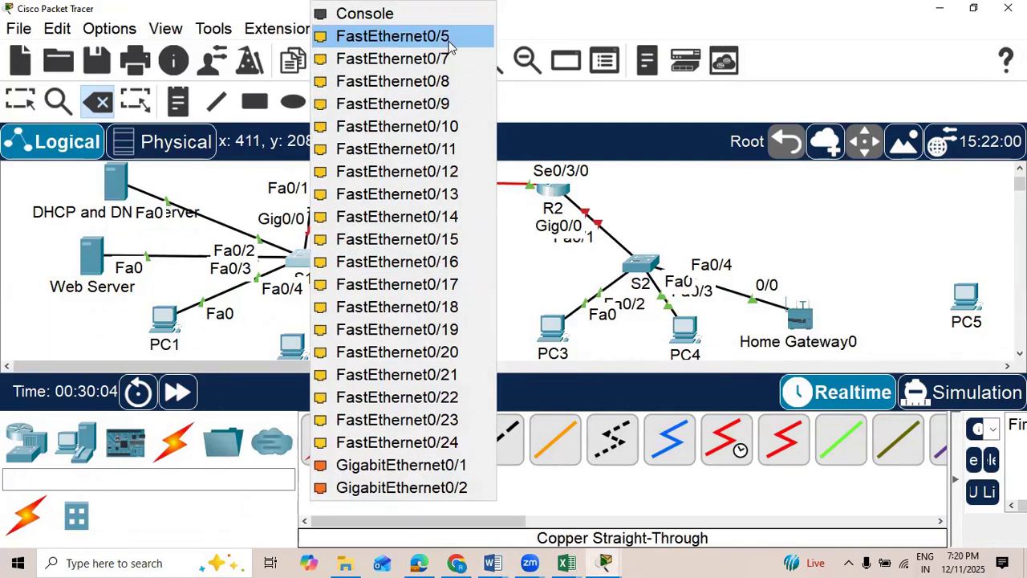
pyautogui.click(66, 294)
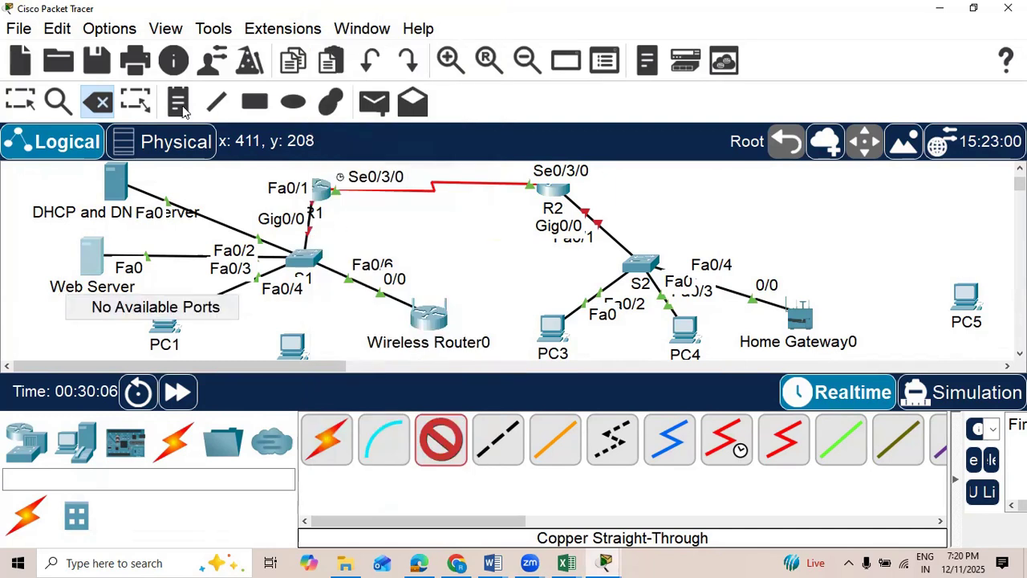
pyautogui.click(102, 101)
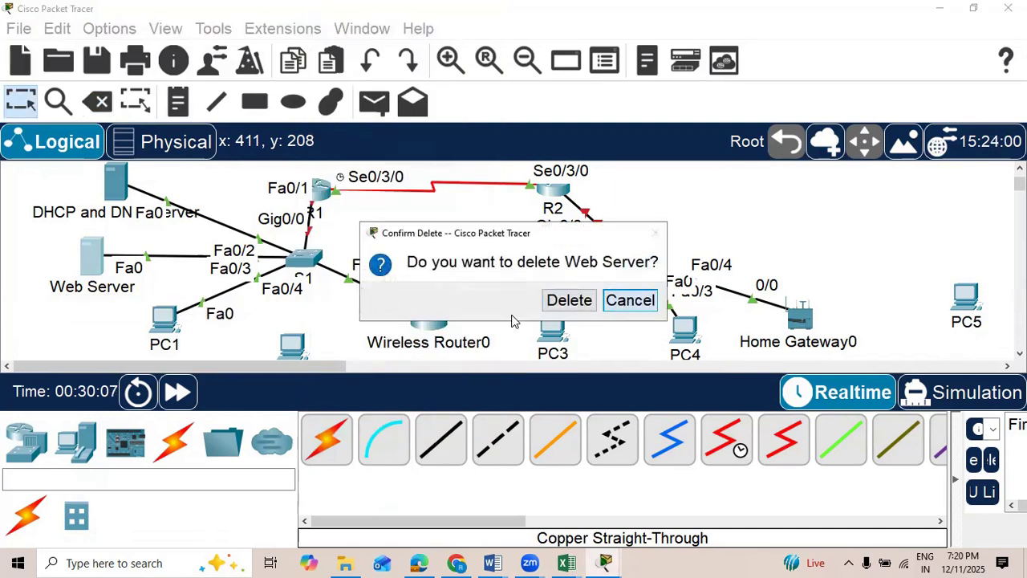
pyautogui.click(628, 299)
# Step: Delete the cable between S1 port Fa0/6 and Wireless Router0
pyautogui.click(99, 103)
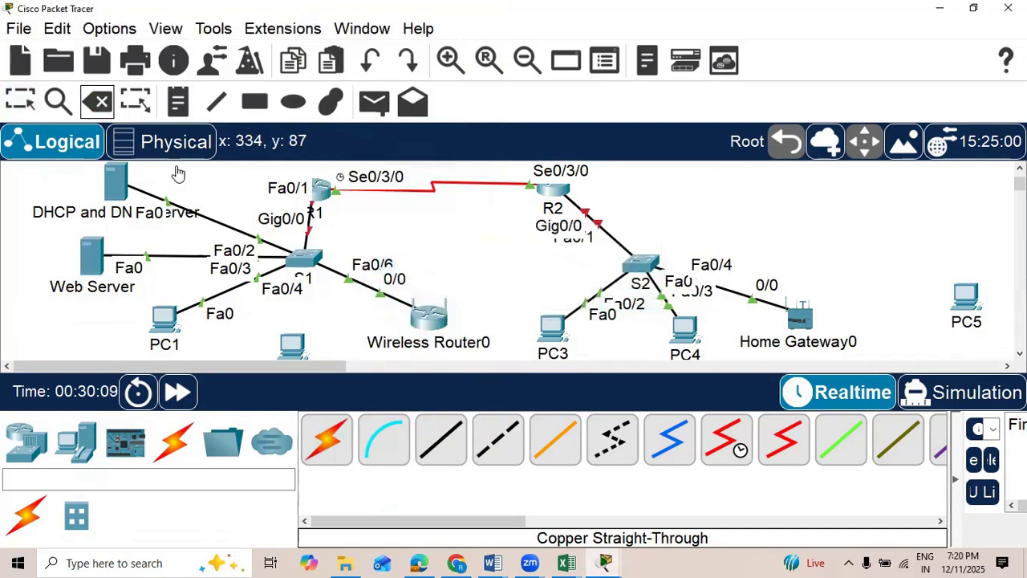
pyautogui.click(374, 287)
pyautogui.press('Escape')
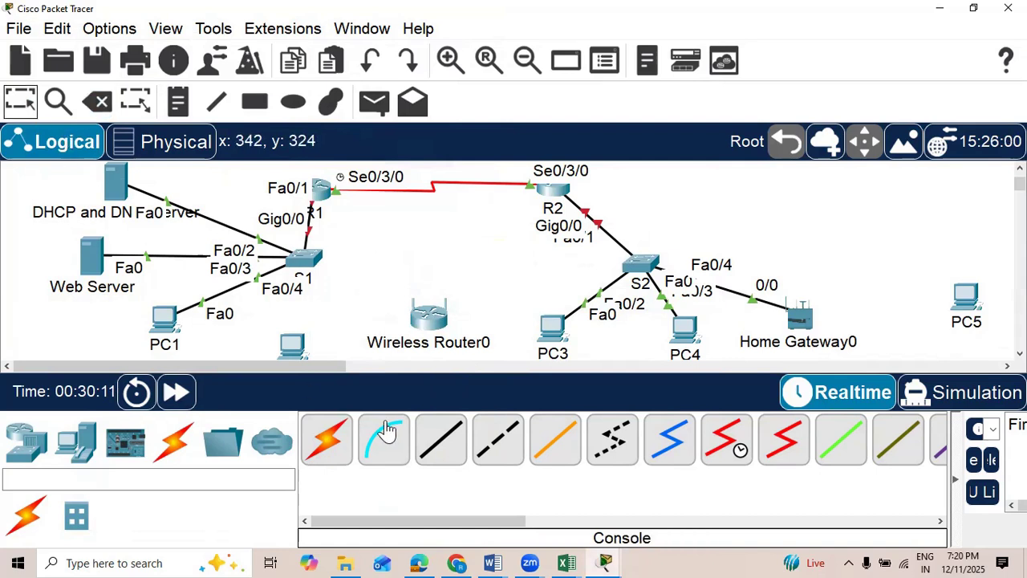
# Step: Connect S1 port FastEthernet0/6 to FastEthernet0 of the PC directly below the switch with a copper straight-through cable
pyautogui.click(441, 440)
pyautogui.click(311, 255)
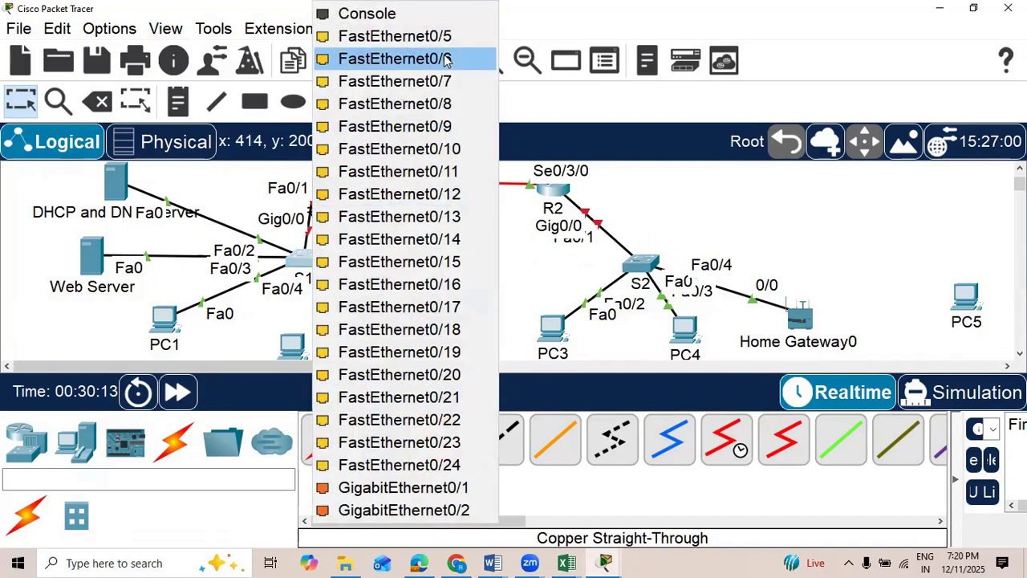
pyautogui.click(377, 57)
pyautogui.click(296, 343)
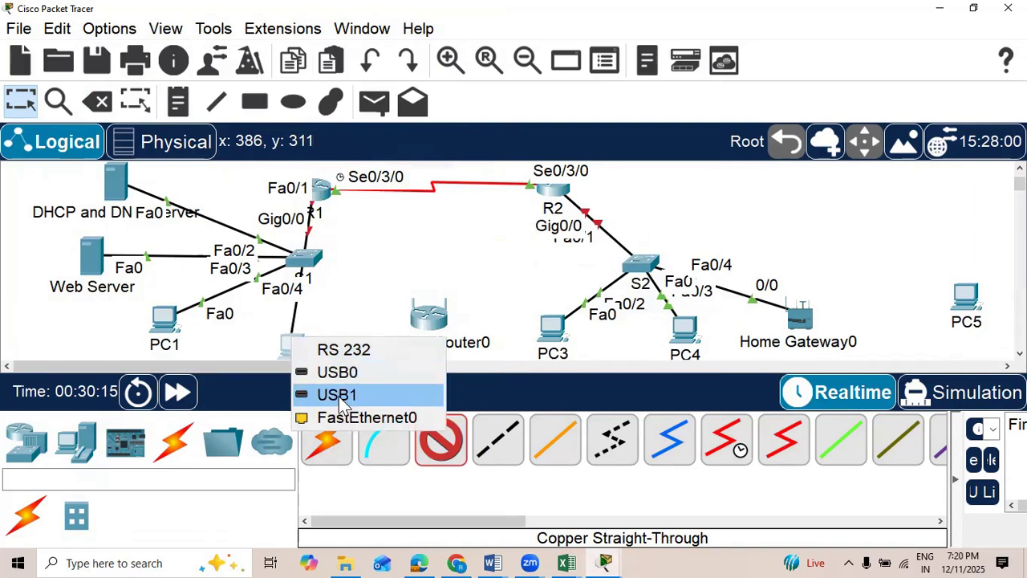
pyautogui.click(329, 416)
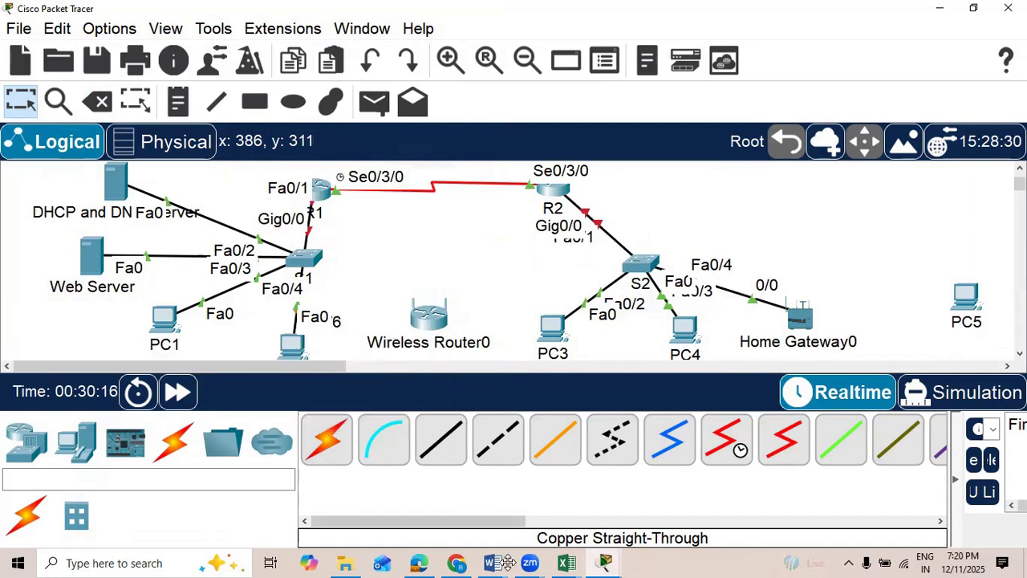
# Step: Check the Wireless VLAN's ports in the Network project document and connect S1 FastEthernet0/11 to Wireless Router0's Internet port with copper straight-through cable
pyautogui.moveTo(507, 563)
pyautogui.click(740, 456)
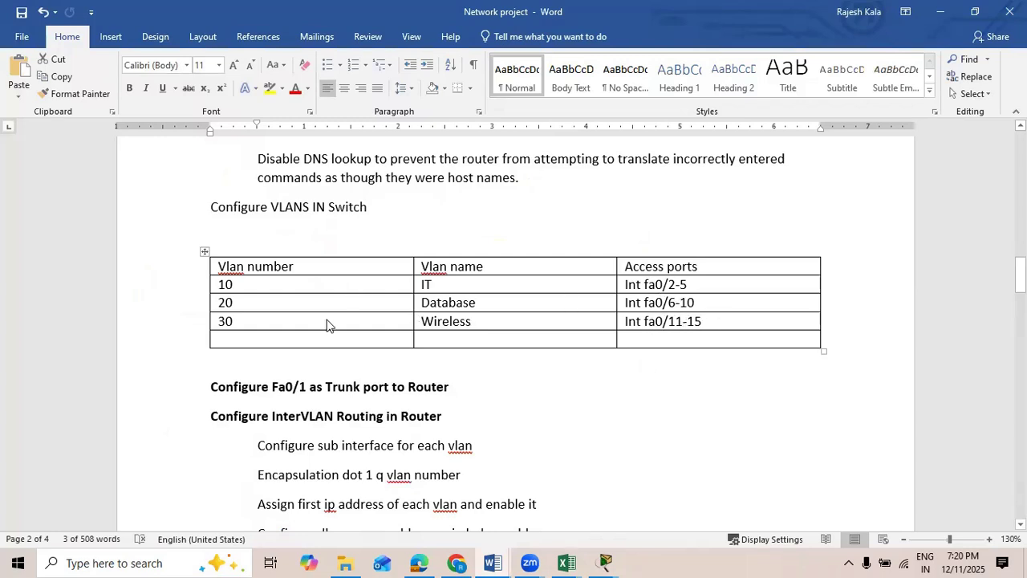
pyautogui.hotkey('alt', 'Tab')
pyautogui.click(440, 440)
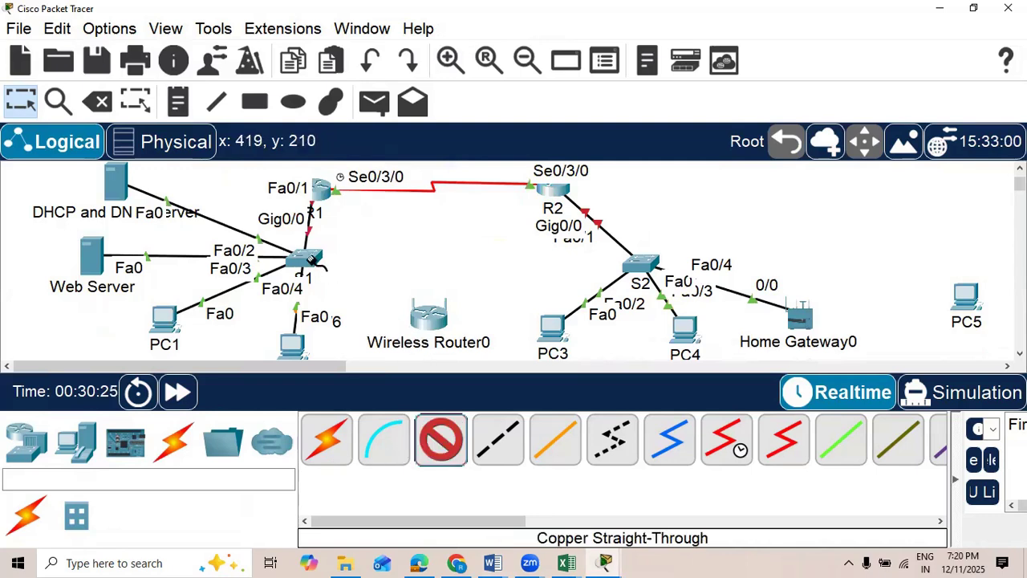
pyautogui.click(310, 255)
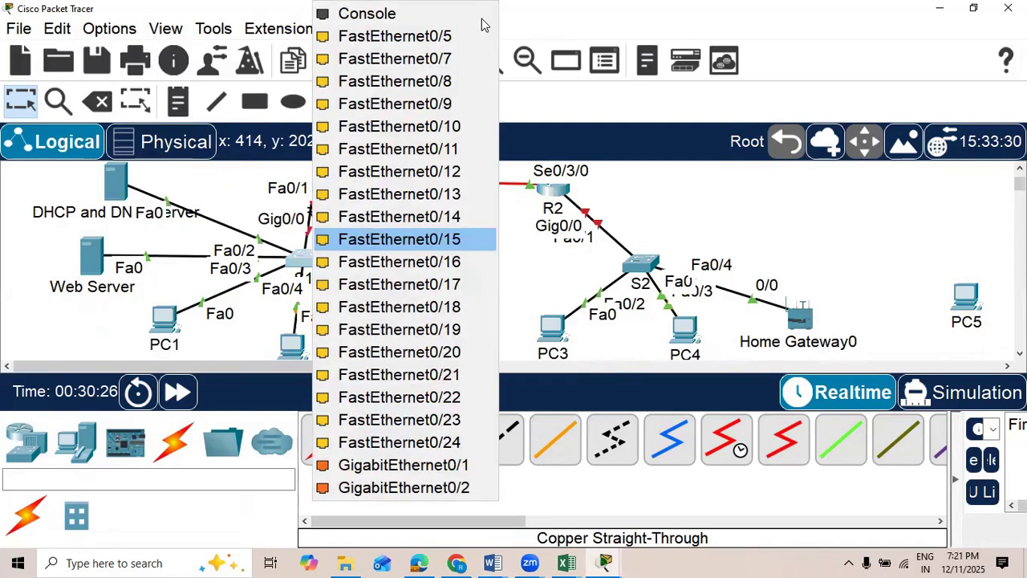
pyautogui.click(455, 148)
pyautogui.click(433, 321)
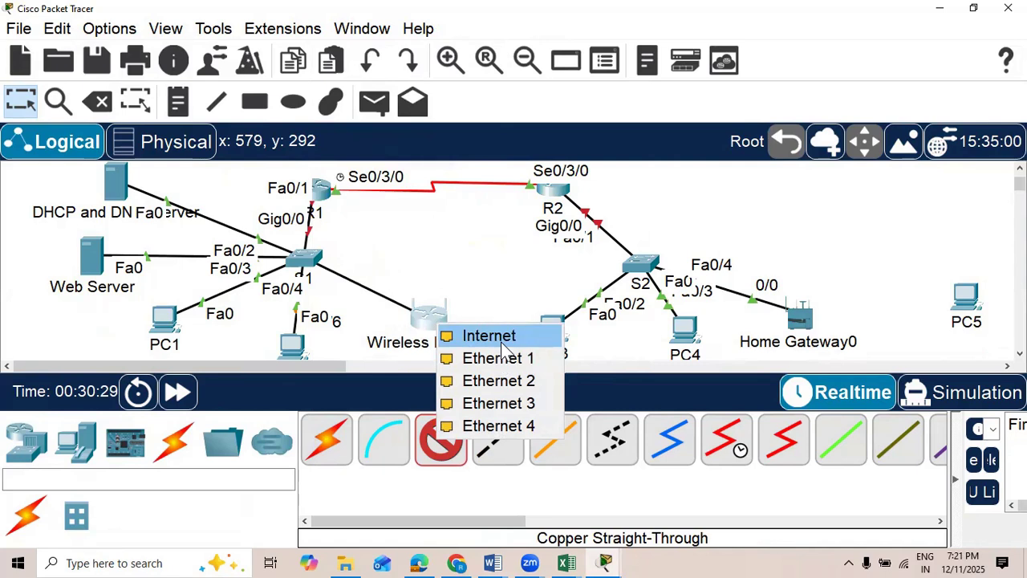
pyautogui.click(498, 334)
# Step: Open S1's command line and exit VLAN configuration mode
pyautogui.click(305, 261)
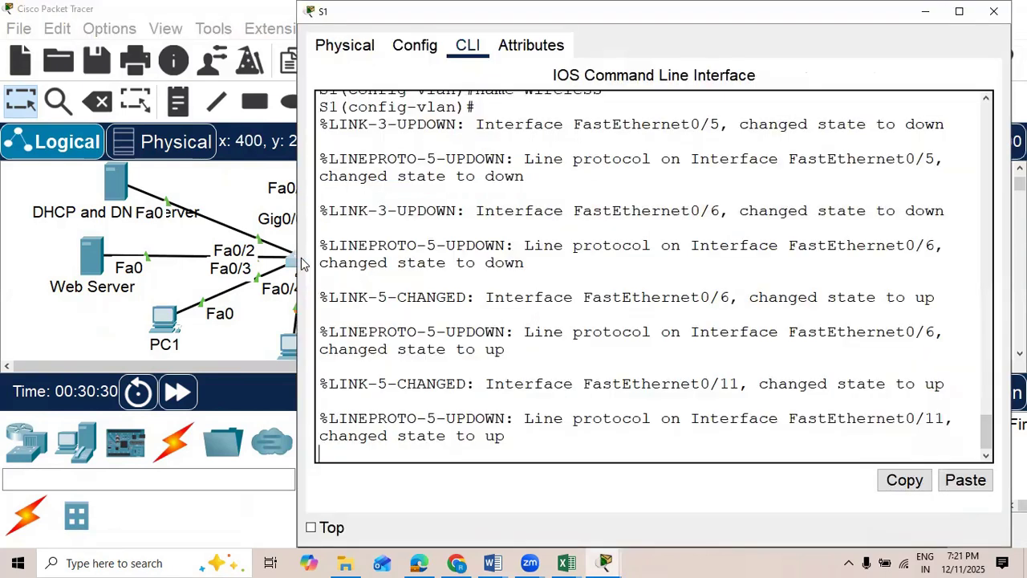
pyautogui.press('Return')
pyautogui.write('exit')
pyautogui.press('Return')
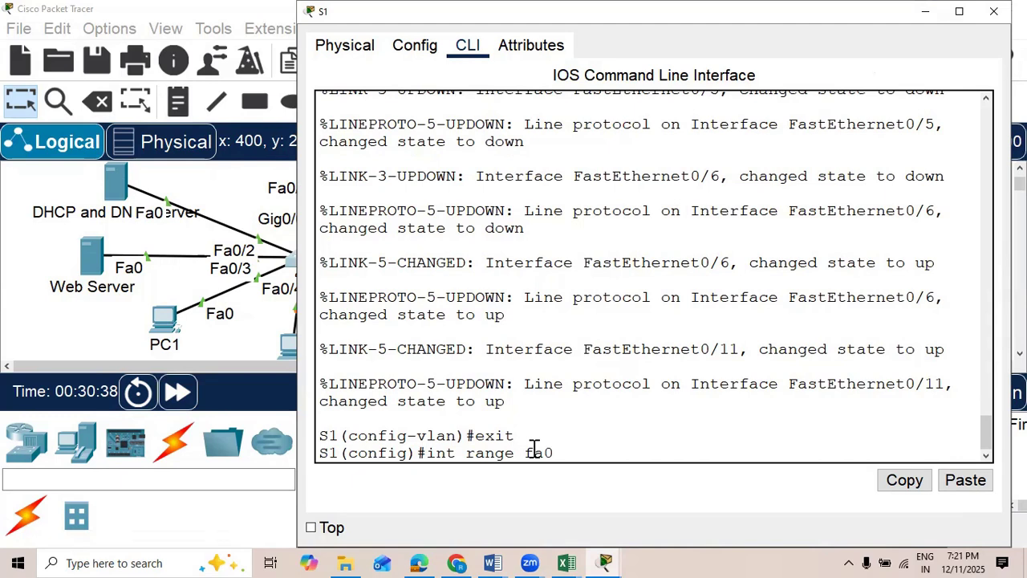
# Step: Check the VLAN 10 access port range in the Network project document in Word and return to S1's command line
pyautogui.write('int range fa0/1-5')
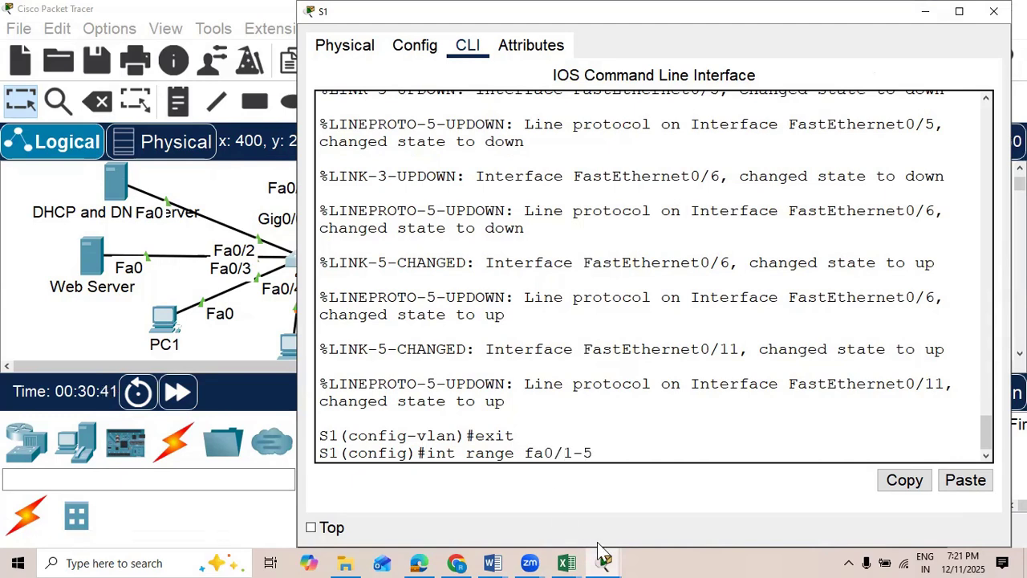
pyautogui.moveTo(492, 562)
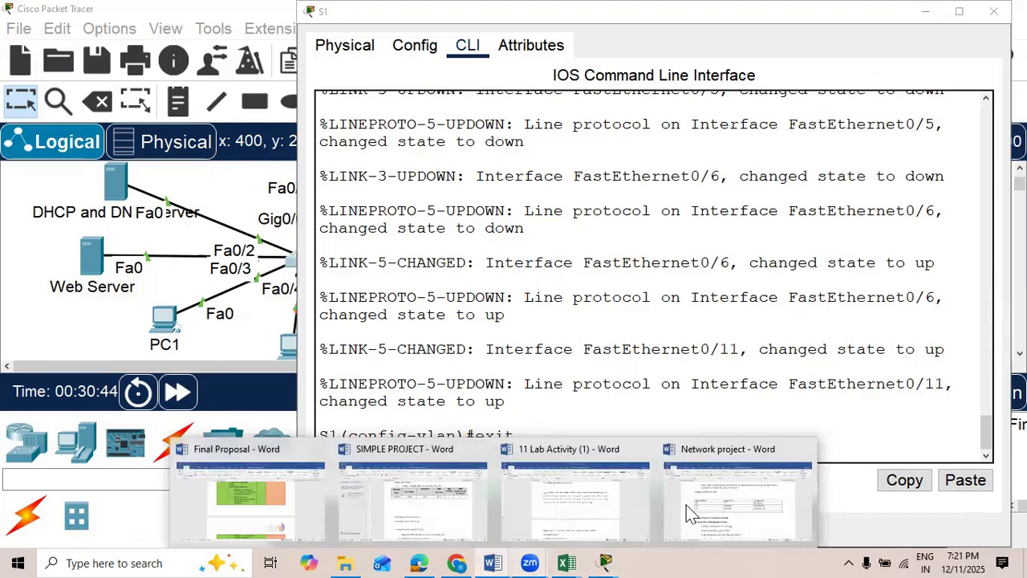
pyautogui.click(730, 482)
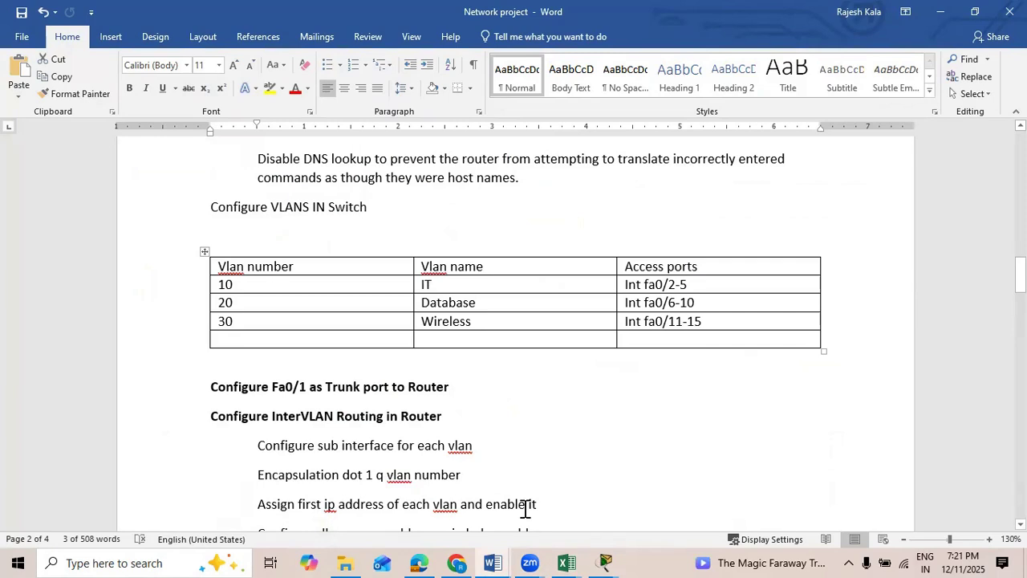
pyautogui.click(603, 559)
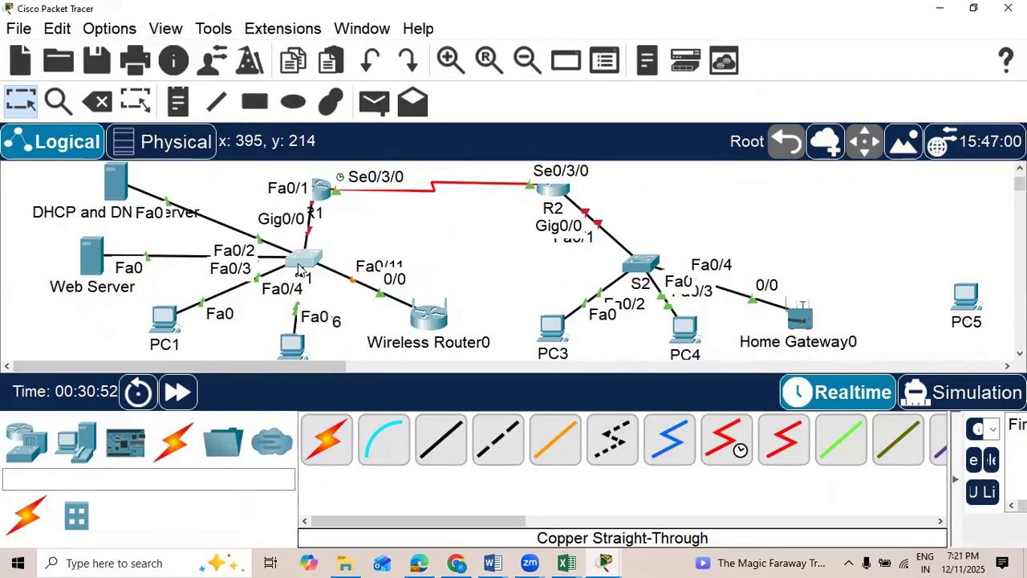
pyautogui.click(298, 265)
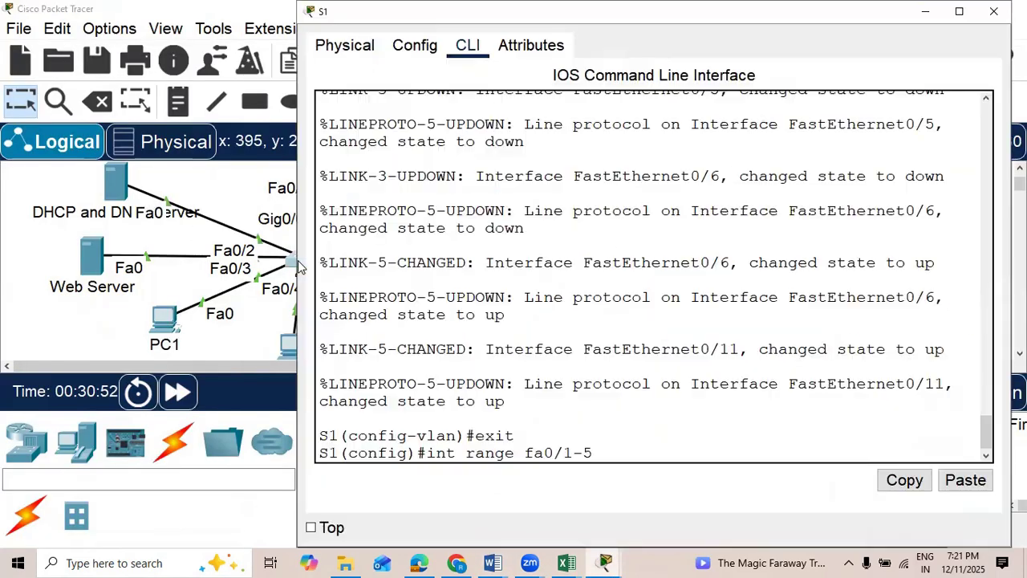
pyautogui.click(115, 168)
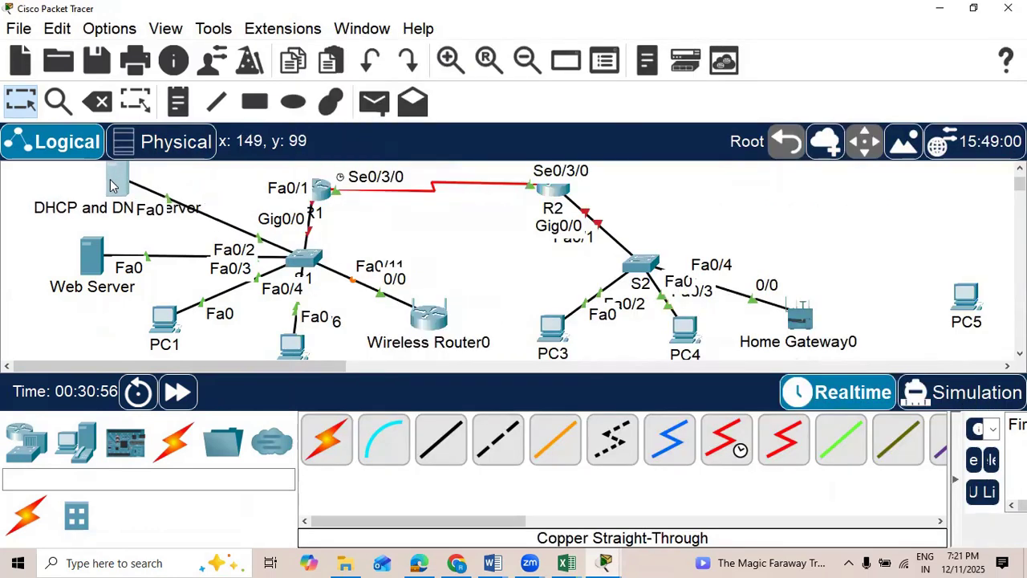
pyautogui.click(298, 263)
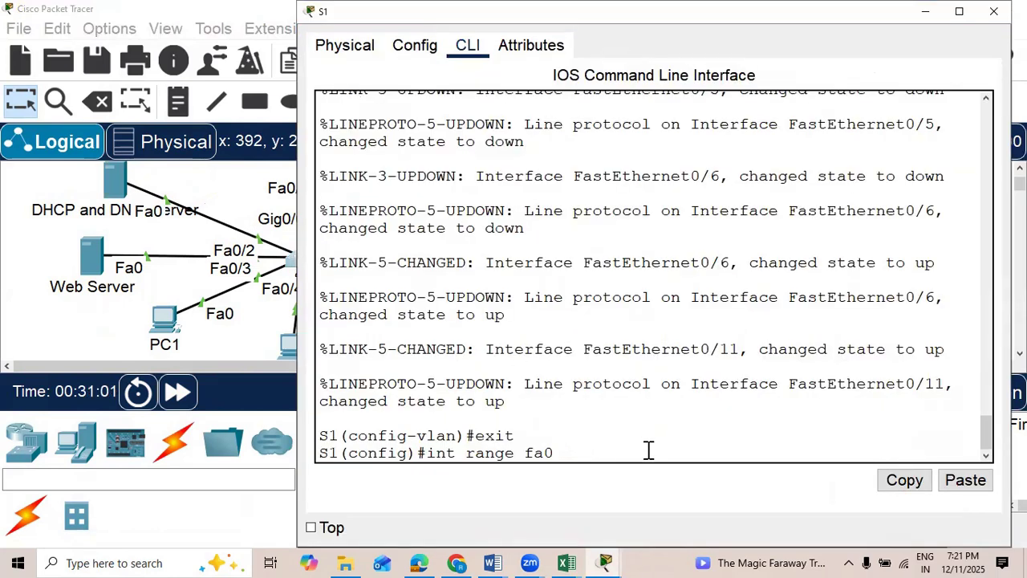
# Step: Set S1 interface range fa0/2-5 to access mode in VLAN 10 and exit the range configuration
pyautogui.write('witchpor')
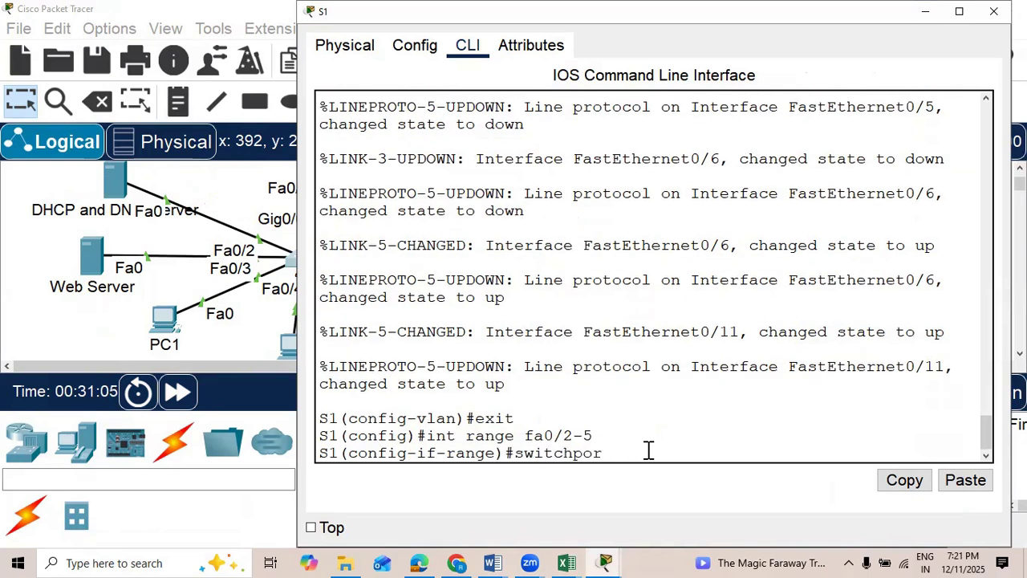
pyautogui.write('t mode access')
pyautogui.press('Return')
pyautogui.write('switchpo')
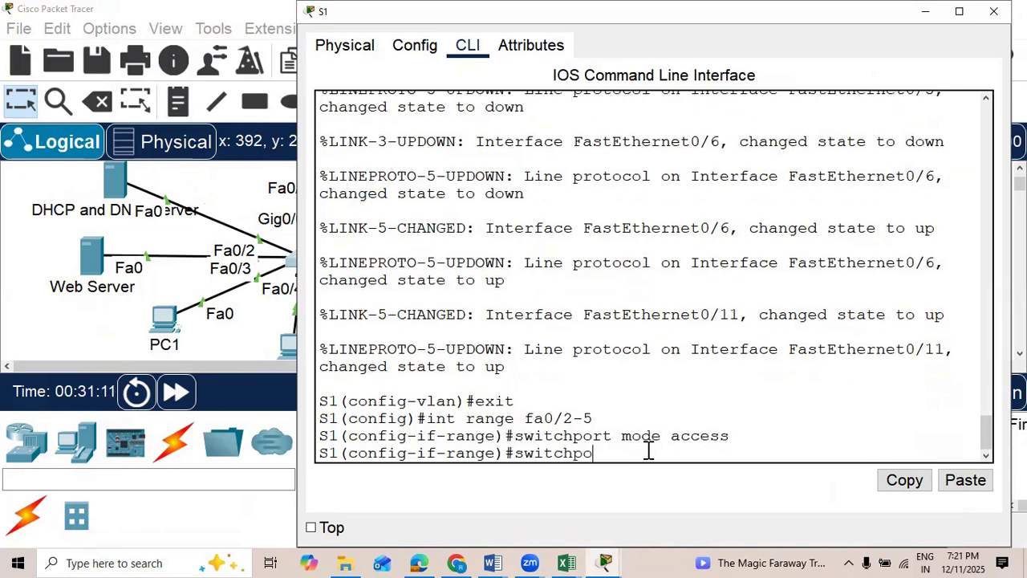
pyautogui.write('rt access vlan 10')
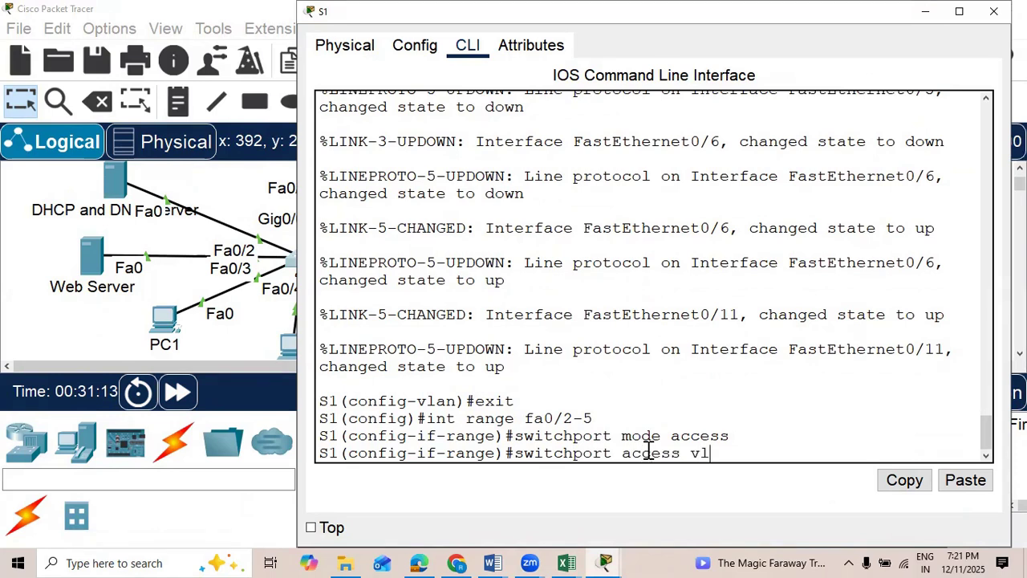
pyautogui.press('Return')
pyautogui.write('e)#e')
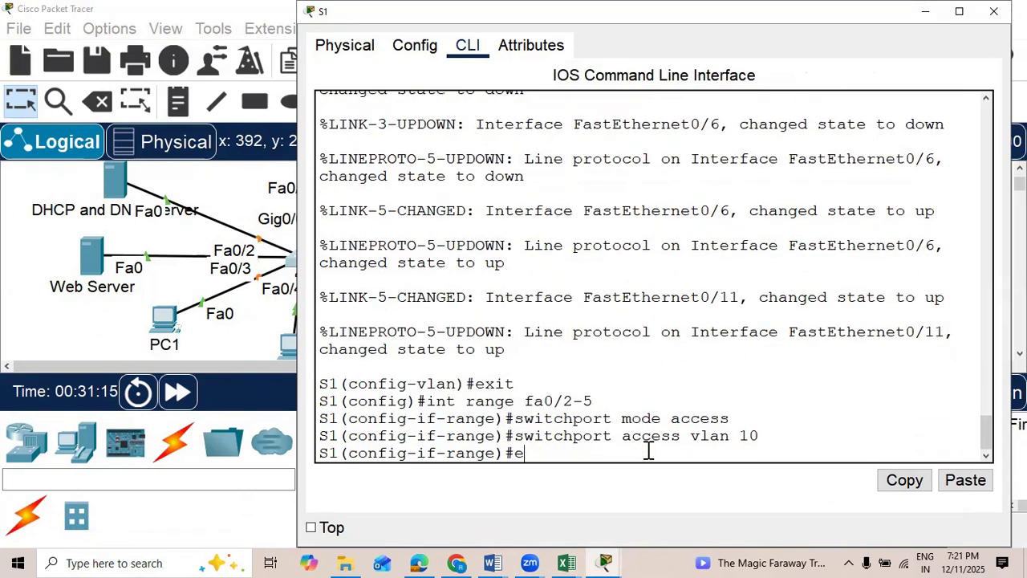
pyautogui.write('xit')
pyautogui.press('Return')
# Step: Set S1 interface range fa0/6-10 to access mode in VLAN 20 and exit the range configuration
pyautogui.write('int range fa')
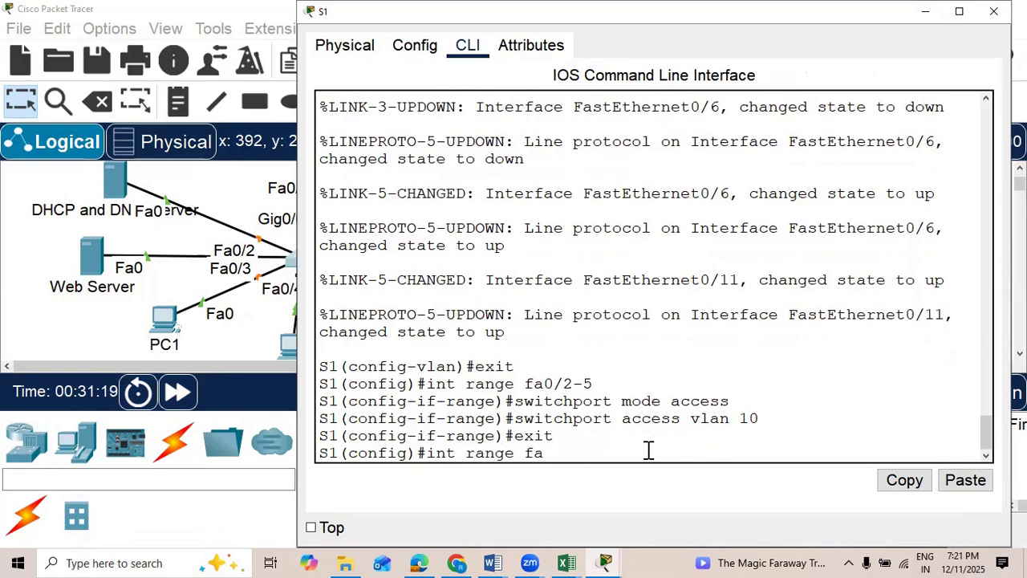
pyautogui.write('0/6-10')
pyautogui.press('Return')
pyautogui.write('swit')
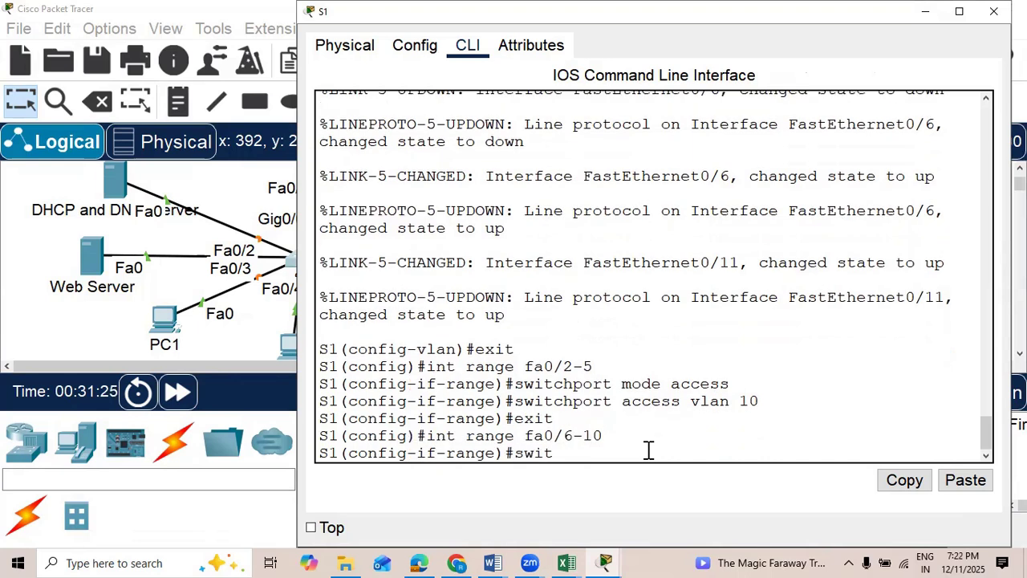
pyautogui.write('chport mode access')
pyautogui.press('Return')
pyautogui.write('switchport')
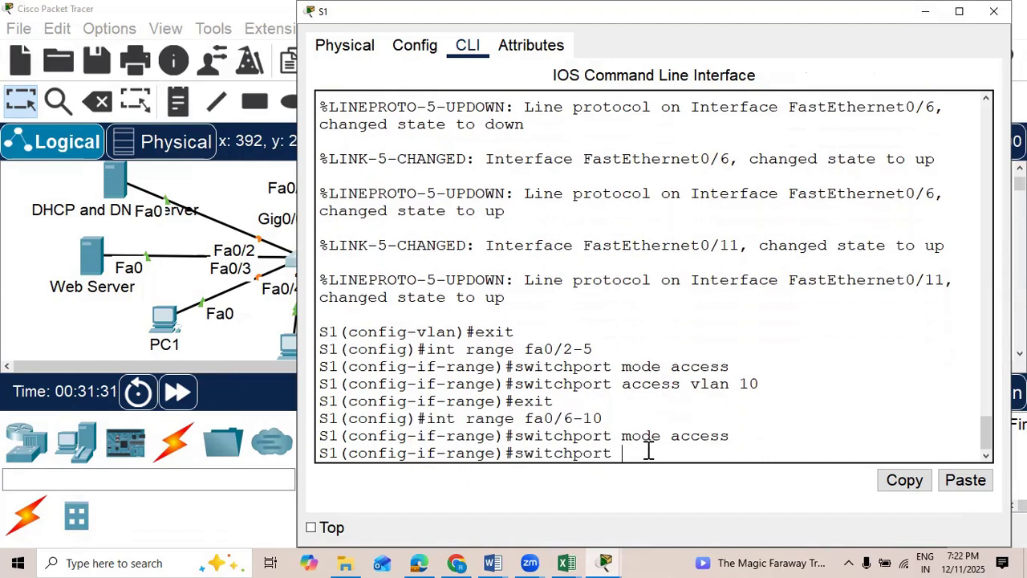
pyautogui.write(' access vlan 20')
pyautogui.press('Return')
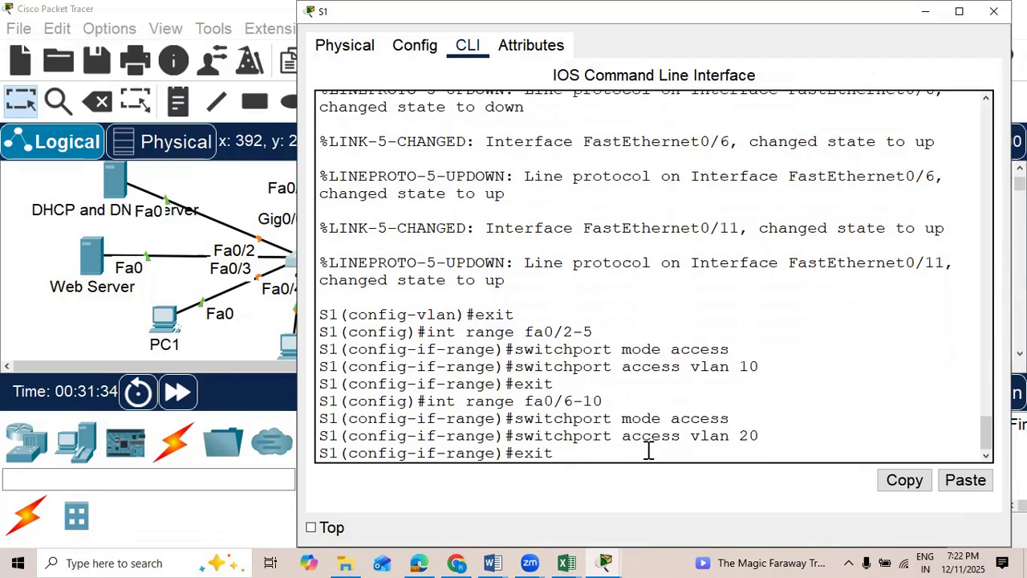
pyautogui.press('Return')
# Step: Set S1 interface range fa0/11-15 to access mode in VLAN 30
pyautogui.write('int range fa0/')
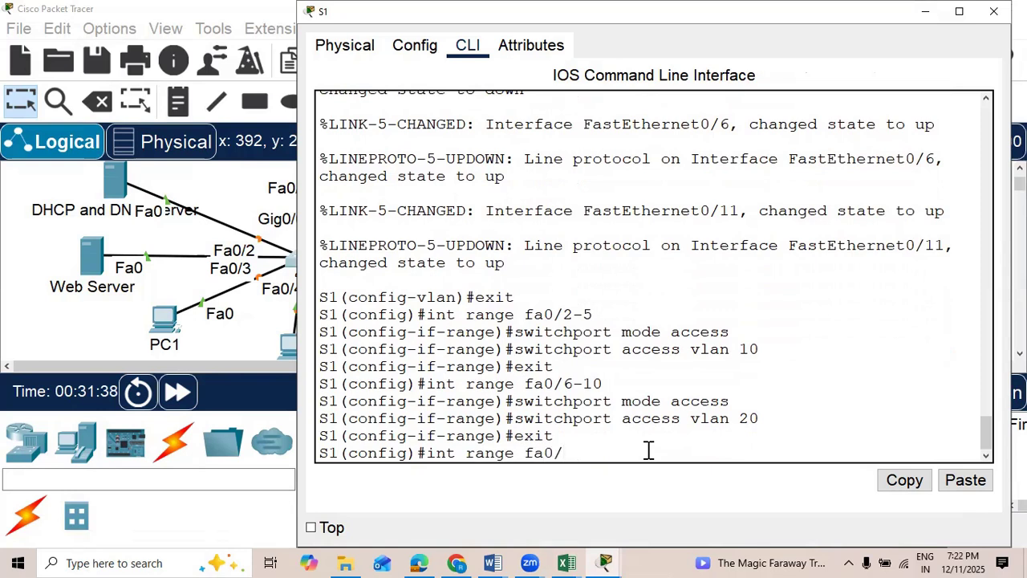
pyautogui.write('11-15')
pyautogui.press('Return')
pyautogui.write('switch')
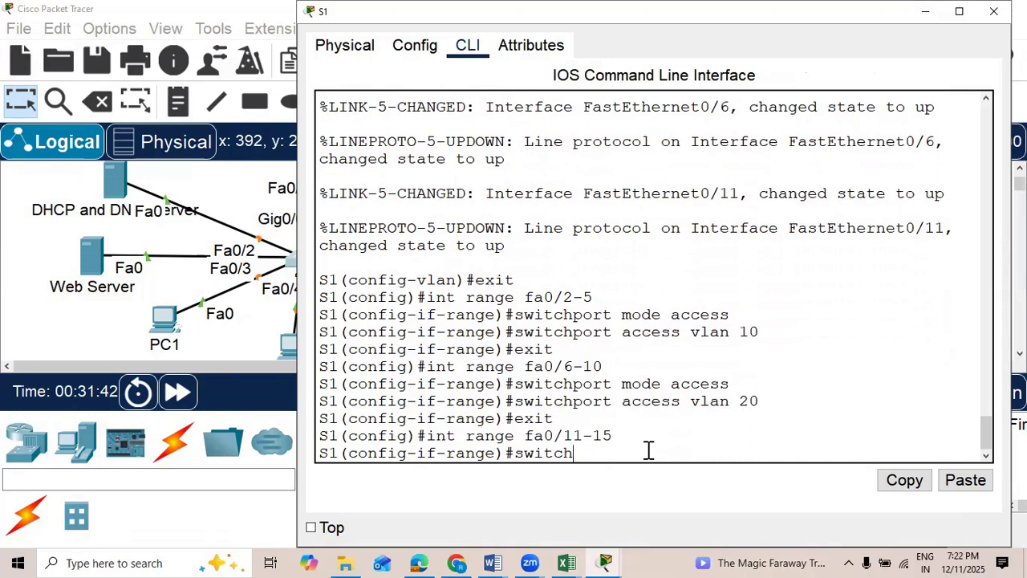
pyautogui.write('port mode access')
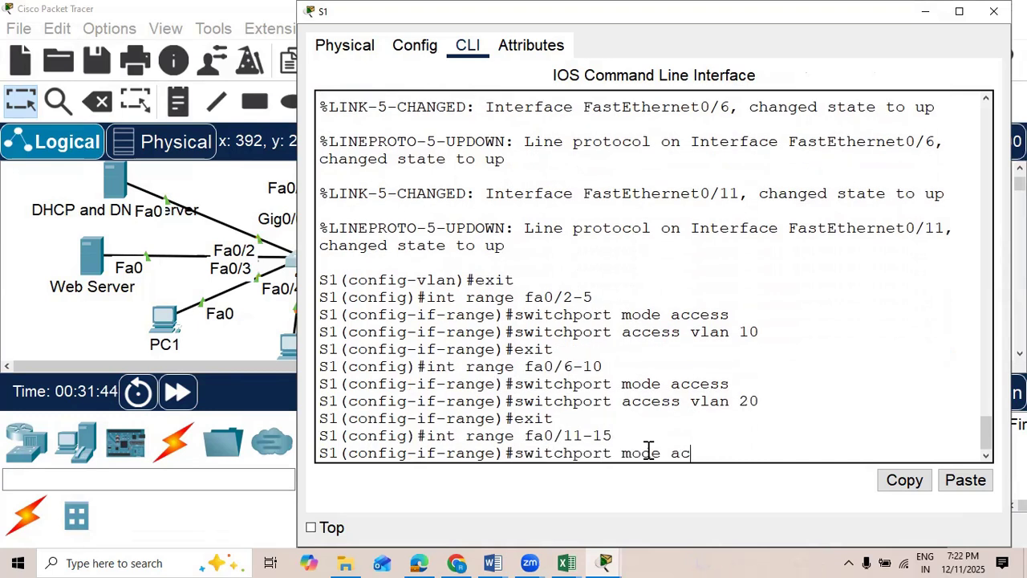
pyautogui.press('Return')
pyautogui.write('s')
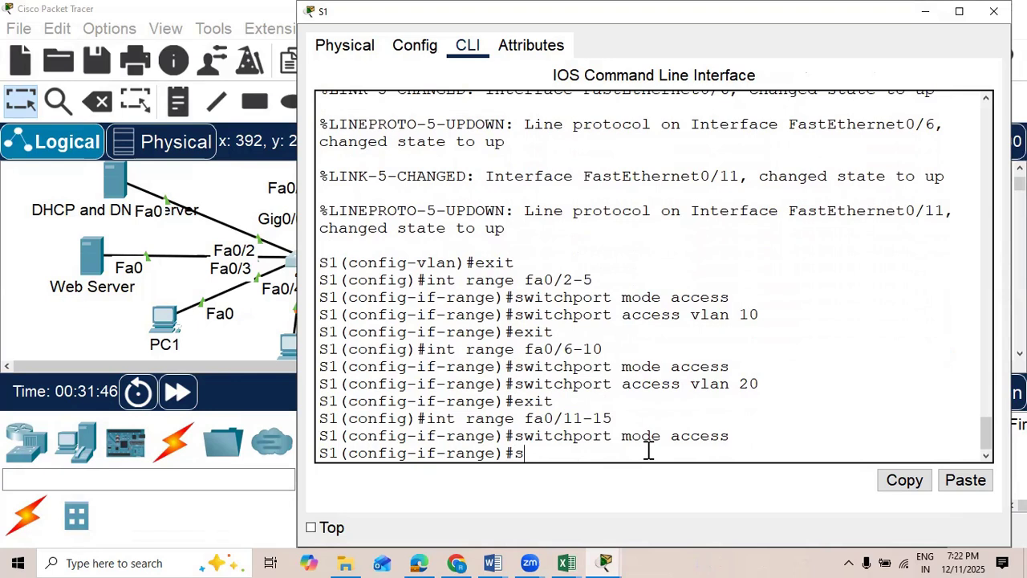
pyautogui.write('witch')
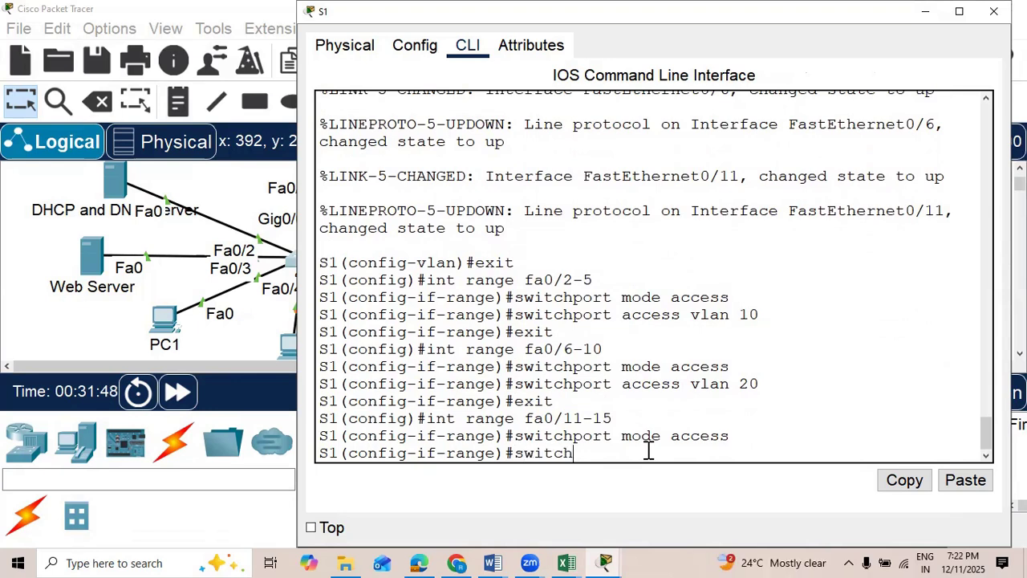
pyautogui.write('port access vlan 30')
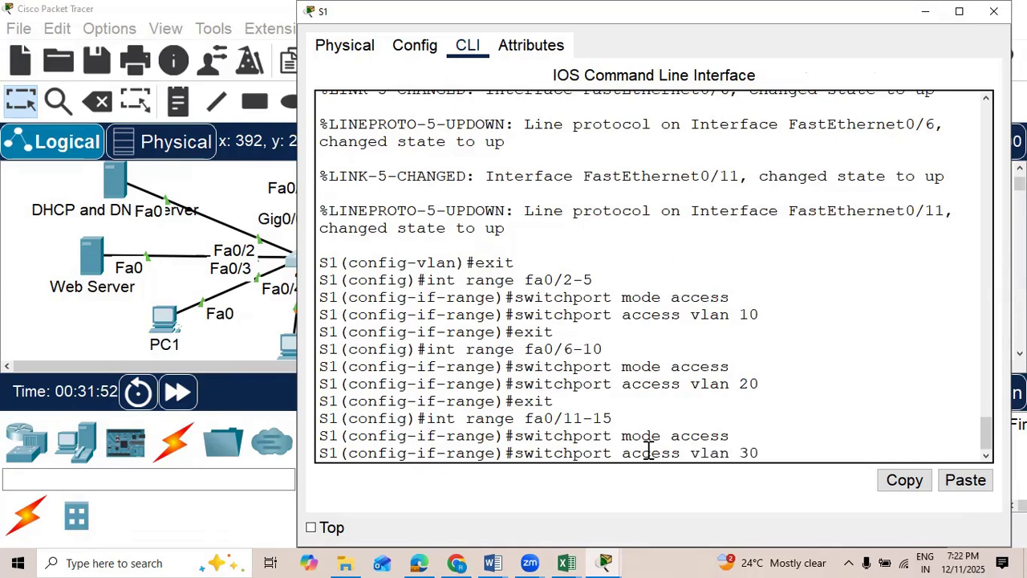
pyautogui.press('Return')
# Step: Save S1's configuration with do wr and review the access port commands entered
pyautogui.write('dow r\\')
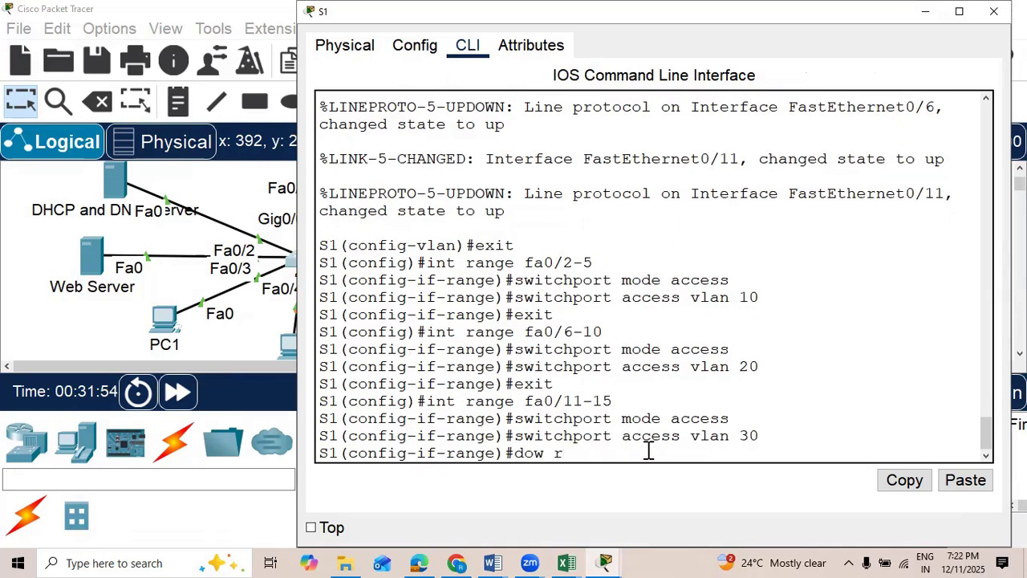
pyautogui.press('Return')
pyautogui.write('do wr')
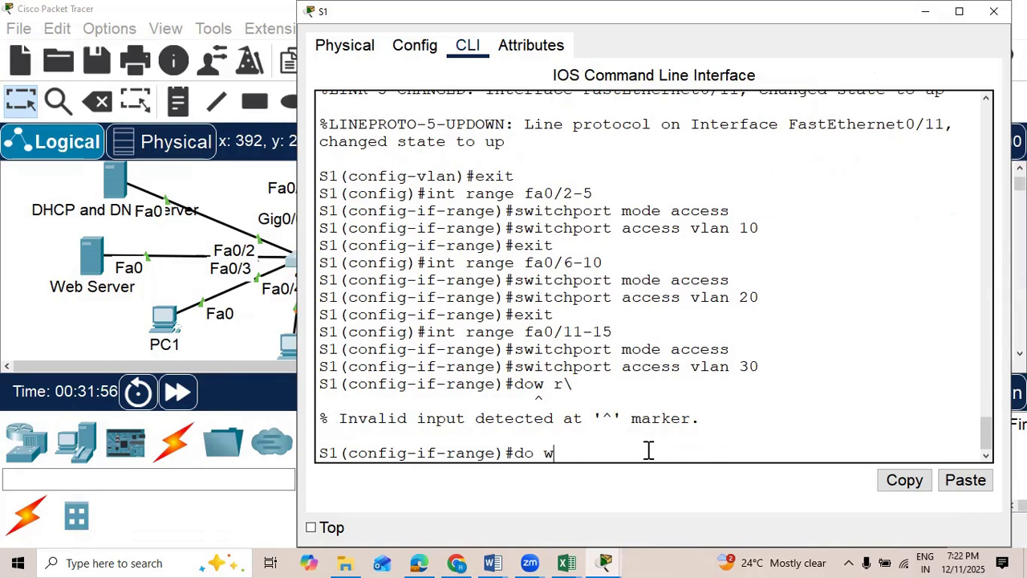
pyautogui.press('Return')
pyautogui.scroll(5, 695, 335)
pyautogui.scroll(-2, 594, 361)
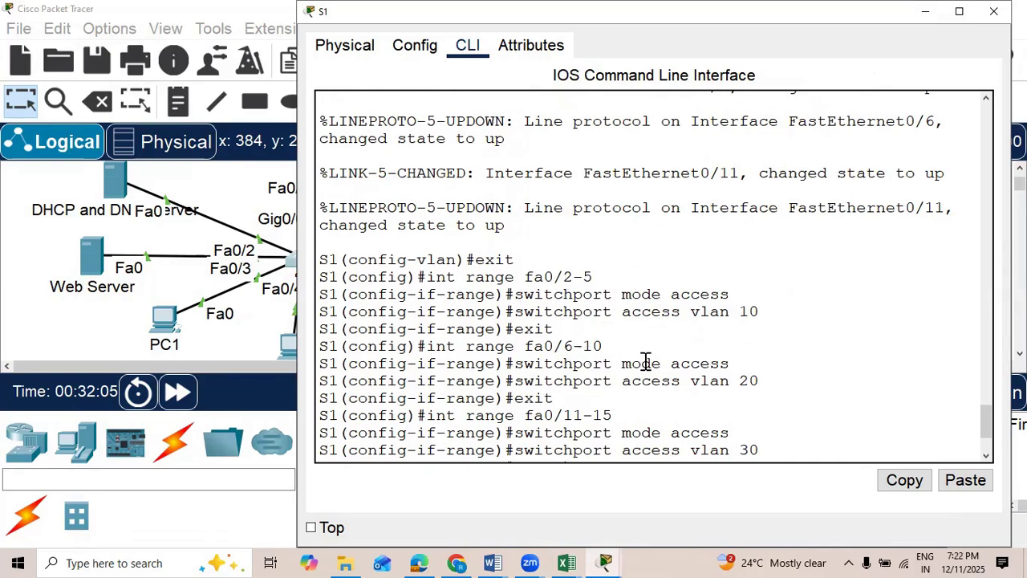
pyautogui.scroll(-2, 630, 405)
# Step: Check S1's link to R1 in the topology and exit the interface range configuration in S1's command line
pyautogui.click(20, 310)
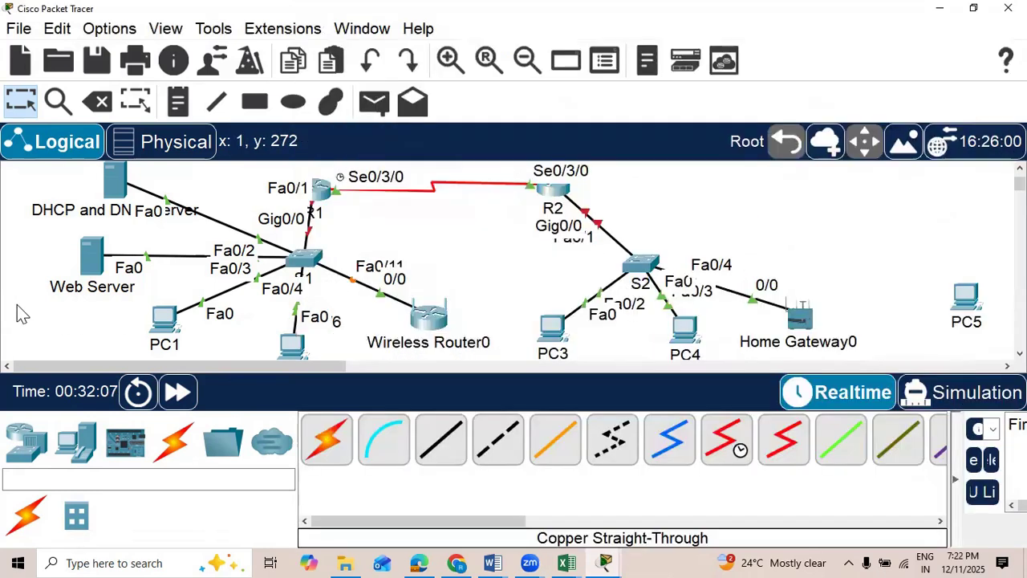
pyautogui.click(309, 263)
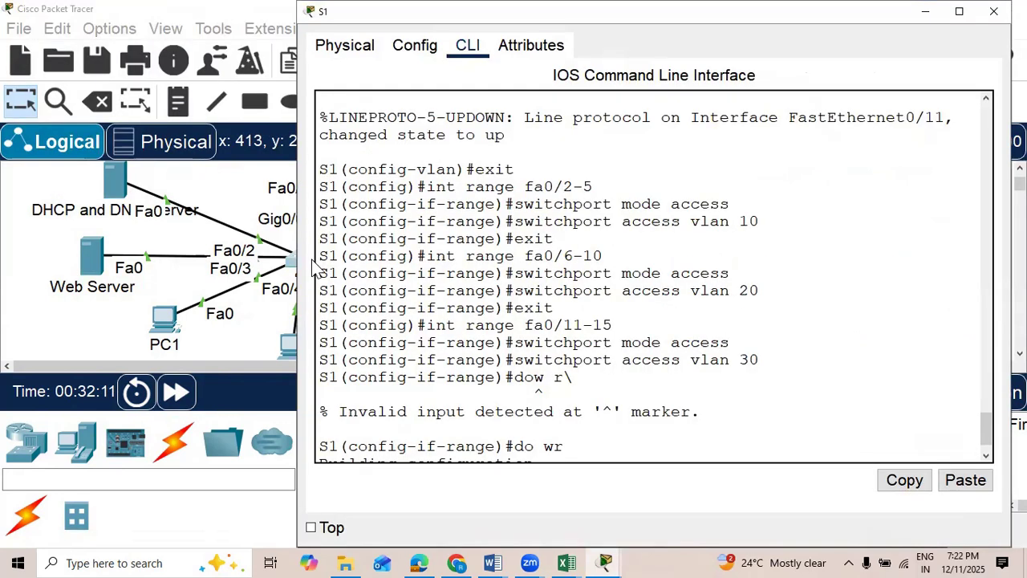
pyautogui.scroll(1, 650, 429)
pyautogui.write('do wr')
pyautogui.press('Return')
pyautogui.write('exit')
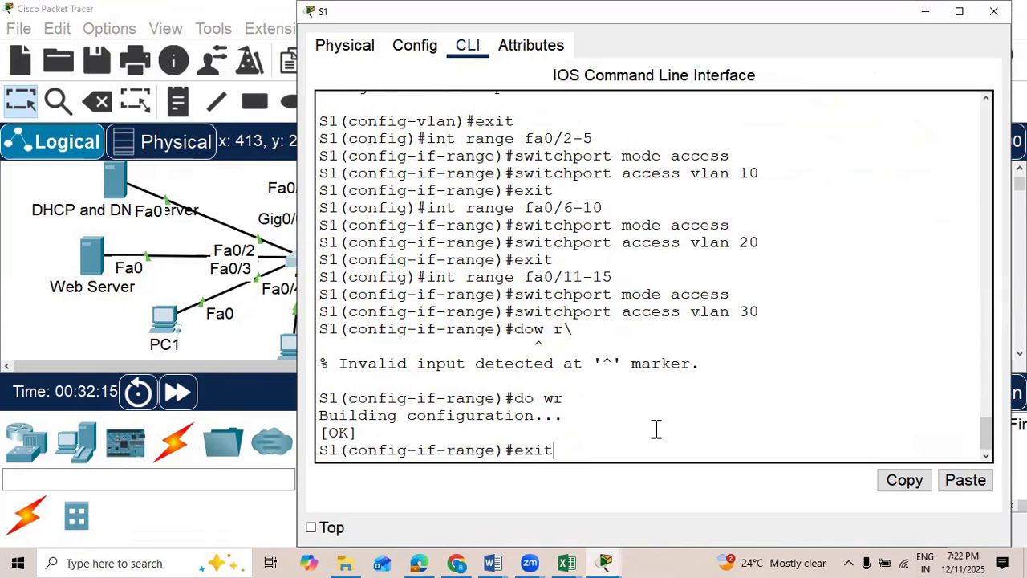
pyautogui.press('Return')
# Step: Try to enter interface configuration for gigabitEthernet 0/0 on S1
pyautogui.write('int')
pyautogui.press('Tab')
pyautogui.write('g')
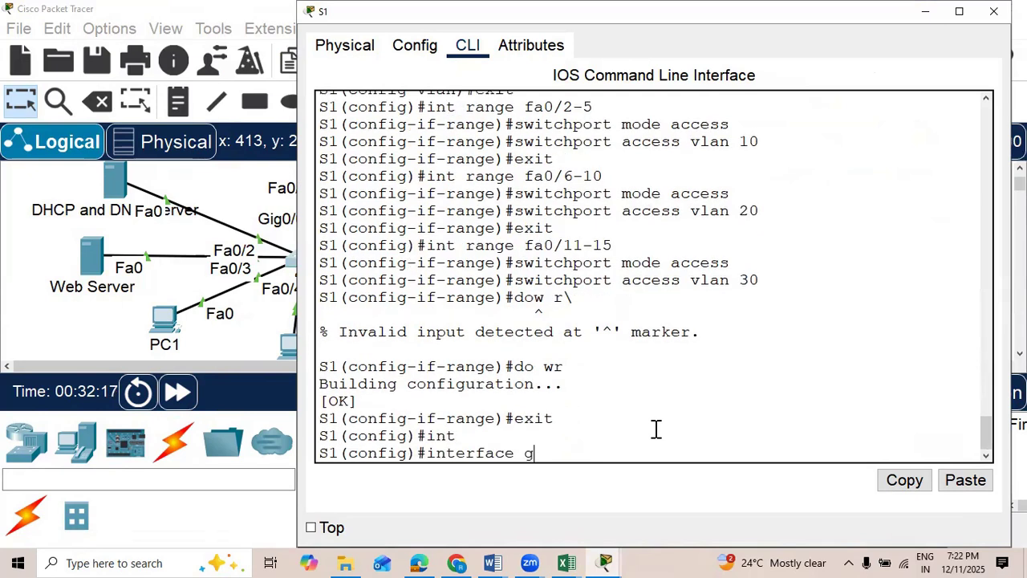
pyautogui.press('Tab')
pyautogui.write('0/0')
pyautogui.press('Return')
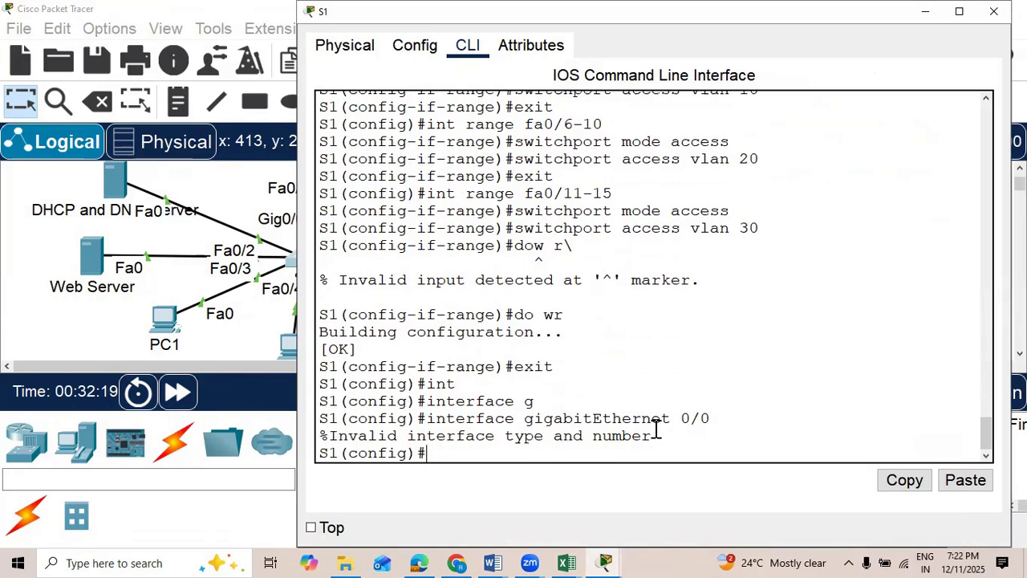
# Step: Move switch S1 slightly lower in the topology to check its port toward R1, and reopen its command line
pyautogui.scroll(2, 655, 429)
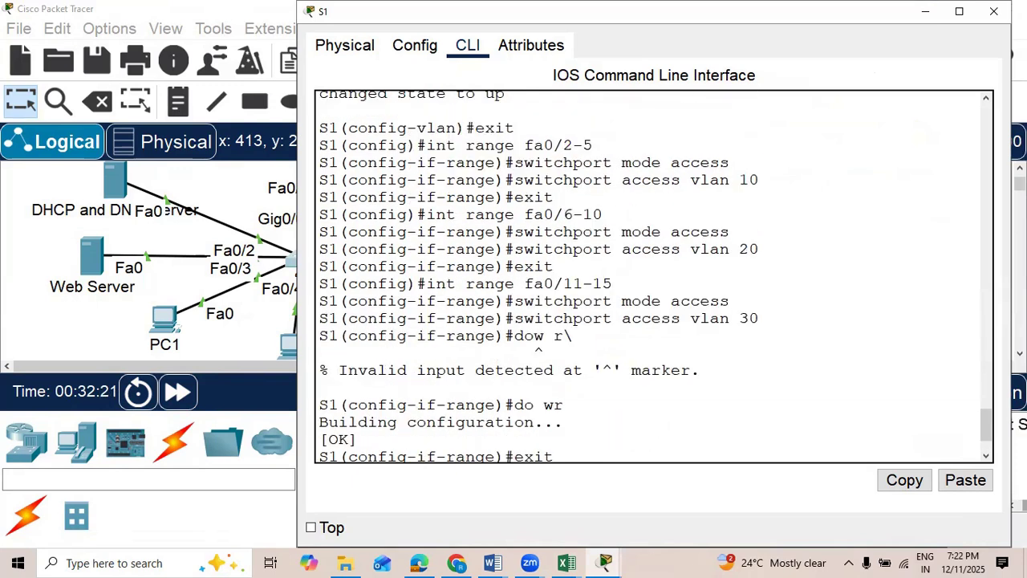
pyautogui.scroll(-2, 602, 340)
pyautogui.click(30, 191)
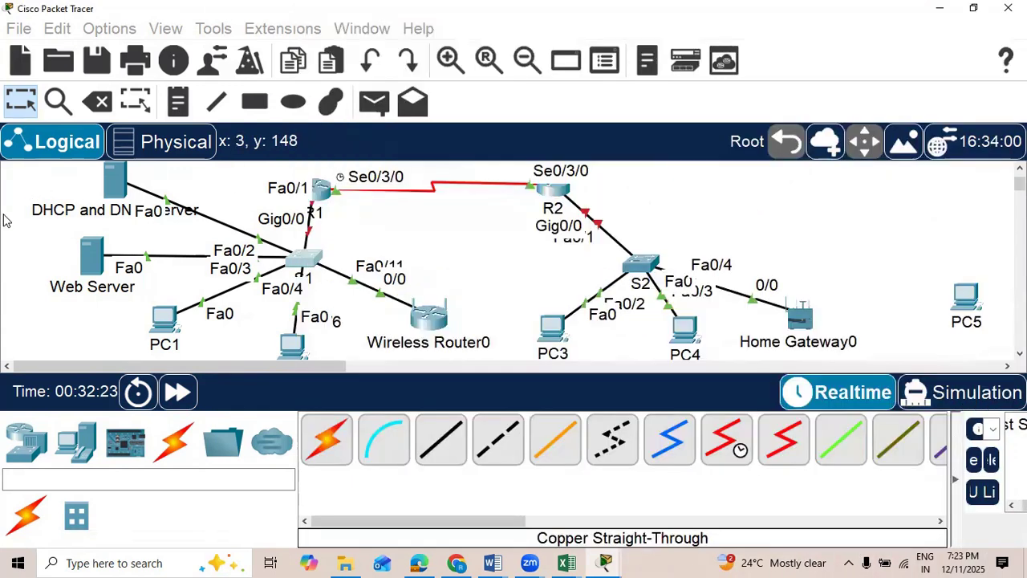
pyautogui.moveTo(294, 263); pyautogui.dragTo(307, 280)
pyautogui.click(307, 280)
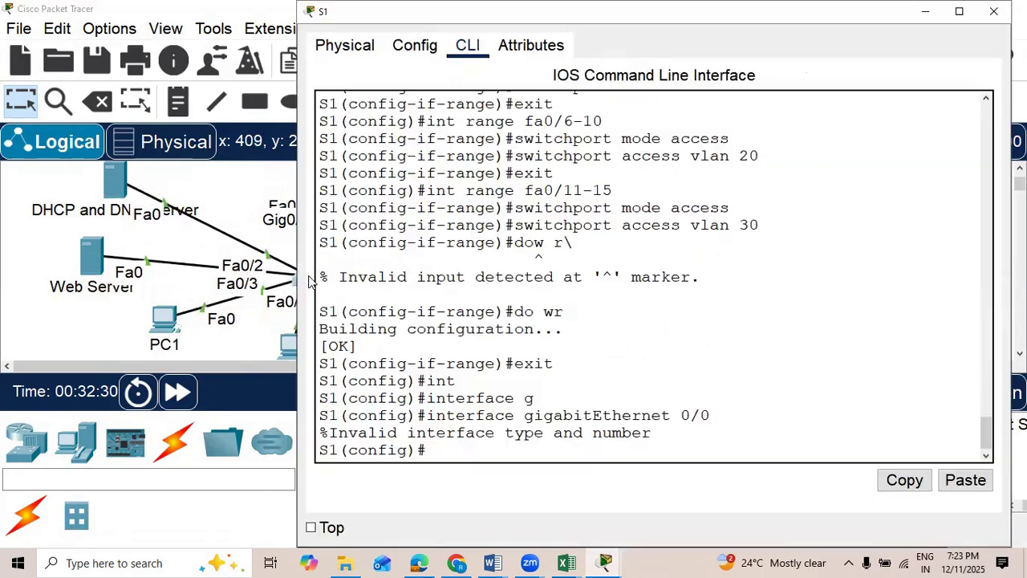
# Step: Configure S1 interface fa0/1 as a trunk with switchport mode trunk
pyautogui.write('int fa0/1')
pyautogui.press('Return')
pyautogui.write('s')
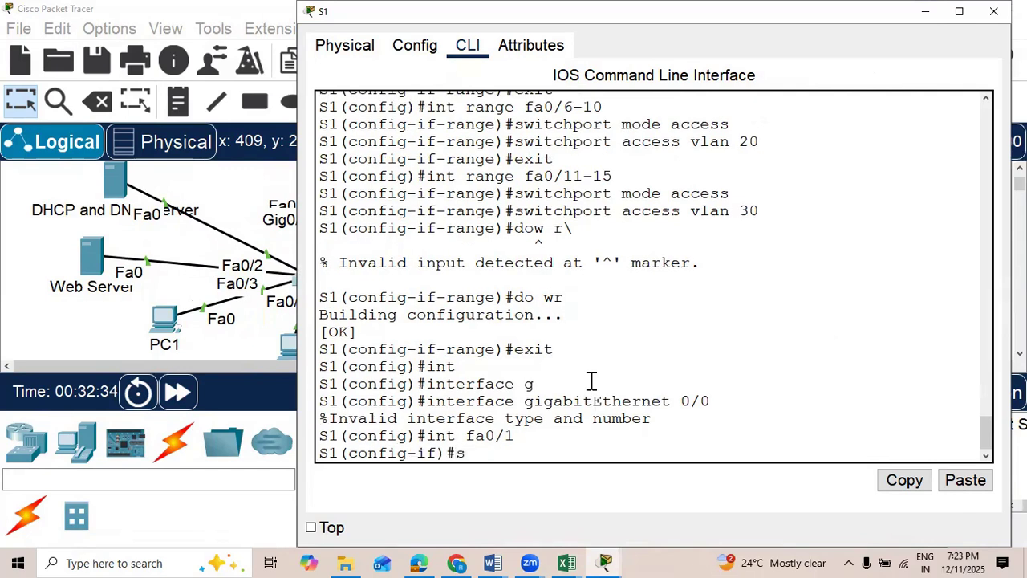
pyautogui.write('witchport')
pyautogui.press('Tab')
pyautogui.write('mo')
pyautogui.press('Tab')
pyautogui.press('Tab')
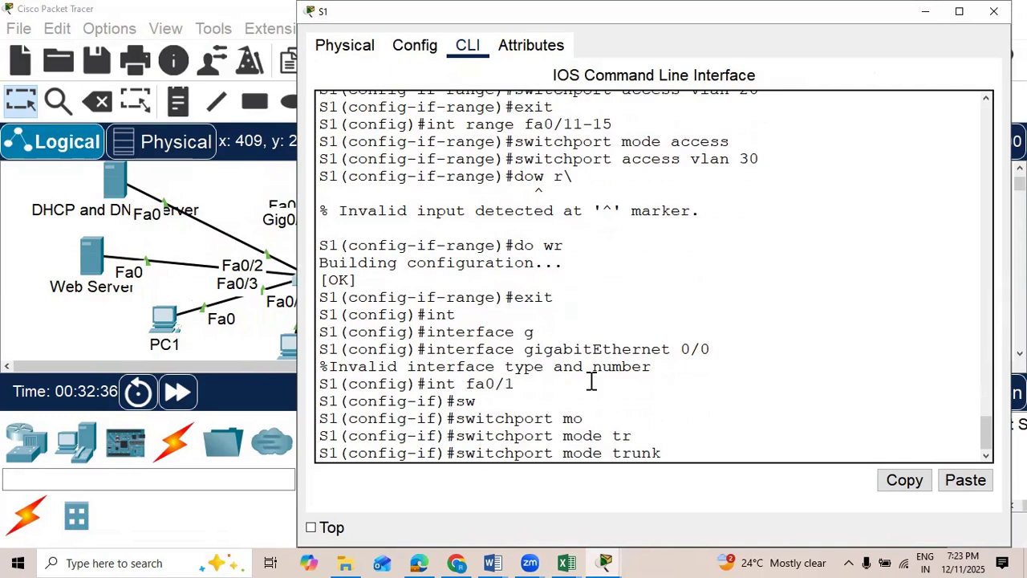
pyautogui.press('Return')
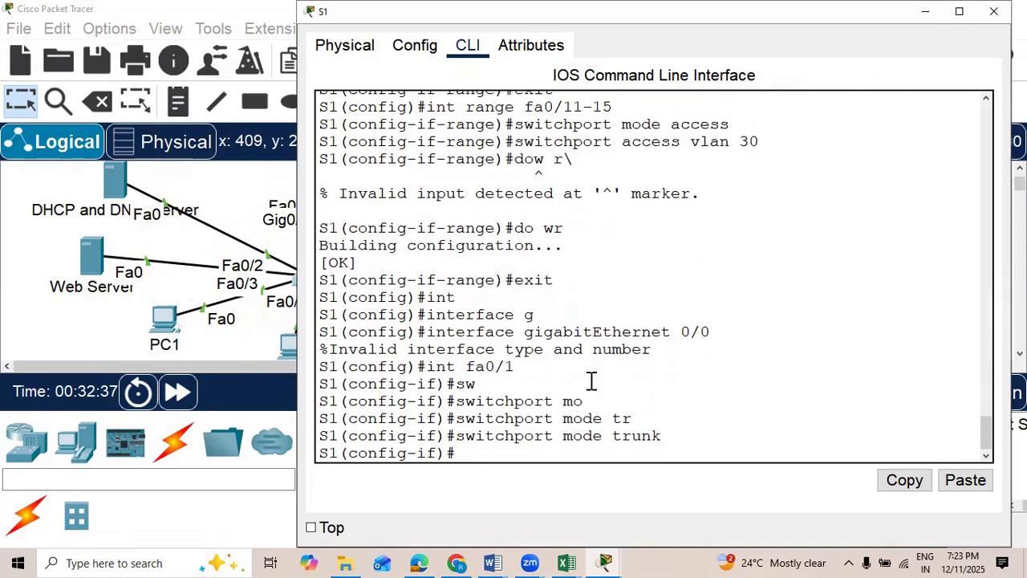
# Step: Allow all VLANs on S1's fa0/1 trunk with switchport trunk allowed vlan all
pyautogui.click(196, 180)
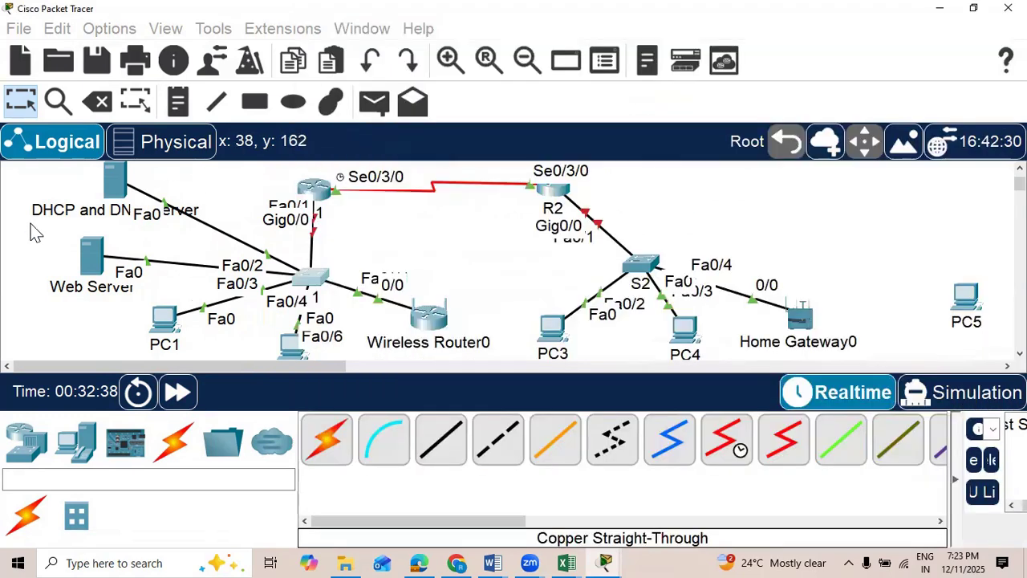
pyautogui.click(309, 281)
pyautogui.write('sw')
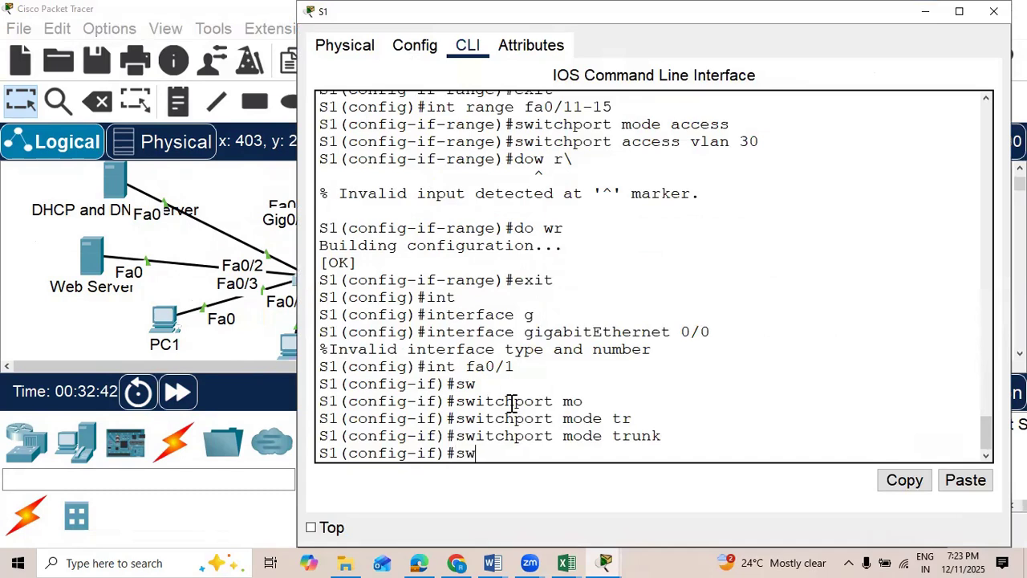
pyautogui.write('i')
pyautogui.press('Tab')
pyautogui.write('trun')
pyautogui.press('Tab')
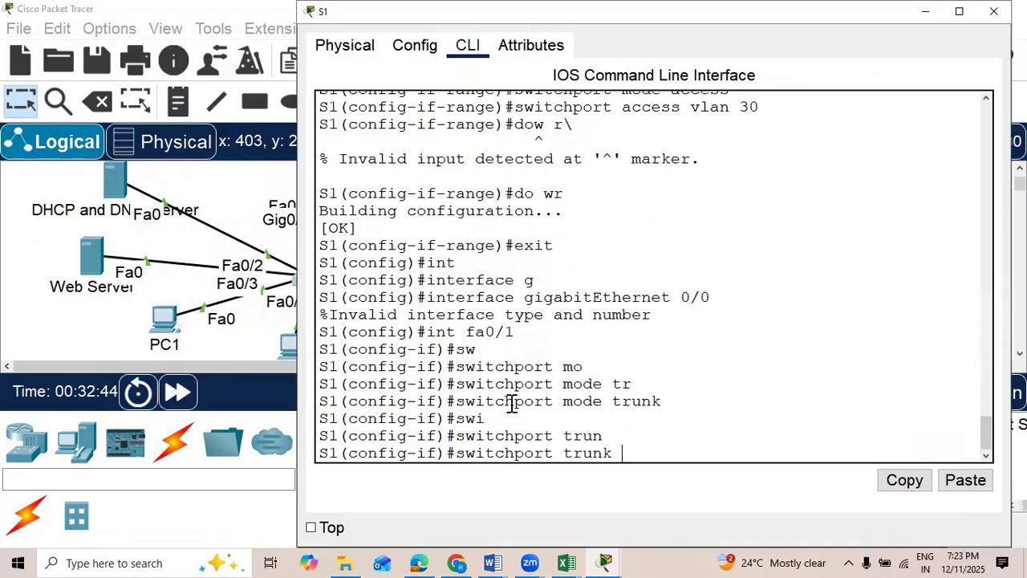
pyautogui.write('al')
pyautogui.press('Tab')
pyautogui.write('vl')
pyautogui.press('Tab')
pyautogui.write('all')
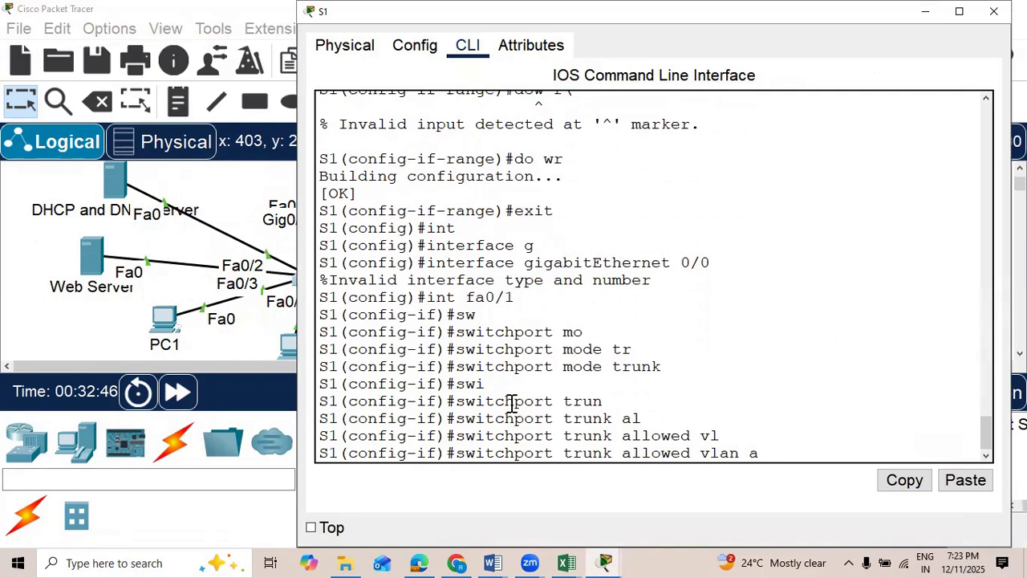
pyautogui.press('Return')
# Step: Review S1's trunk commands and read the trunk port and inter-VLAN routing requirements in the Network project document in Word
pyautogui.scroll(3, 497, 408)
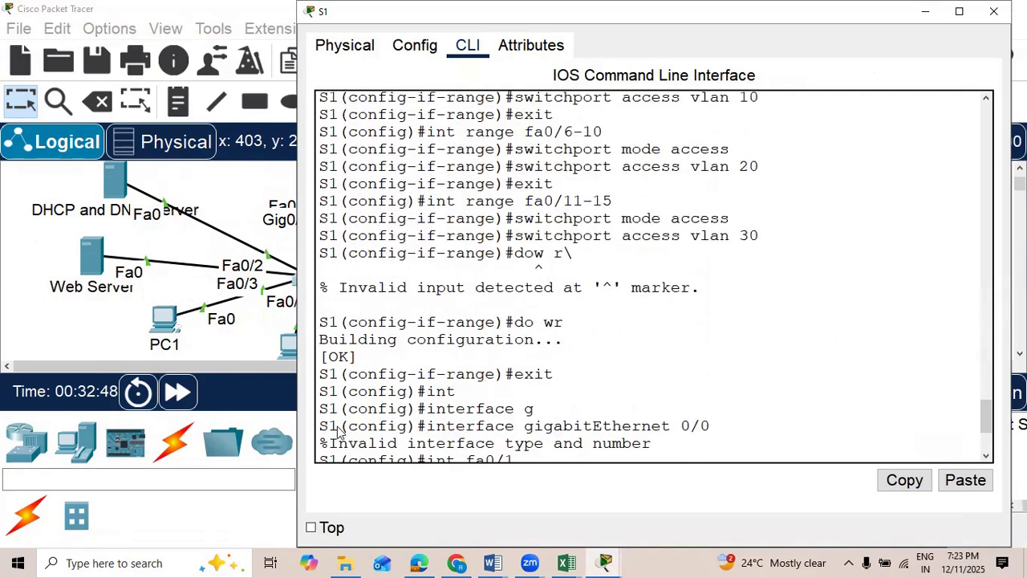
pyautogui.scroll(-3, 333, 426)
pyautogui.scroll(2, 344, 333)
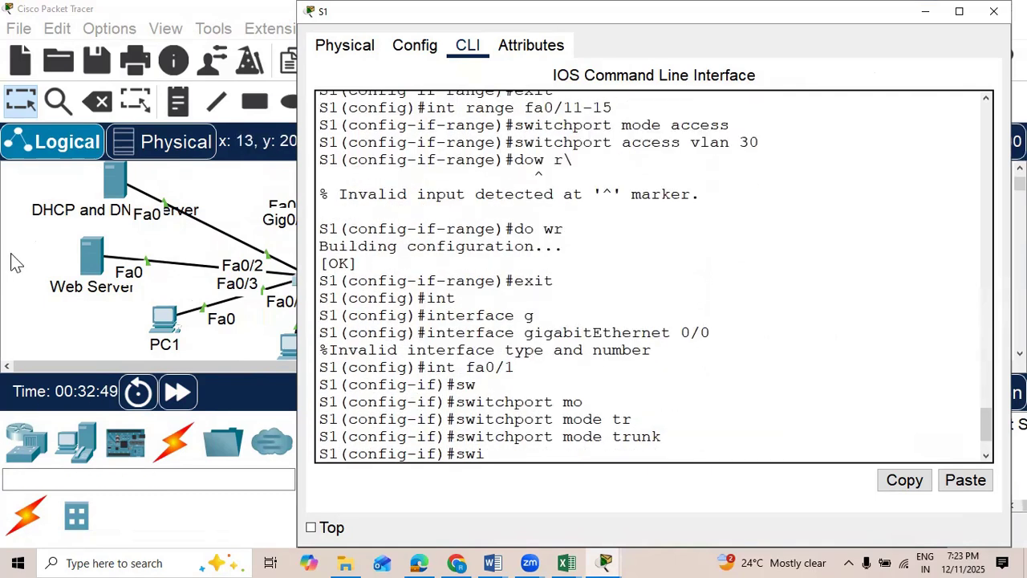
pyautogui.click(10, 263)
pyautogui.click(492, 563)
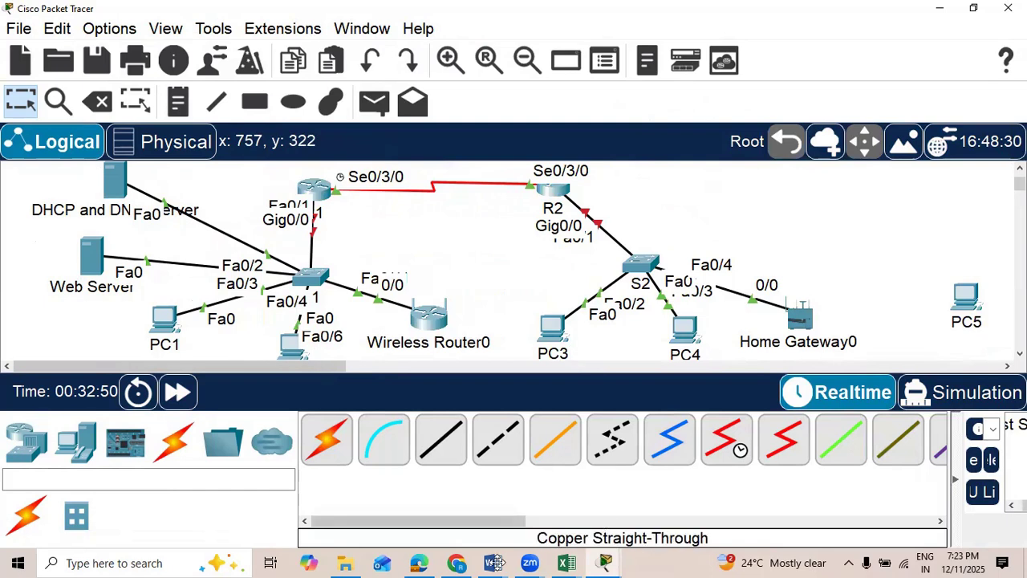
pyautogui.click(708, 462)
pyautogui.scroll(-7, 461, 301)
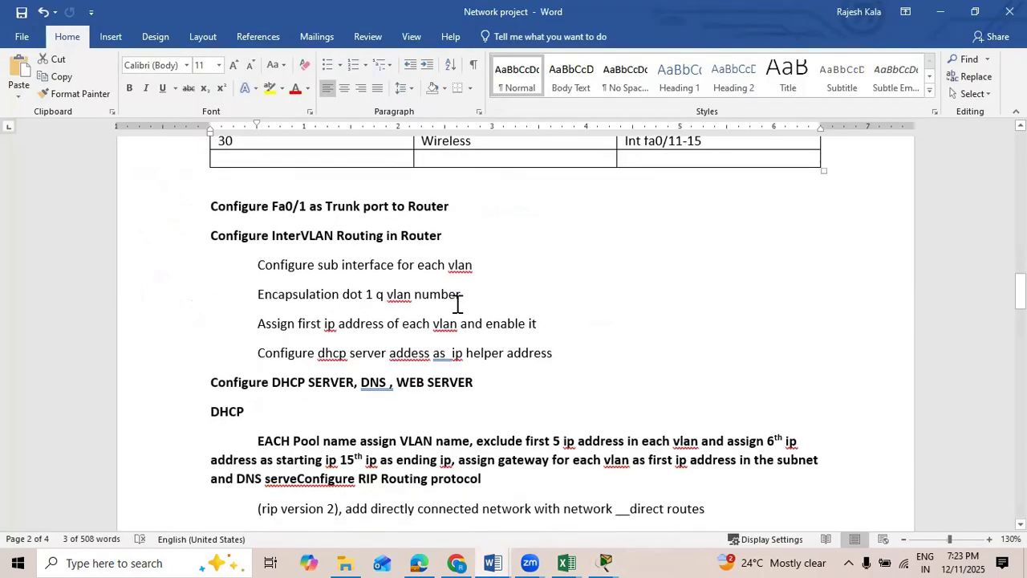
pyautogui.scroll(5, 459, 300)
pyautogui.scroll(1, 454, 294)
pyautogui.moveTo(606, 563)
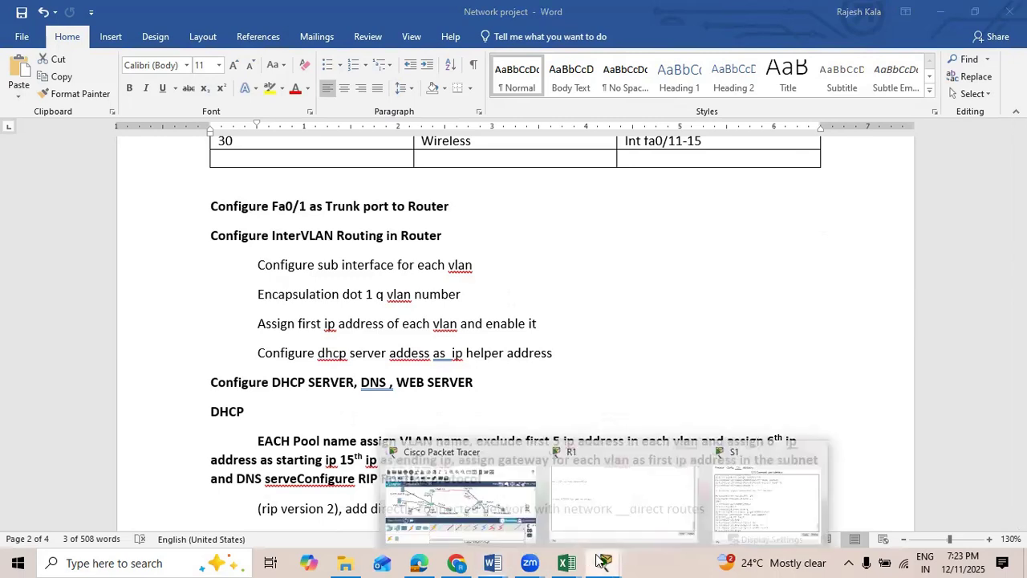